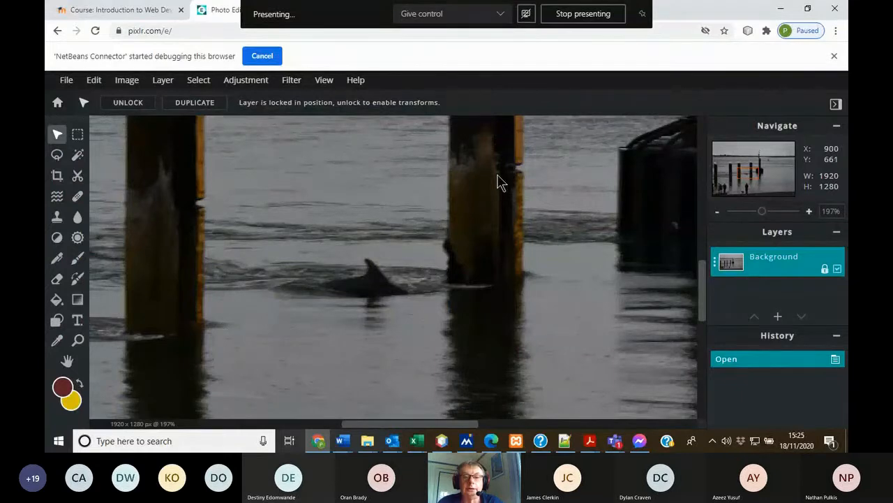
Examine the dolphin fin between the wooden posts at various magnifications, from close detail to the whole photo
scroll(344, 323, up, 3)
scroll(343, 320, down, 4)
scroll(342, 320, down, 5)
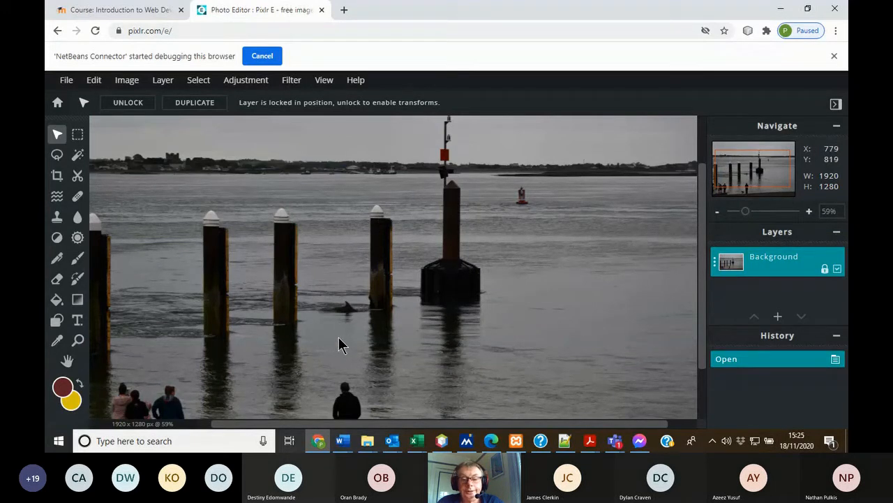
scroll(434, 346, down, 2)
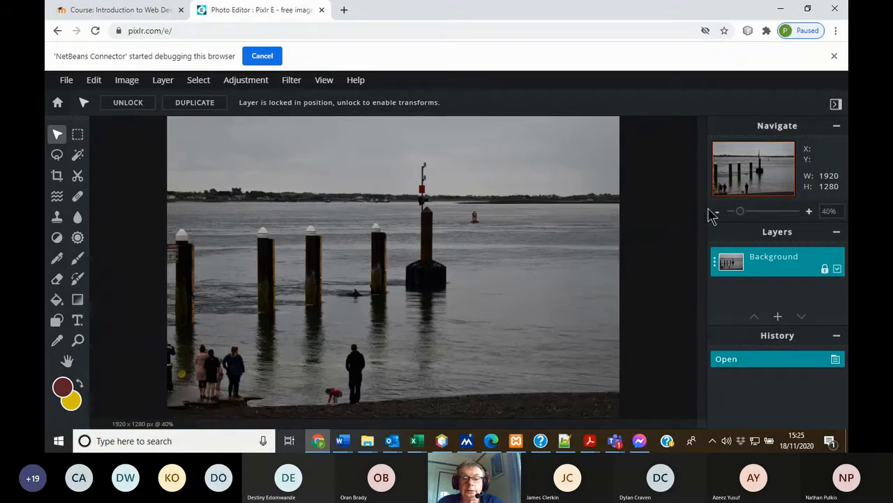
scroll(372, 333, up, 1)
scroll(372, 333, up, 1)
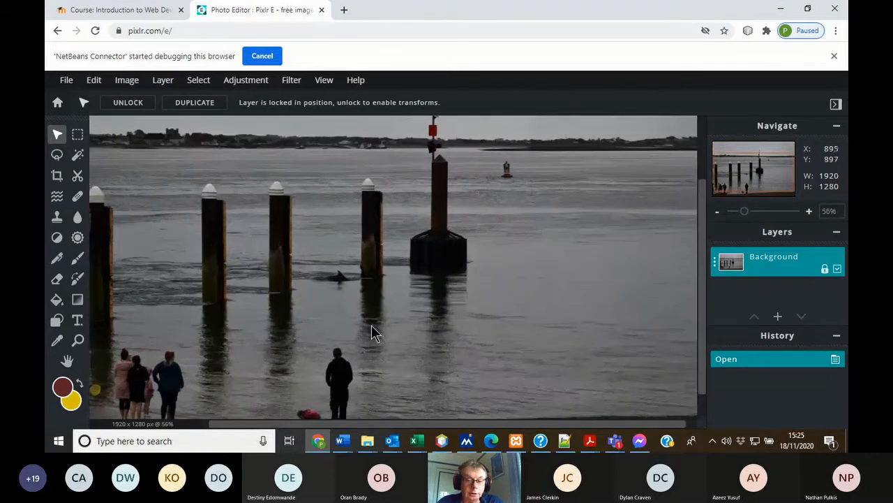
scroll(373, 326, up, 10)
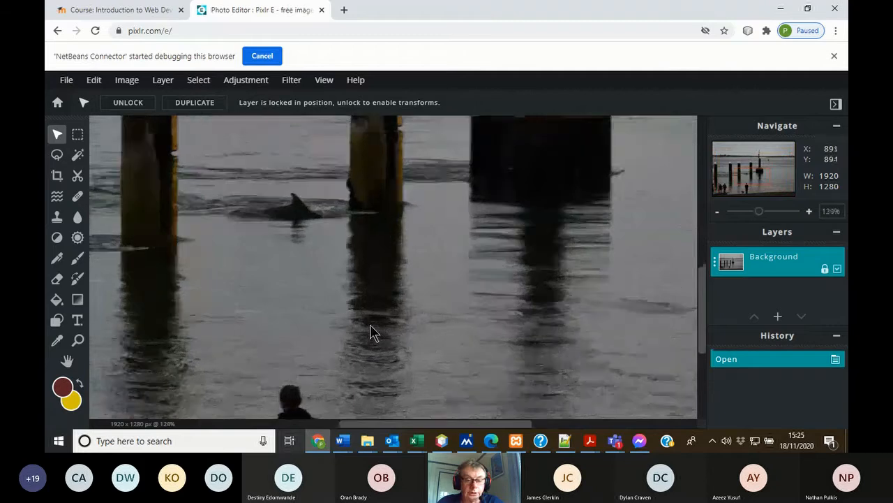
scroll(370, 331, down, 10)
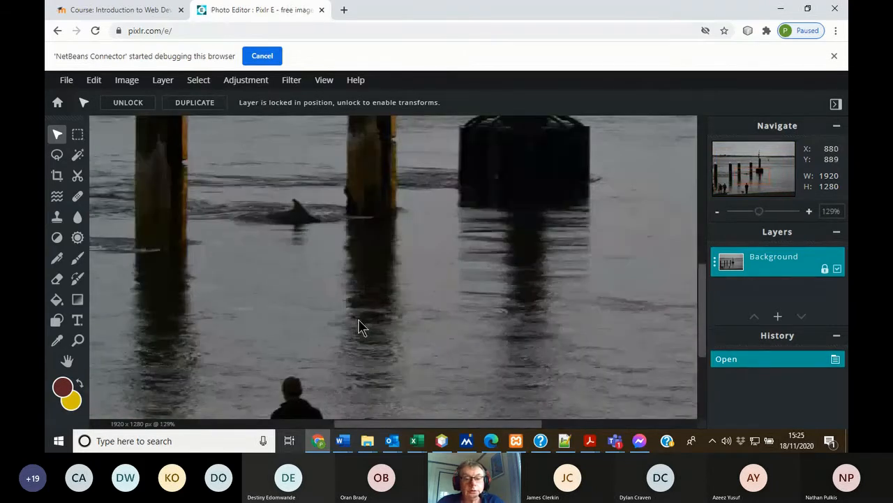
scroll(359, 321, up, 2)
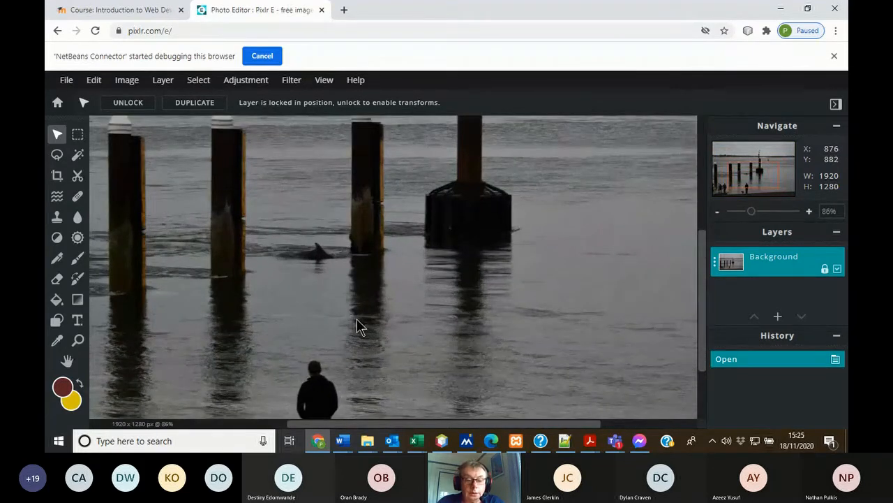
scroll(323, 273, up, 12)
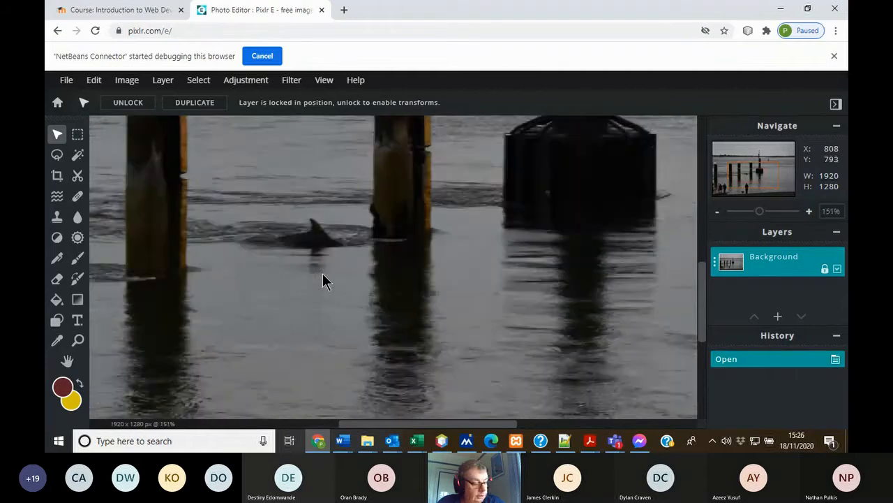
scroll(322, 273, down, 10)
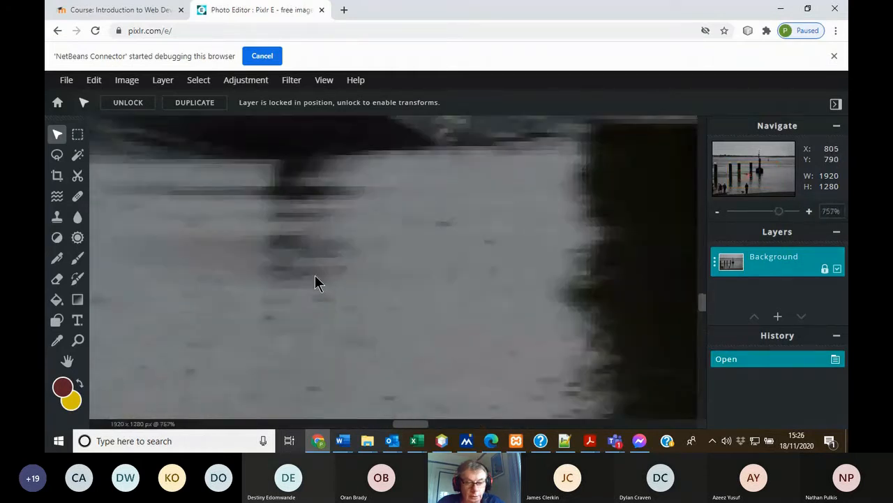
scroll(316, 291, down, 5)
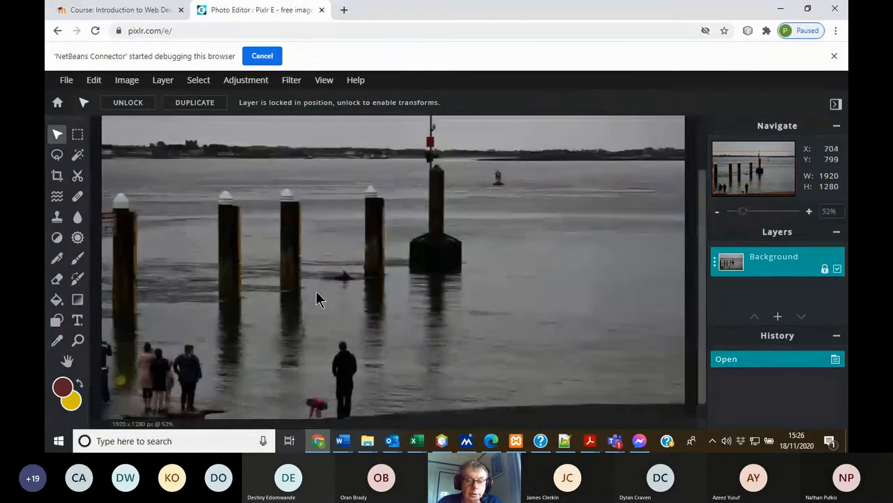
scroll(319, 296, up, 2)
scroll(319, 296, up, 4)
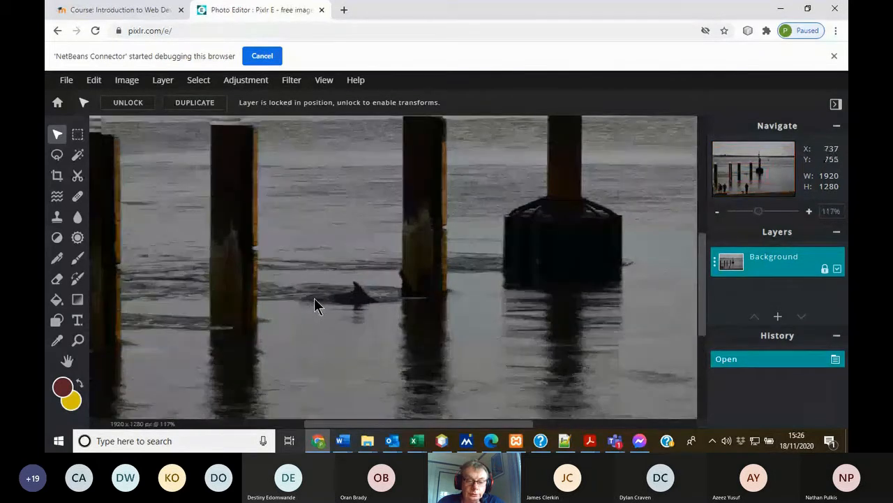
scroll(309, 299, down, 4)
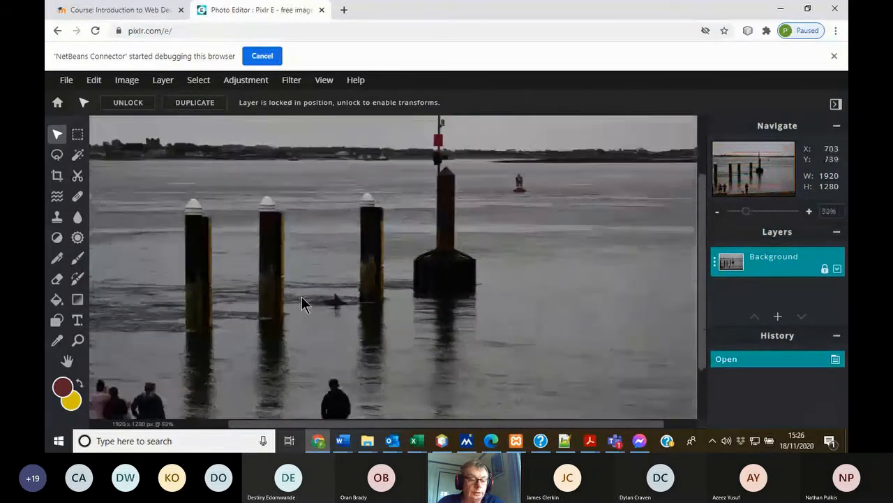
Close the advertisement and magnify the dolphin fin area to 222% with the Zoom tool
click(79, 341)
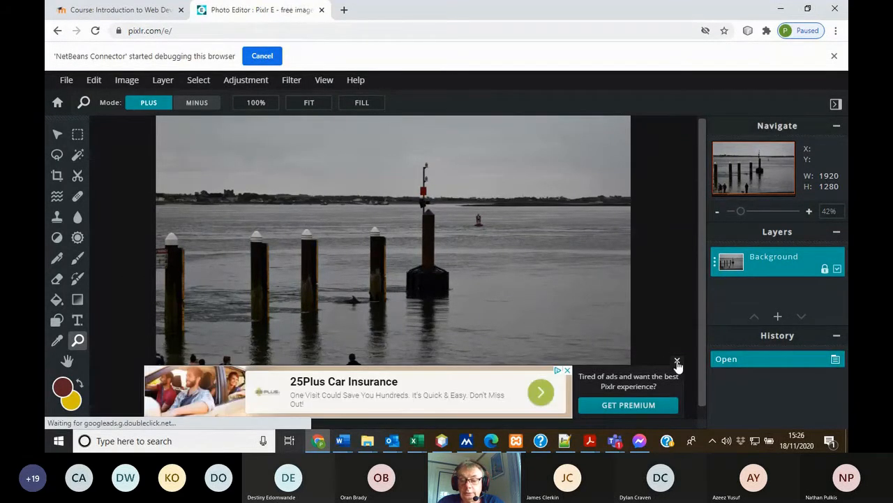
click(676, 362)
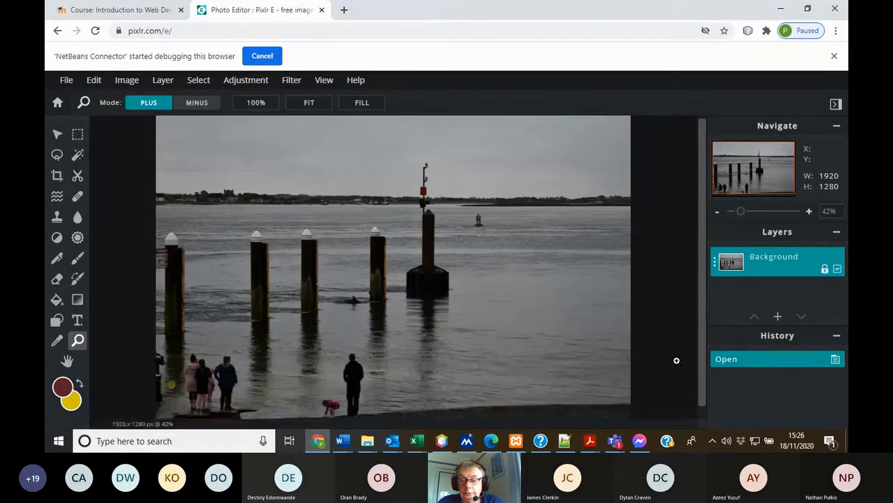
click(275, 339)
click(279, 337)
click(312, 307)
click(312, 307)
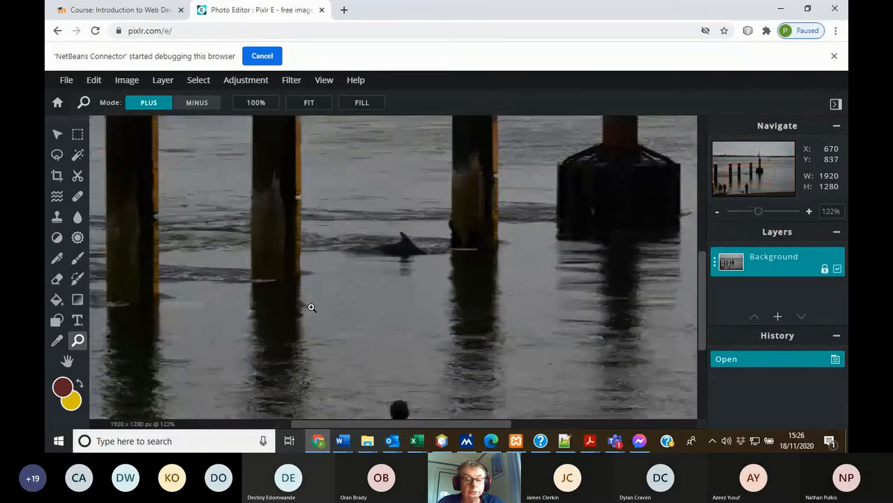
click(312, 307)
click(311, 308)
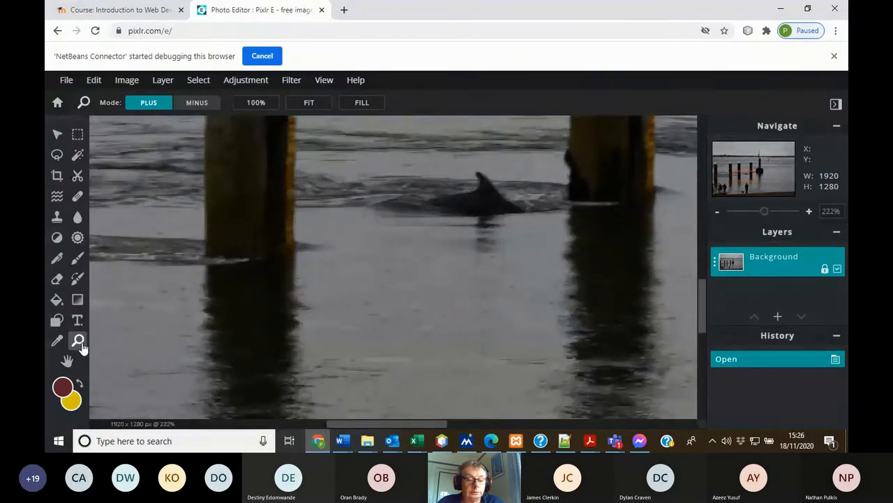
Reverse the Zoom tool and zoom out from the dolphin until the photo is at 42%
key(alt)
click(365, 325)
click(366, 324)
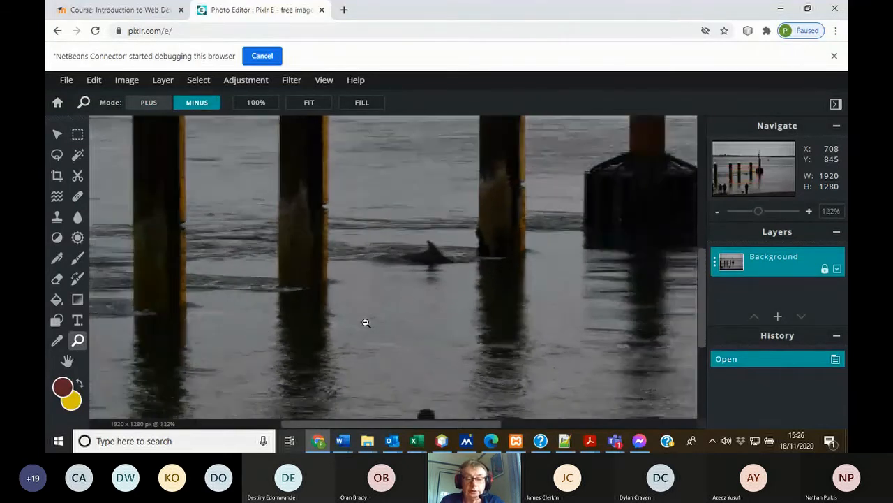
click(366, 323)
click(365, 322)
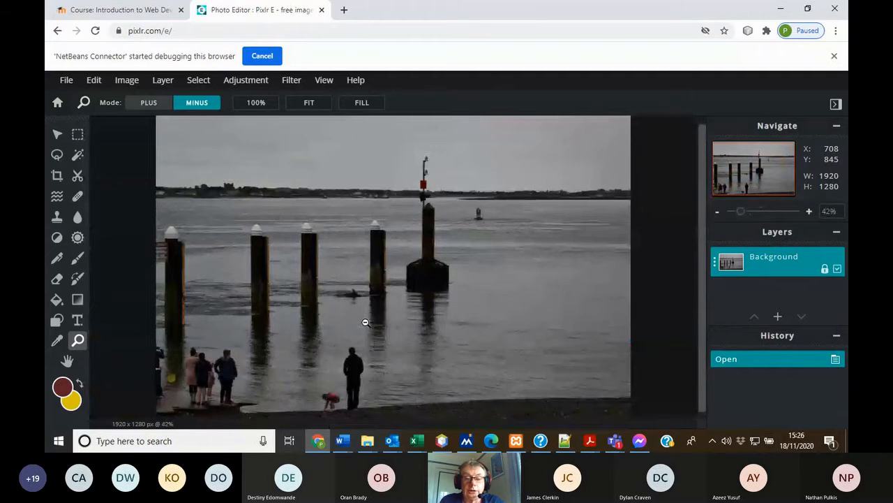
Zoom in and out over the water near the buoy, finish at 62%, and return to the arrow tool
click(365, 322)
click(366, 322)
click(366, 323)
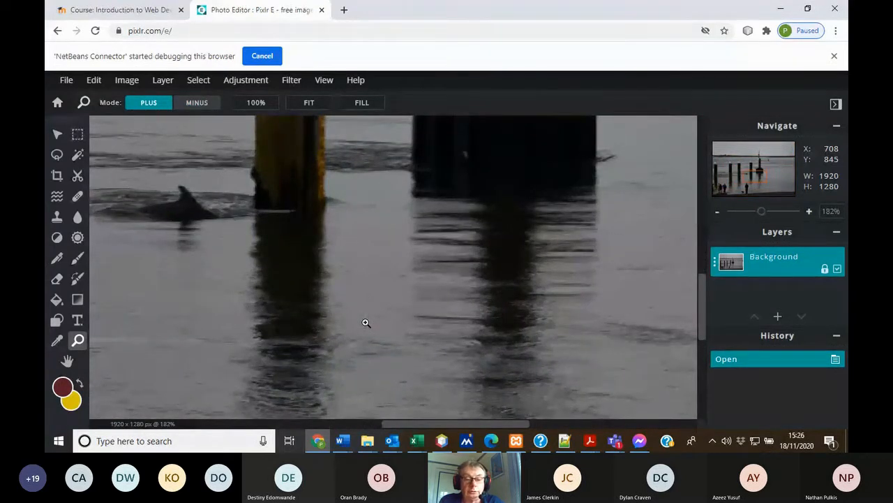
alt+click(365, 323)
alt+click(366, 322)
alt+click(366, 322)
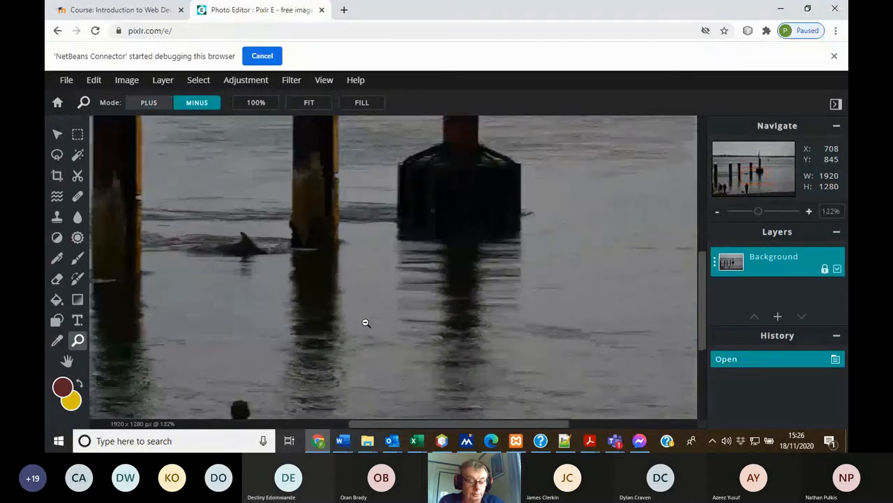
alt+click(365, 323)
alt+click(365, 323)
key(ctrl+0)
click(391, 300)
click(391, 300)
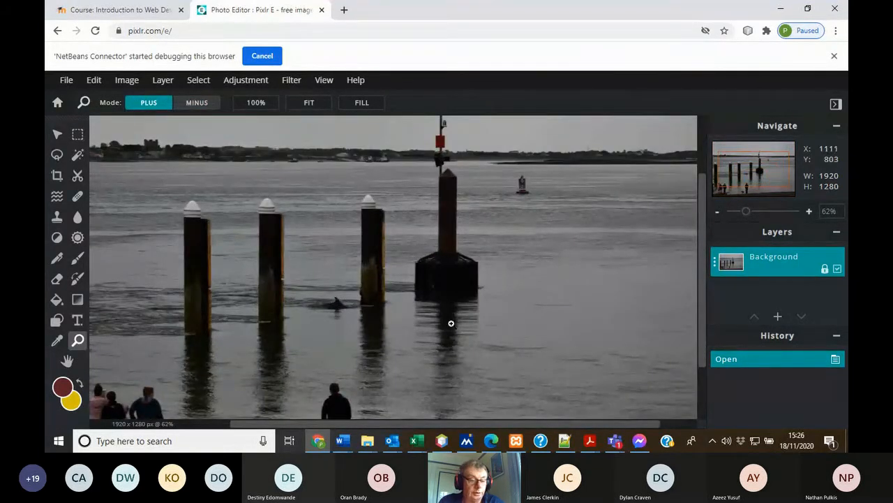
click(57, 134)
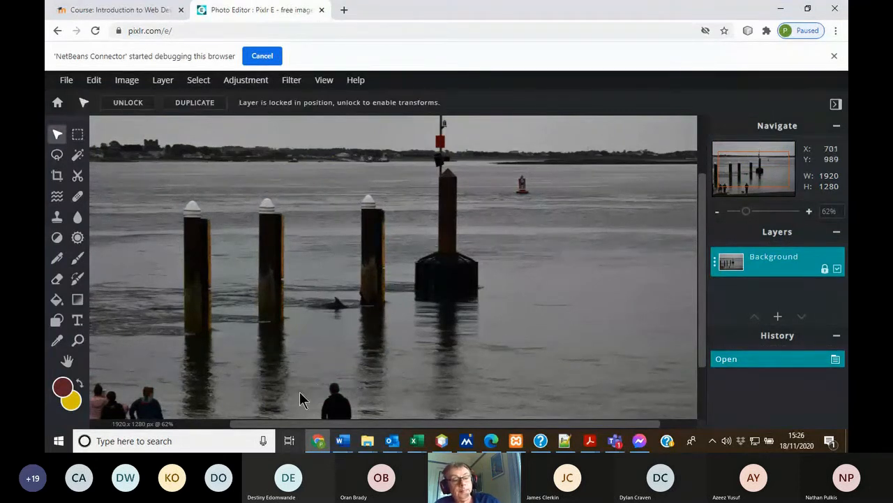
Switch to the Image Tutorial using Pixlr document in Word and read the menu items under "Working around the desktop"
click(342, 441)
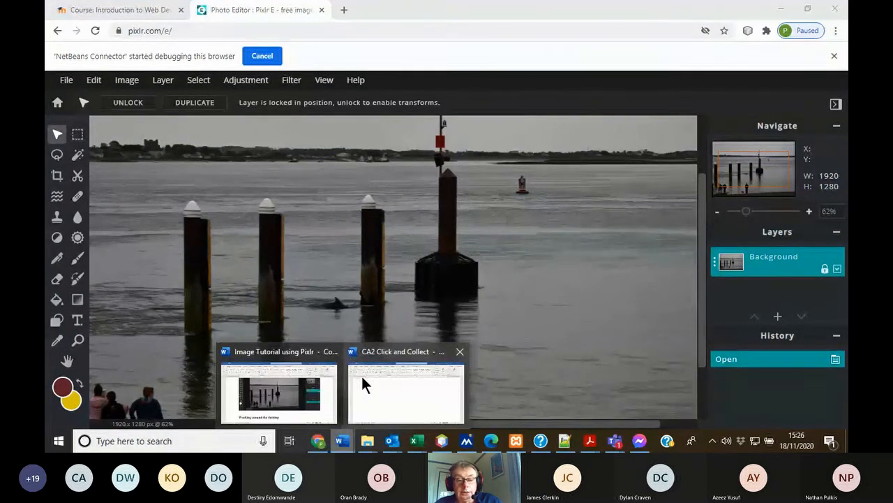
mouse_move(361, 377)
mouse_move(321, 372)
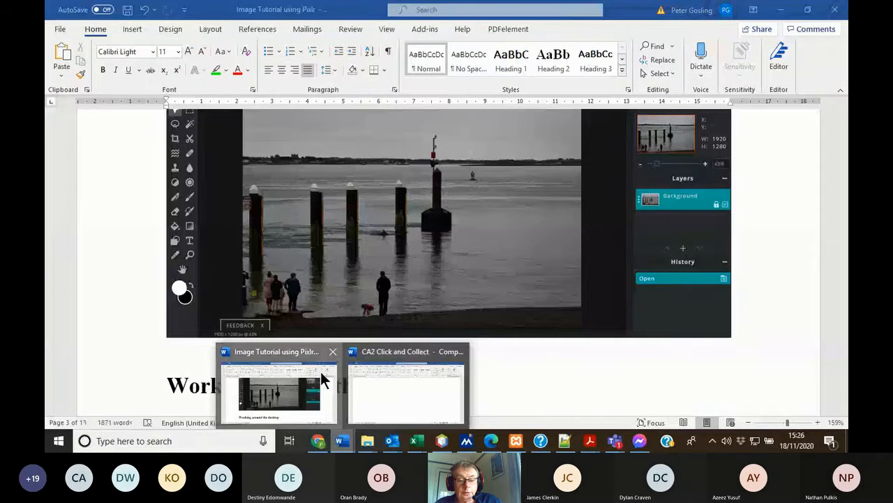
click(321, 371)
scroll(321, 285, down, 5)
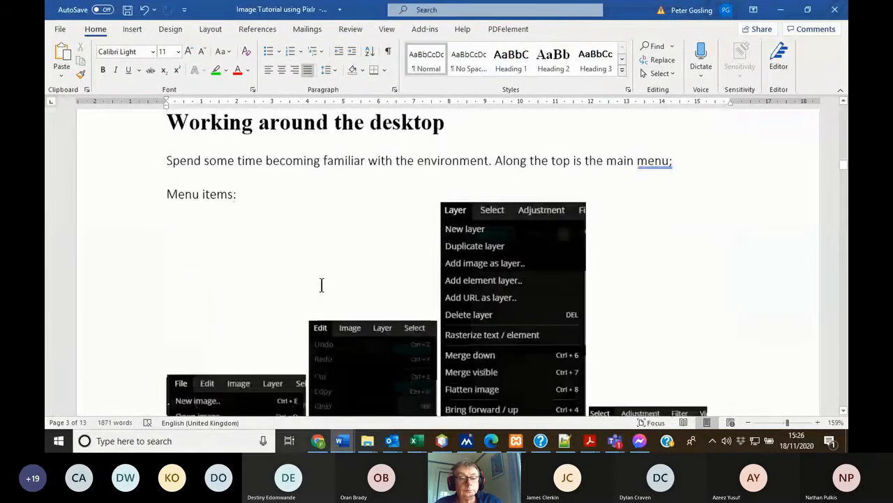
scroll(322, 285, down, 5)
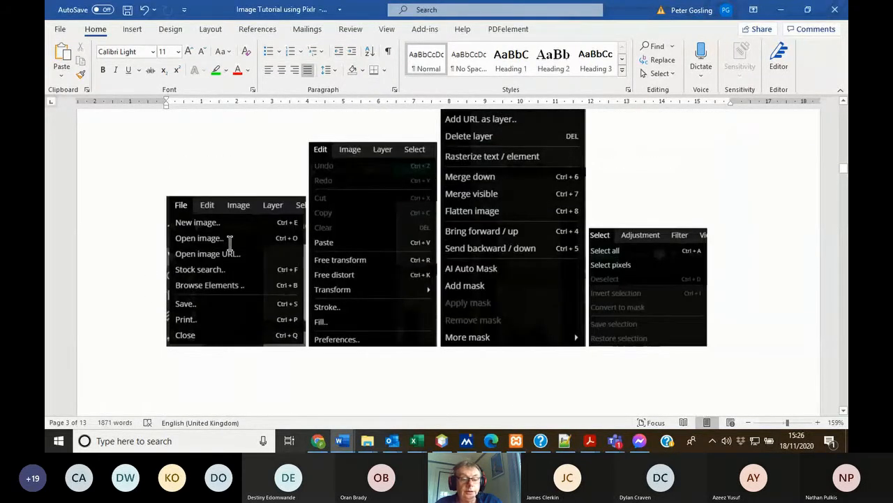
Switch back to Pixlr E in Chrome, review the preset sizes for a new image, and return to the open photo
click(317, 442)
click(68, 80)
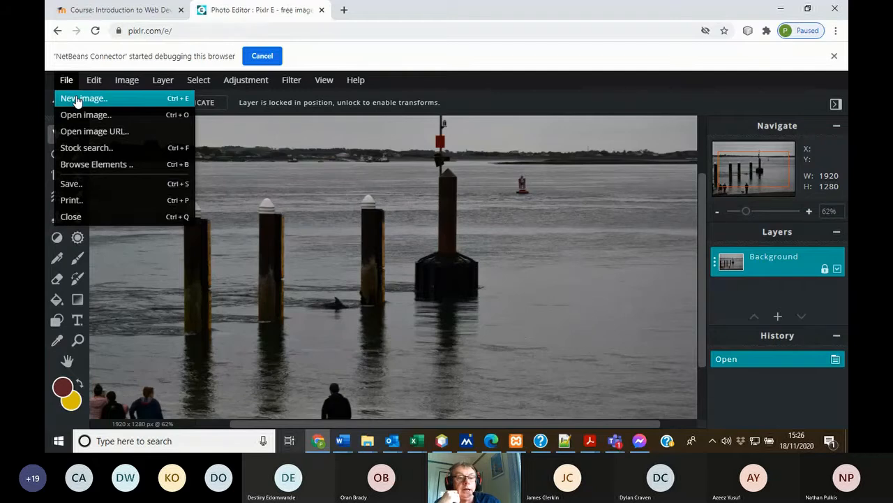
click(78, 100)
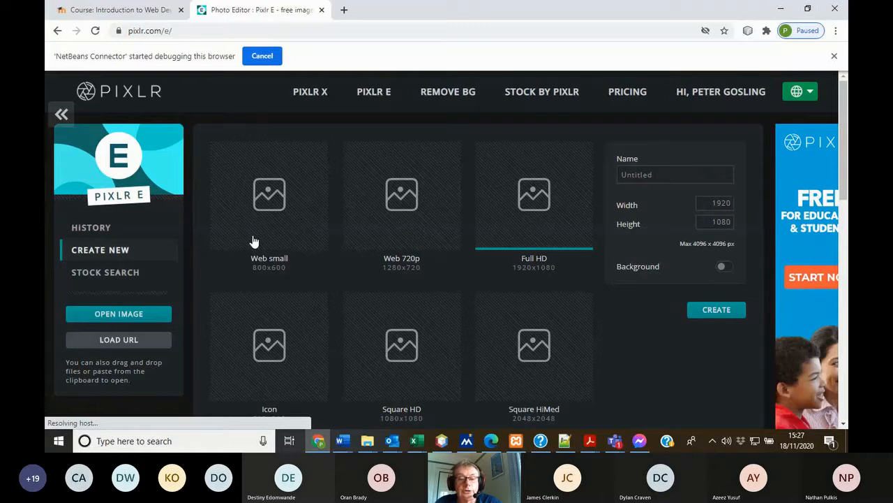
scroll(360, 279, down, 3)
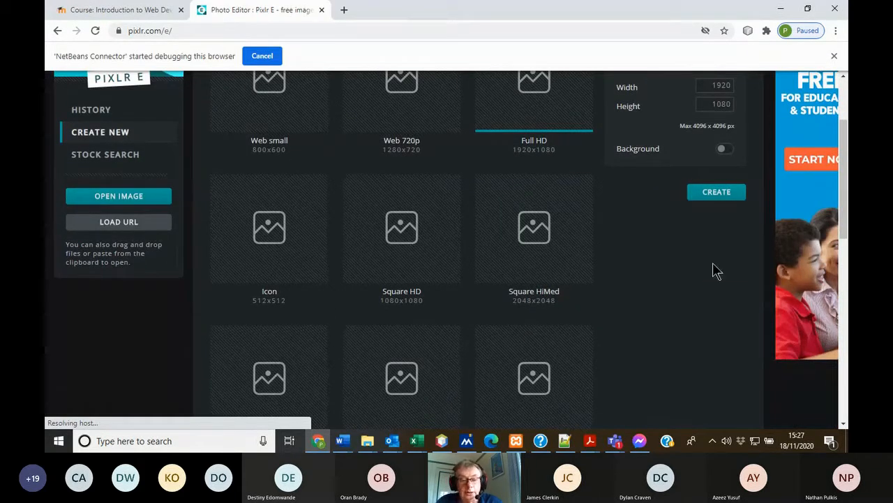
scroll(395, 231, down, 3)
scroll(365, 333, down, 3)
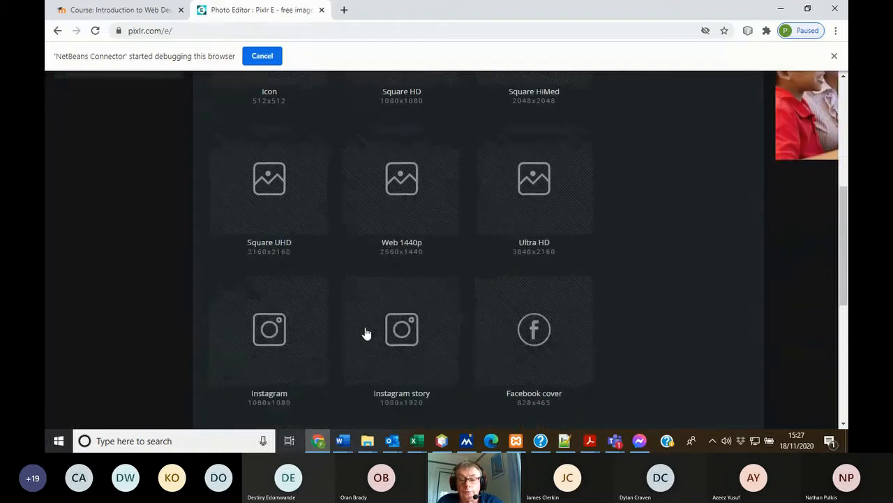
scroll(370, 342, up, 10)
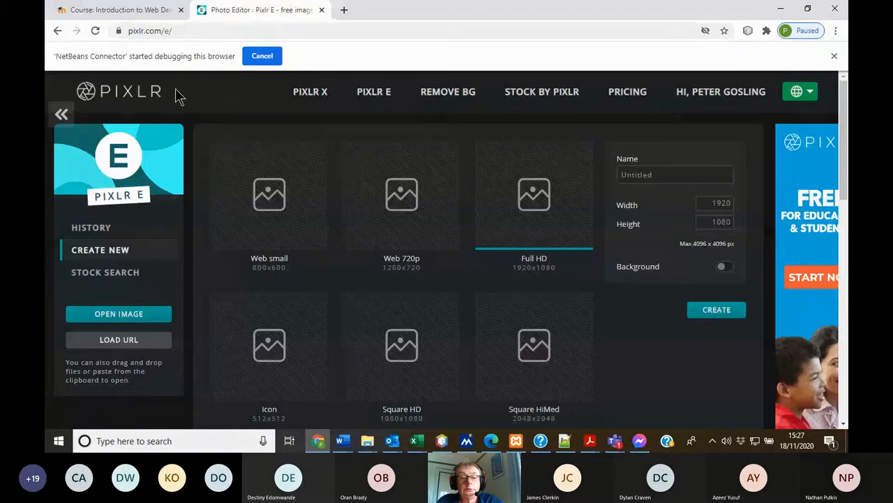
click(62, 114)
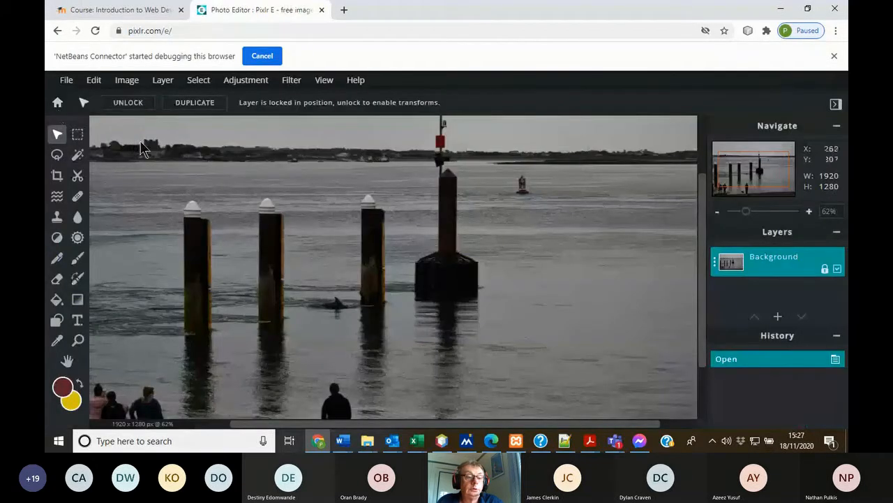
Search the stock images for "chrismas trees" and browse the pictures found
click(67, 81)
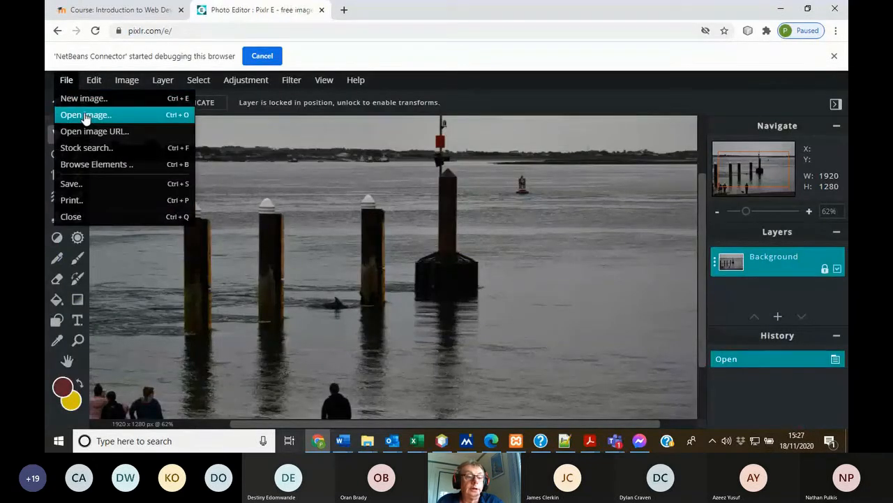
click(87, 160)
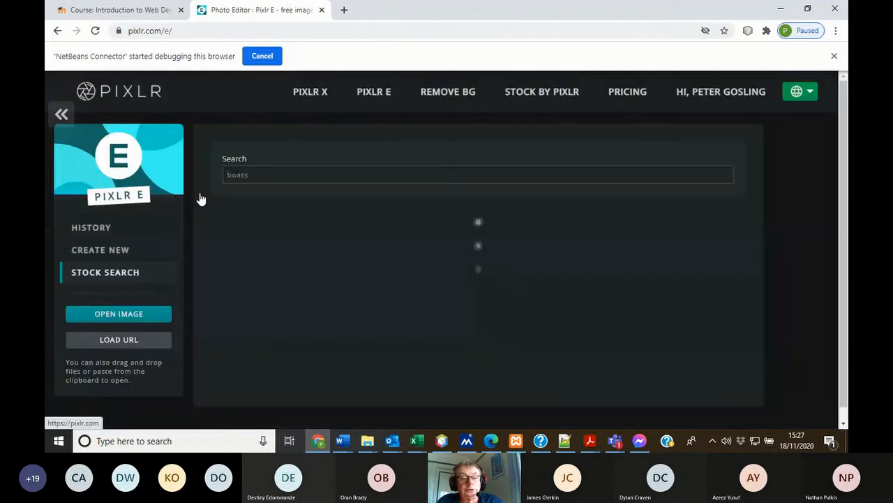
drag(273, 170, 212, 171)
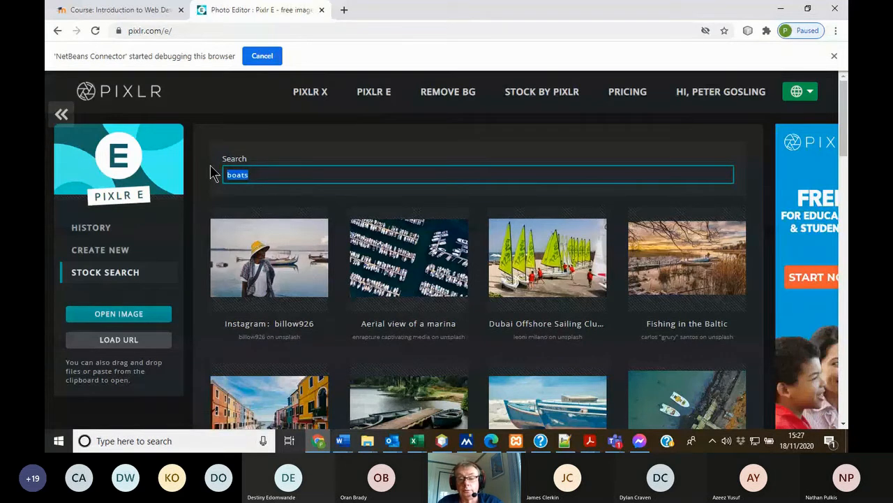
text(chrisma)
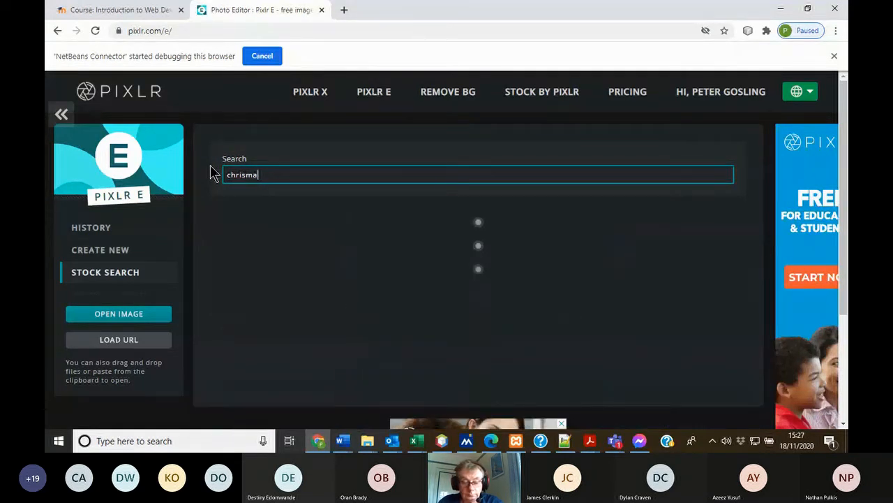
text(s trees)
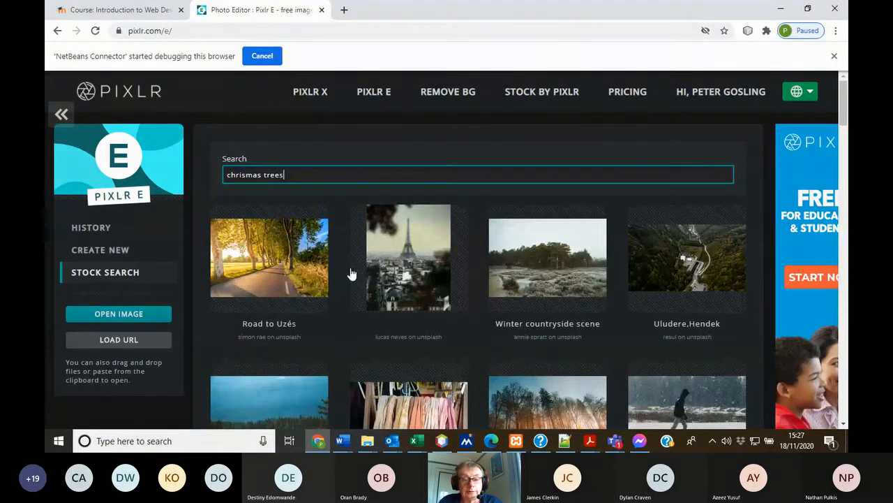
scroll(467, 289, down, 2)
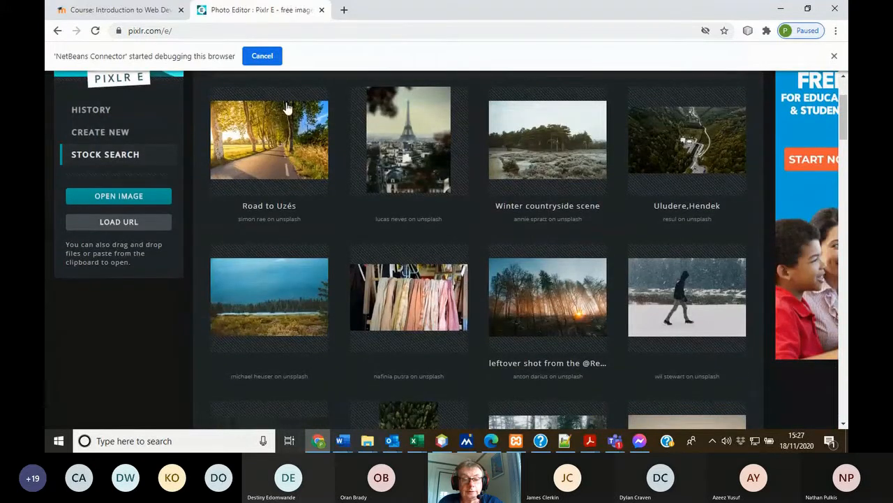
scroll(307, 150, up, 2)
Search the stock images for "tree" instead, browse the pictures, and return to the open photo
drag(290, 174, 180, 171)
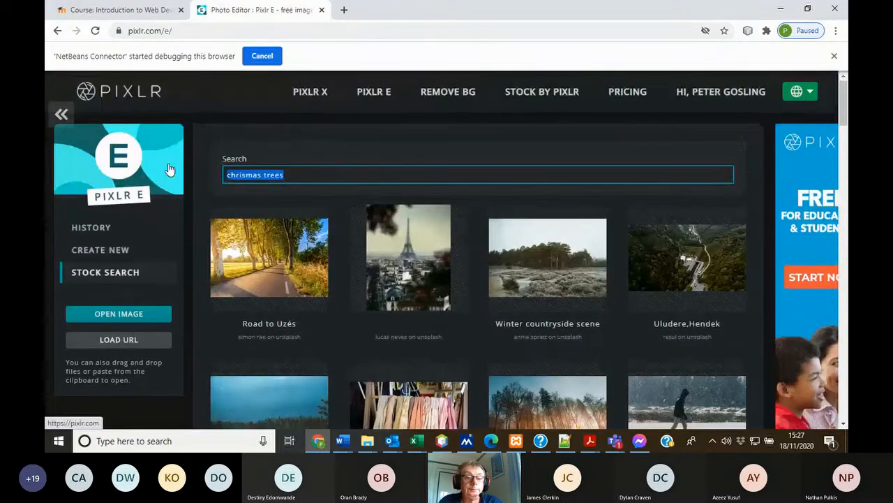
text(tree)
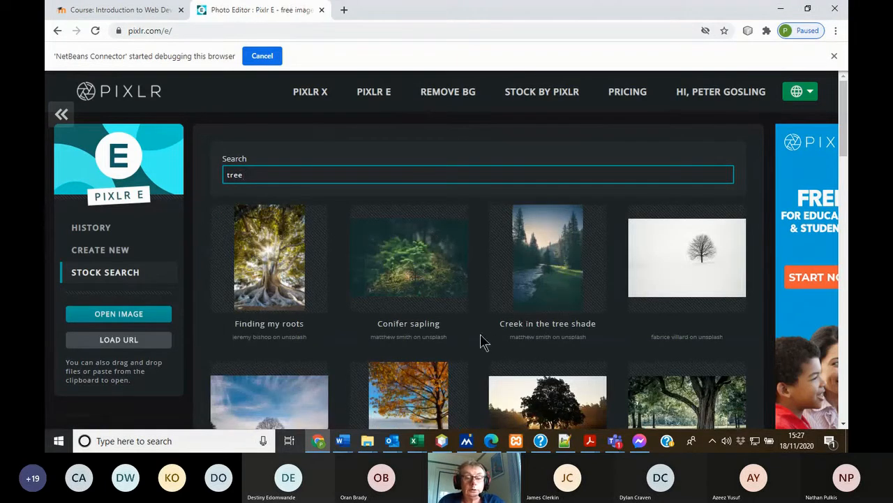
scroll(495, 339, down, 6)
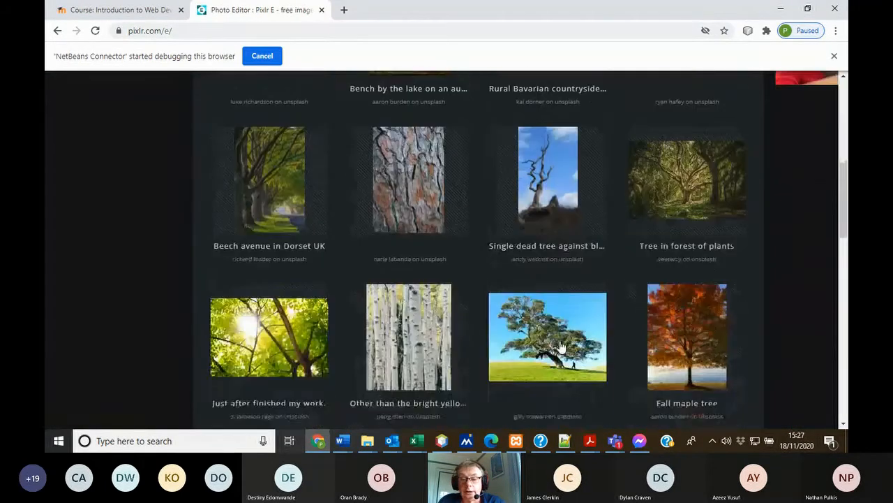
scroll(559, 345, down, 4)
scroll(558, 346, up, 10)
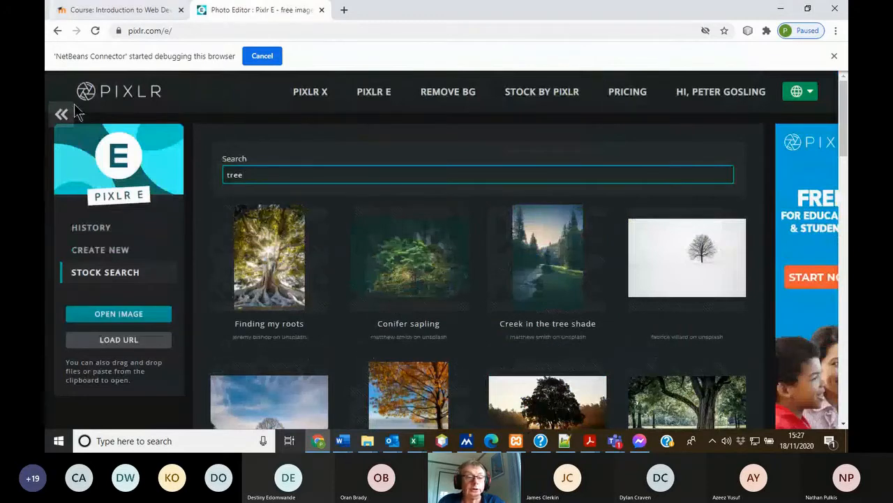
click(62, 116)
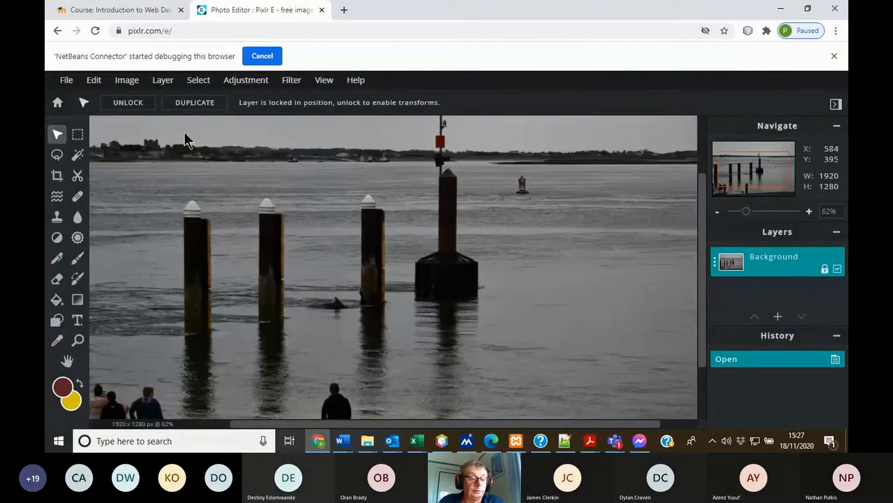
Review the File and Edit commands and look through the editor's Preferences without changing any setting
click(67, 81)
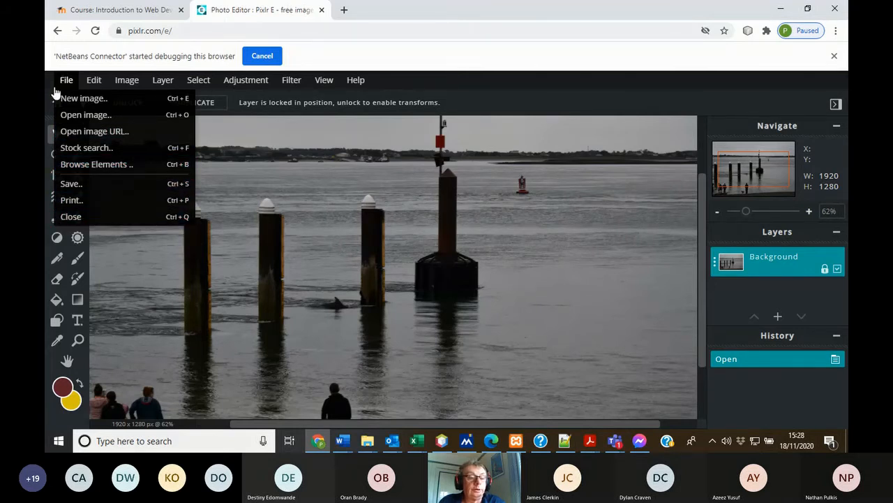
mouse_move(93, 80)
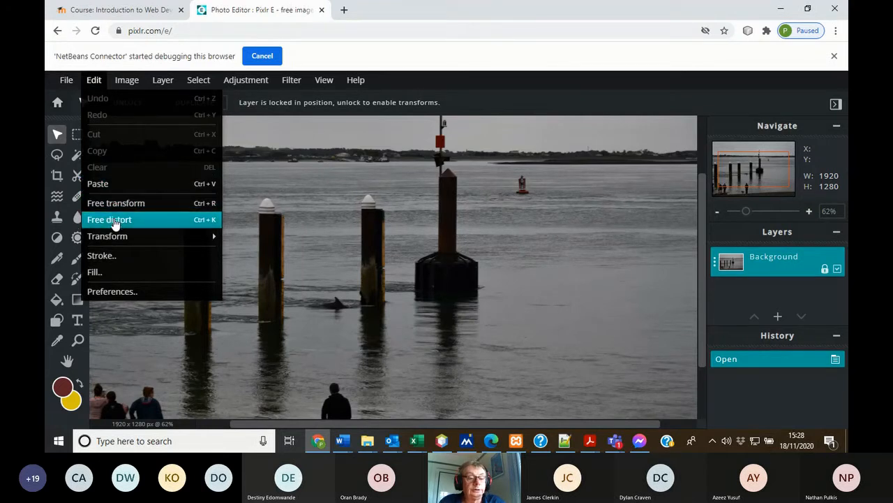
mouse_move(108, 244)
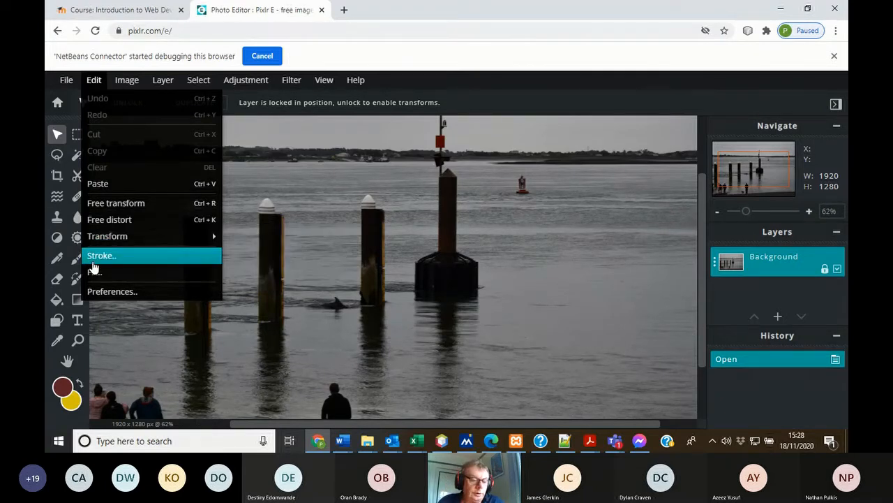
click(110, 291)
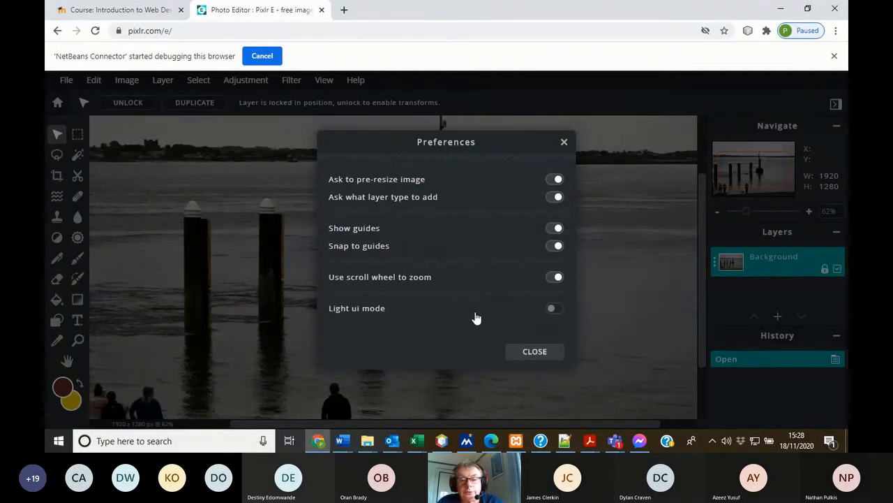
click(534, 353)
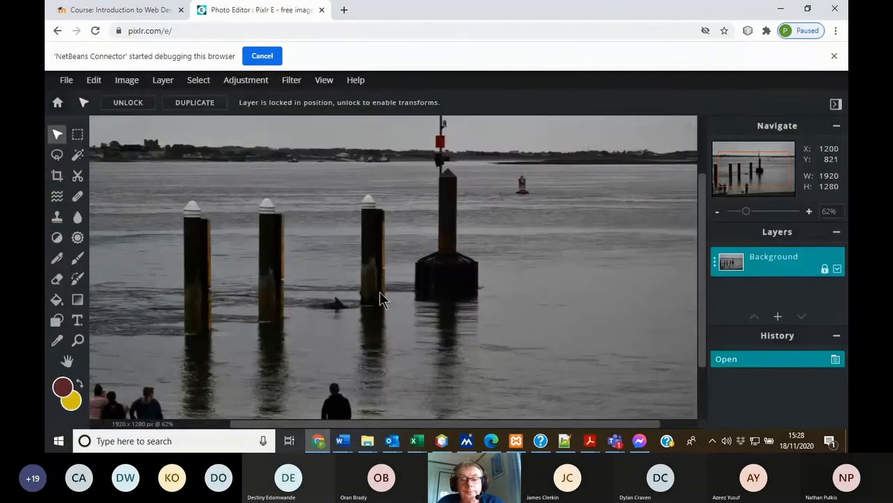
click(95, 81)
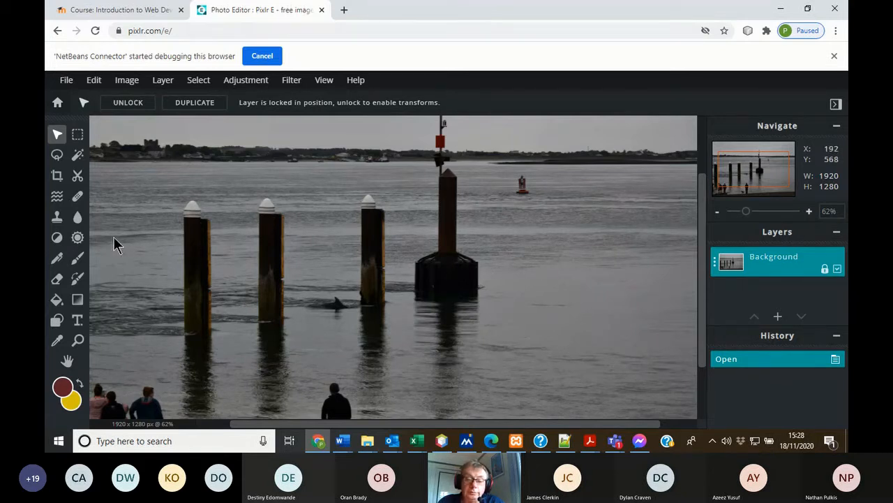
Draw several thin freehand strokes over the posts and water with the Sketchy pen at size 1, dismissing the advert
click(56, 260)
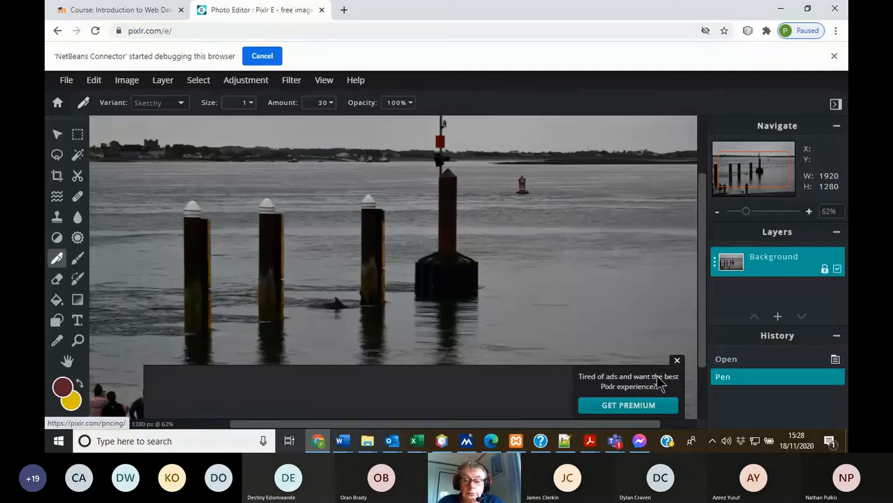
click(678, 363)
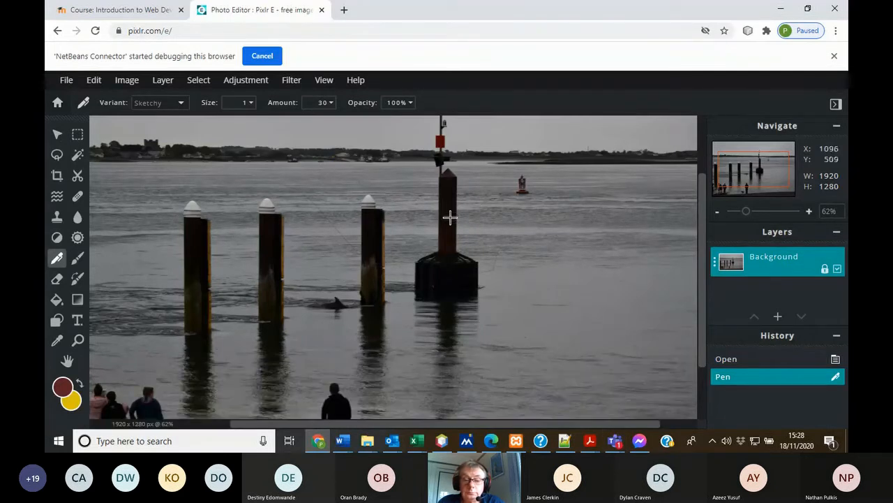
mouse_move(556, 205)
mouse_down()
mouse_move(612, 319)
mouse_move(431, 314)
mouse_up()
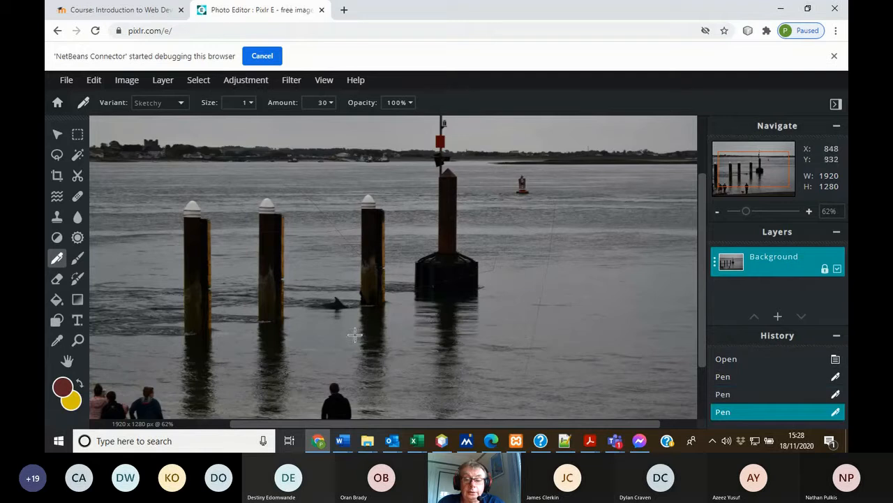
drag(354, 335, 341, 206)
drag(531, 222, 534, 342)
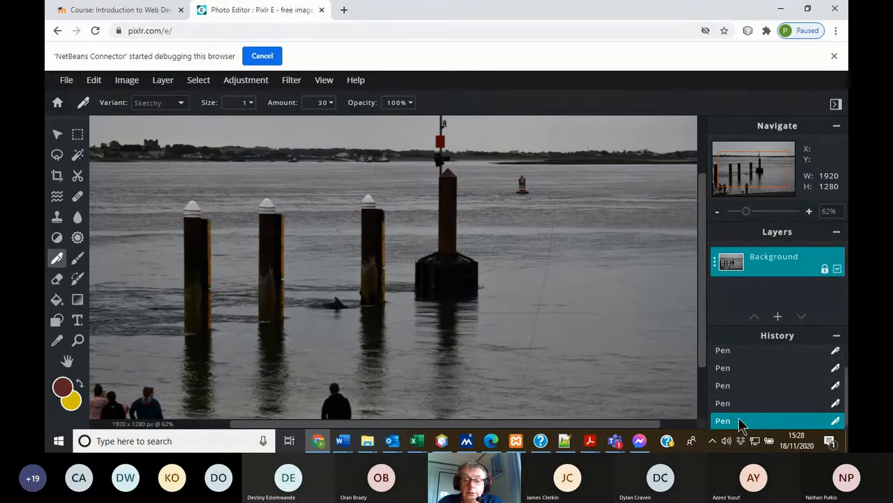
Draw thicker strokes across the posts with the pen at size 16, and revert the photo to its opened state
click(250, 104)
click(185, 122)
drag(295, 174, 475, 261)
drag(185, 212, 452, 296)
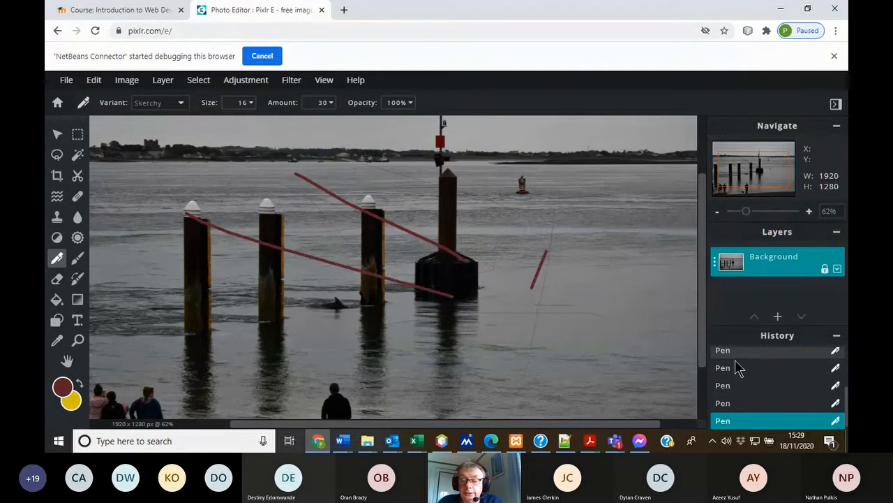
scroll(769, 374, up, 2)
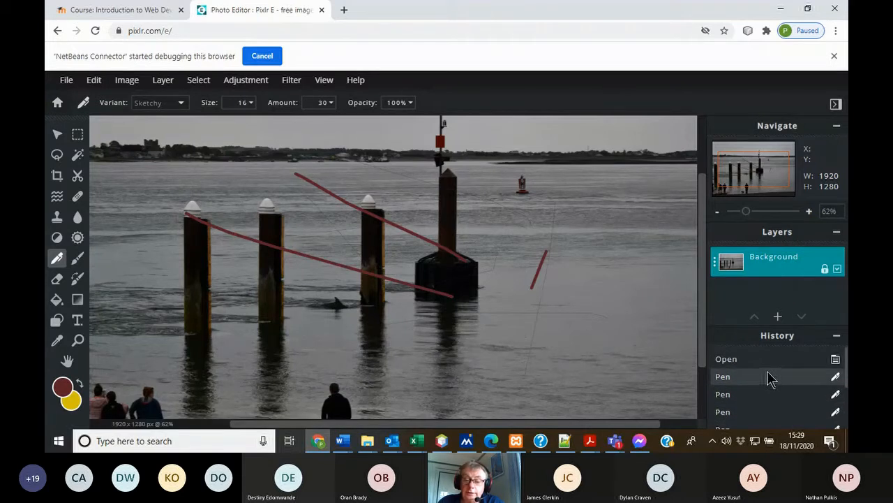
click(765, 363)
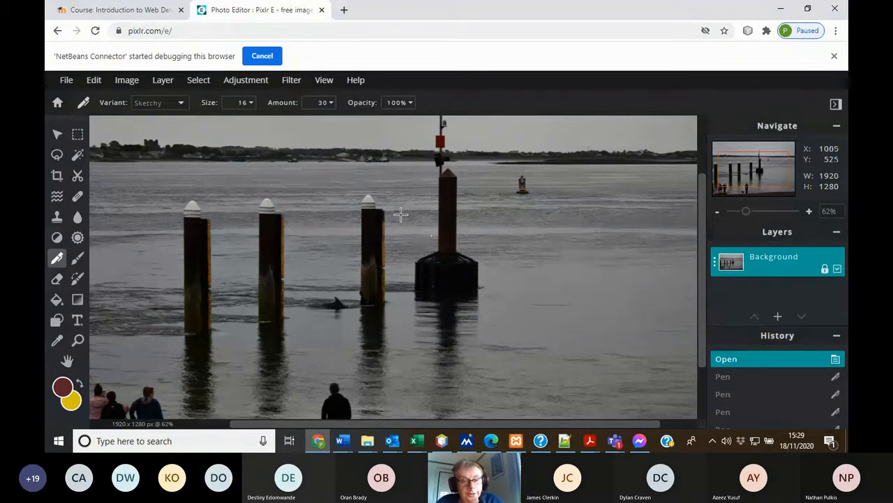
Resize the image to a width of 680 with proportions constrained, and revert the resize through the history
click(123, 82)
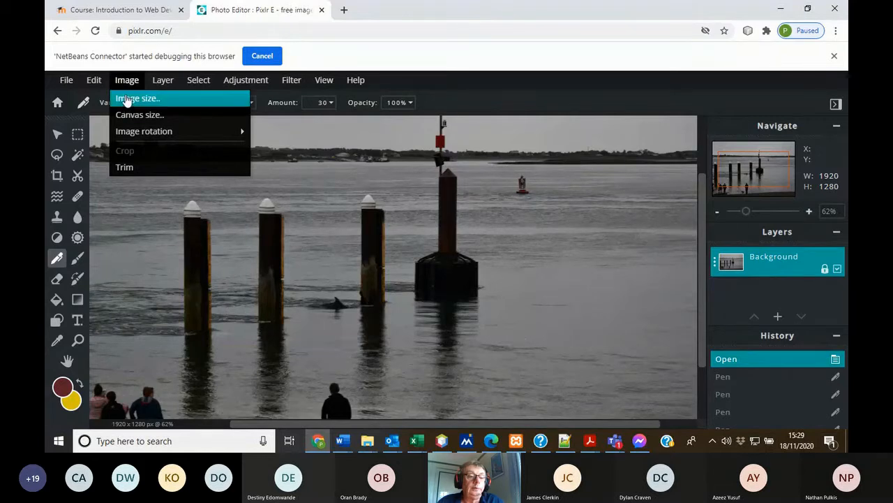
click(127, 100)
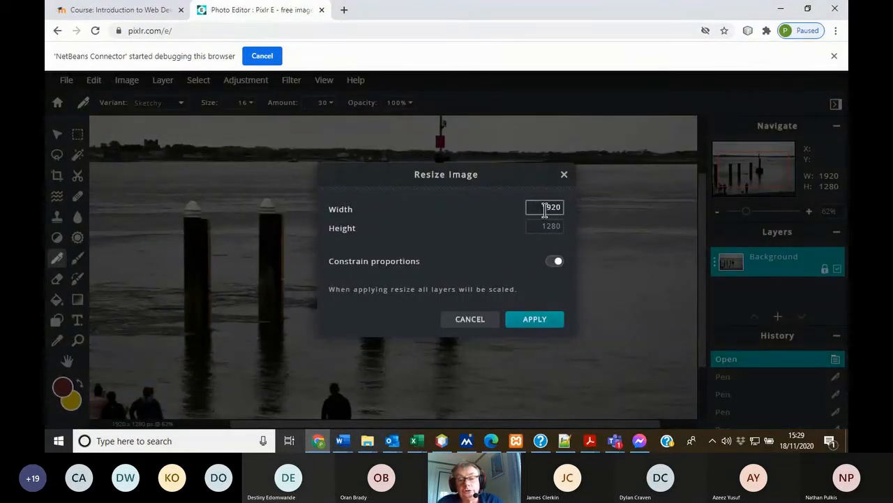
drag(536, 208, 576, 218)
text(680)
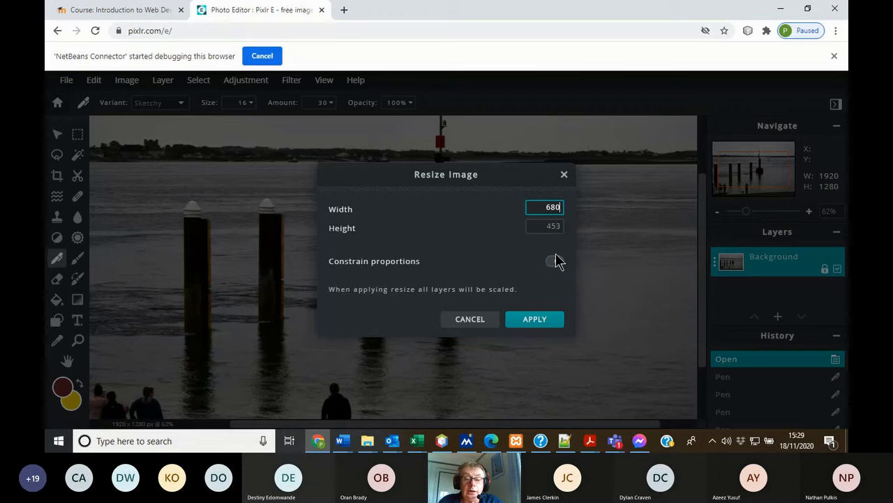
click(552, 261)
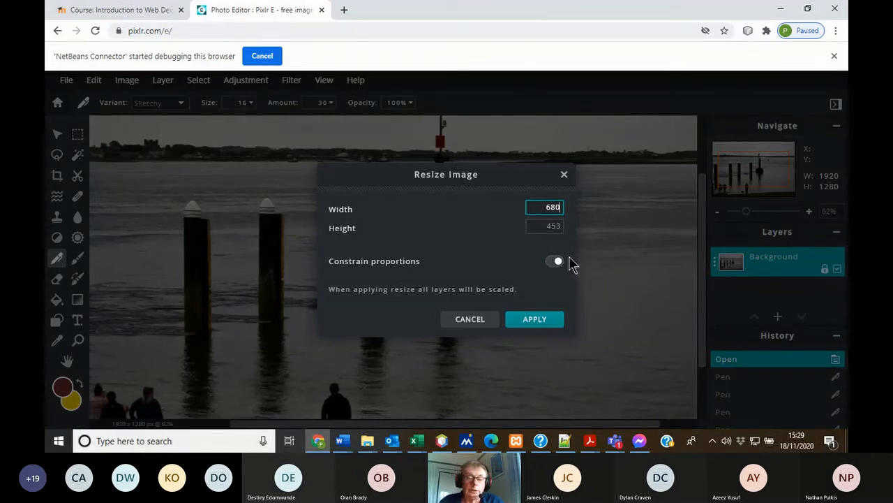
click(554, 259)
click(553, 260)
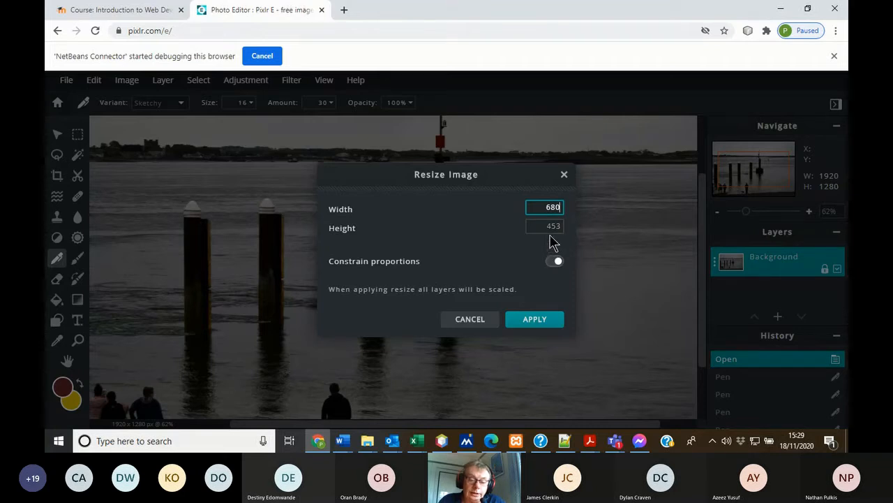
click(545, 320)
click(543, 321)
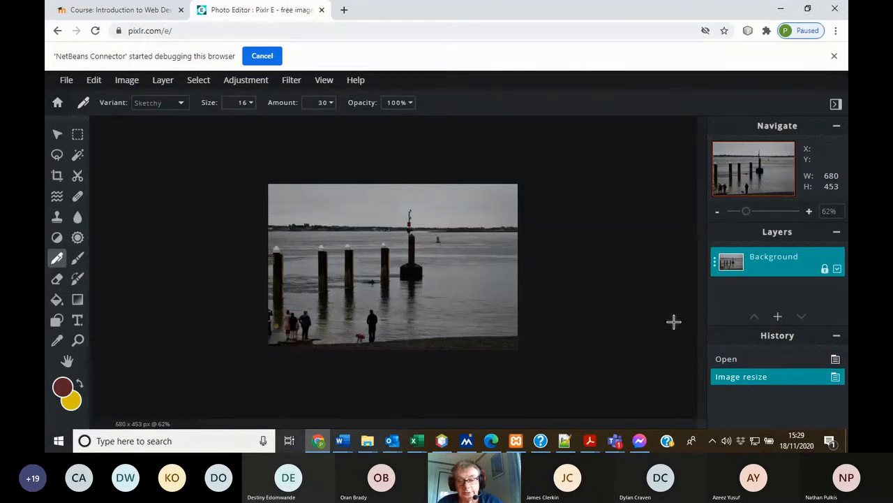
click(730, 362)
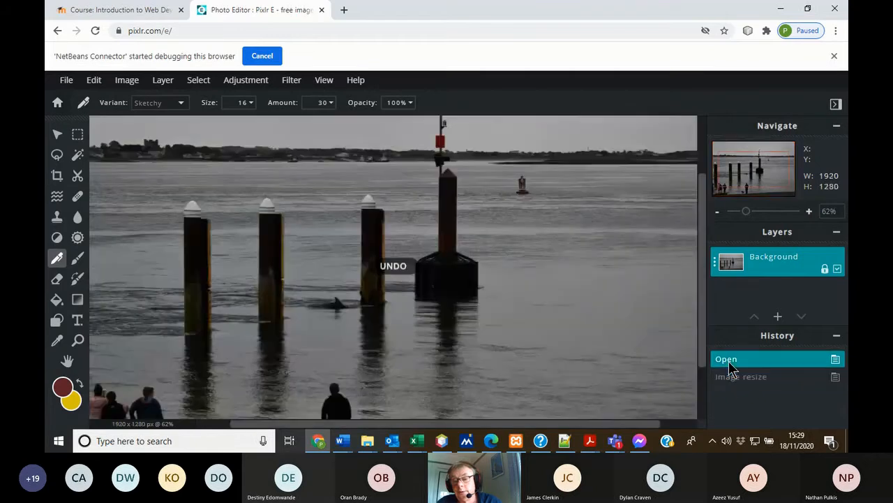
Resize the image to 1000 by 200 with proportions unconstrained, and revert the photo to its opened state through the history
click(128, 81)
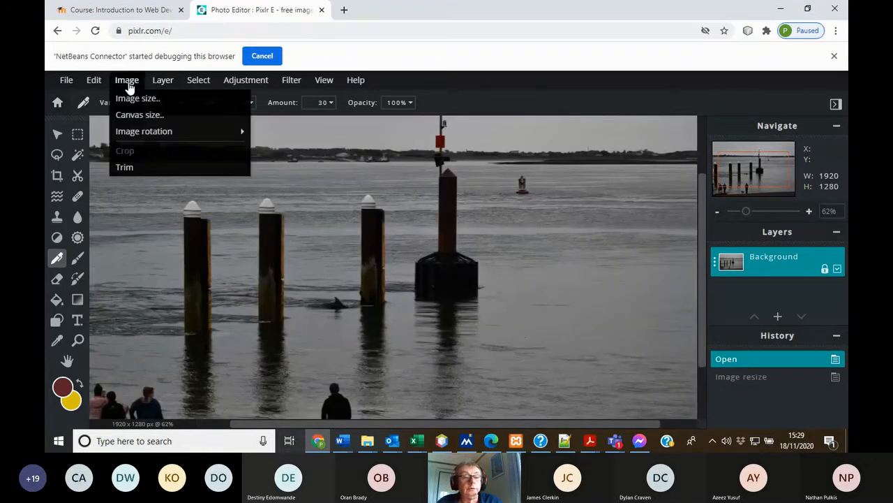
click(137, 95)
click(554, 261)
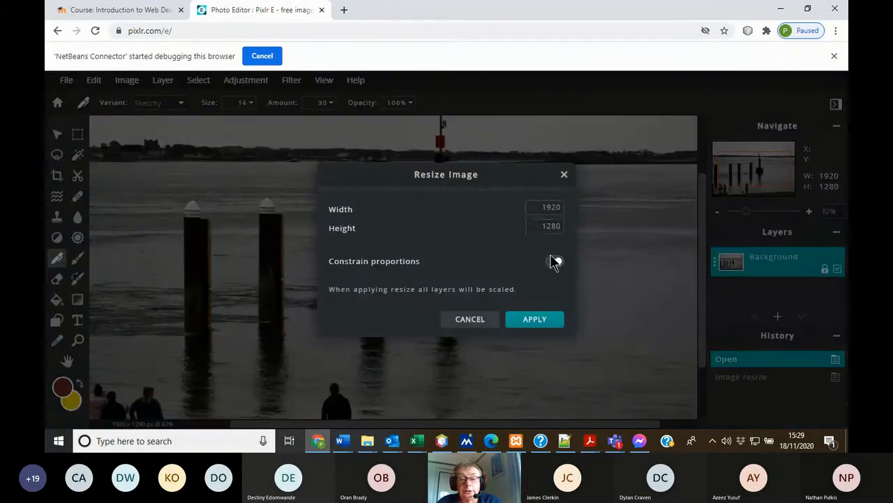
click(542, 209)
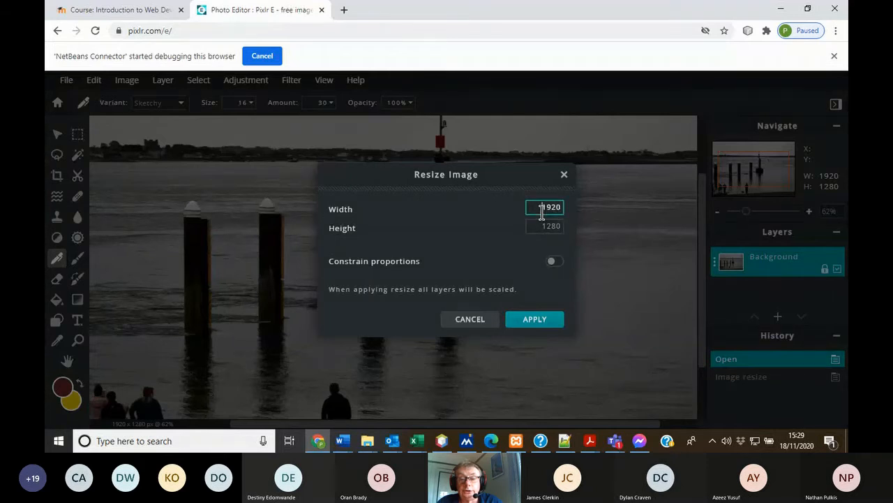
drag(564, 204, 528, 202)
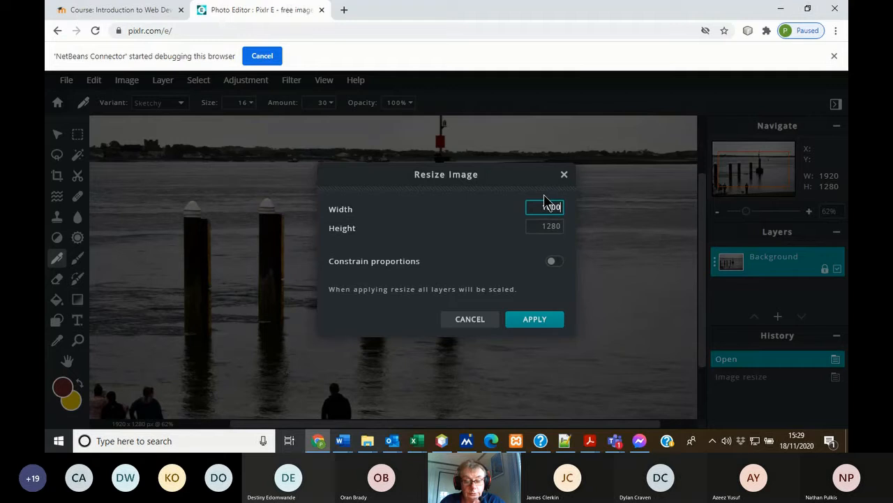
drag(557, 225, 541, 225)
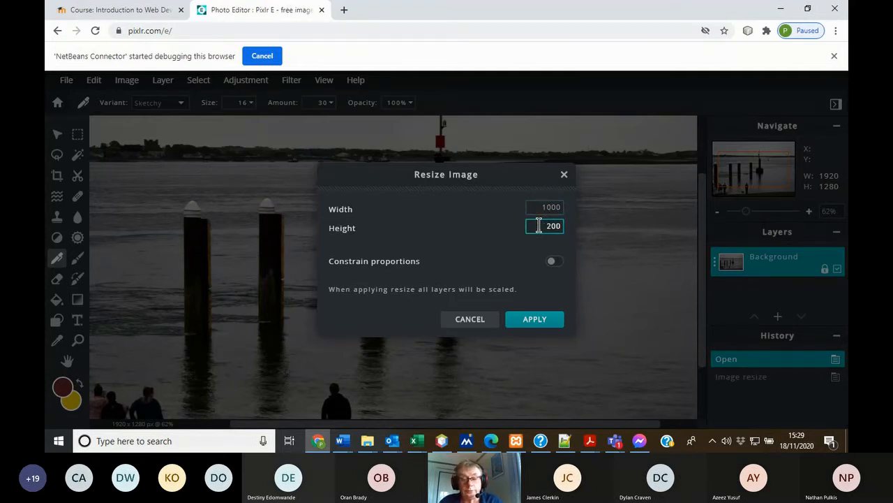
click(542, 320)
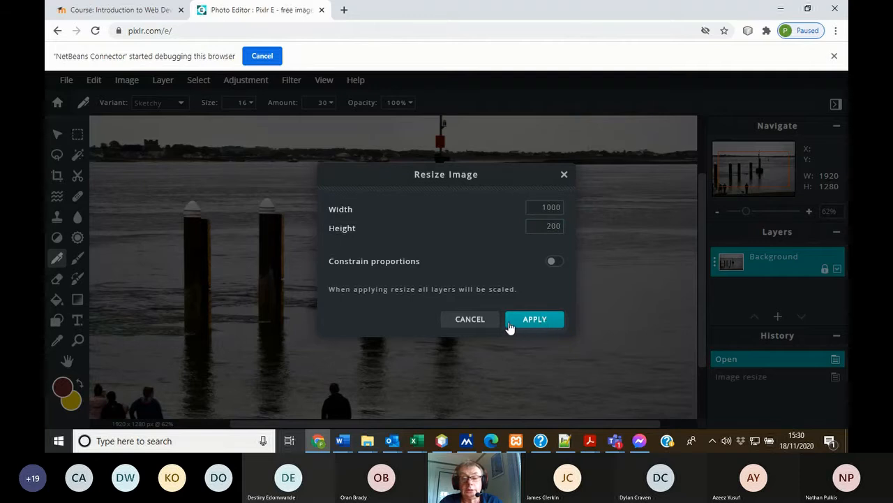
click(508, 319)
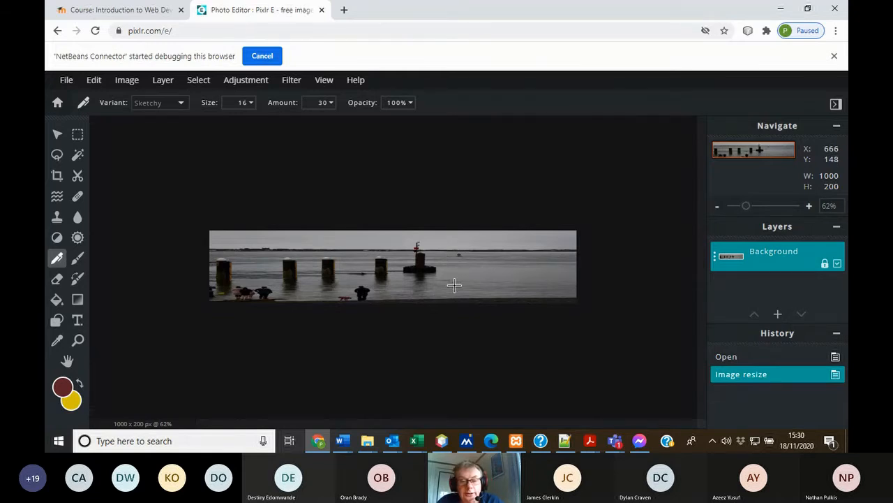
click(726, 356)
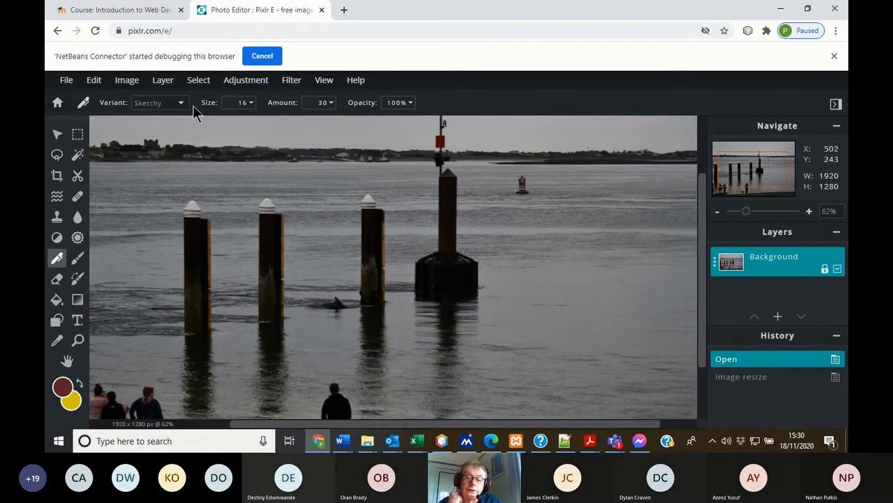
Resize the canvas to a width of 1000 anchored at the bottom-right corner, and compare the result with the opened state through the history
click(130, 80)
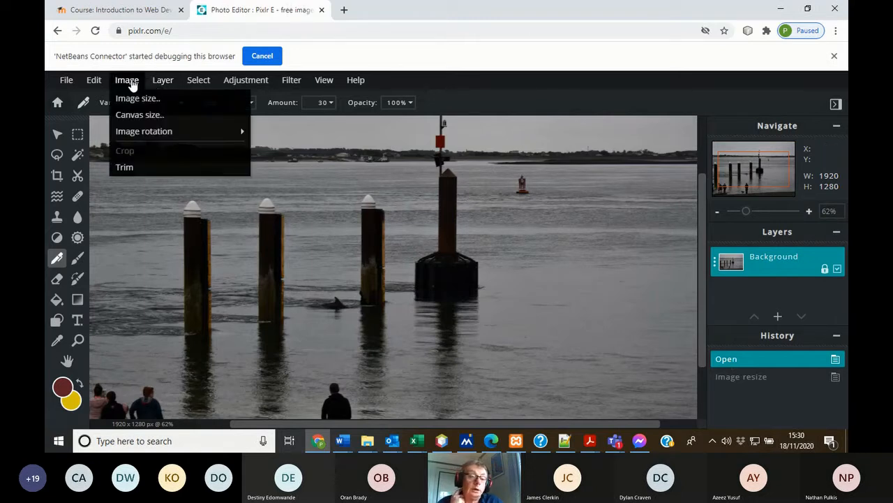
click(143, 117)
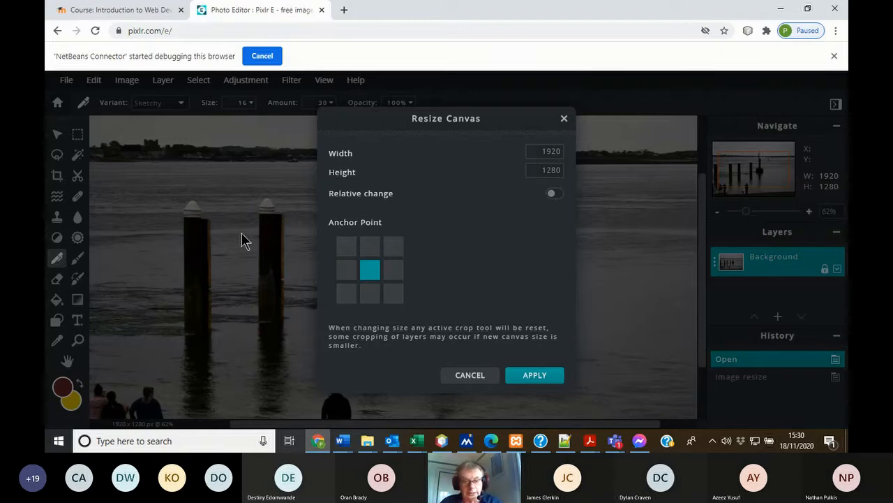
click(354, 155)
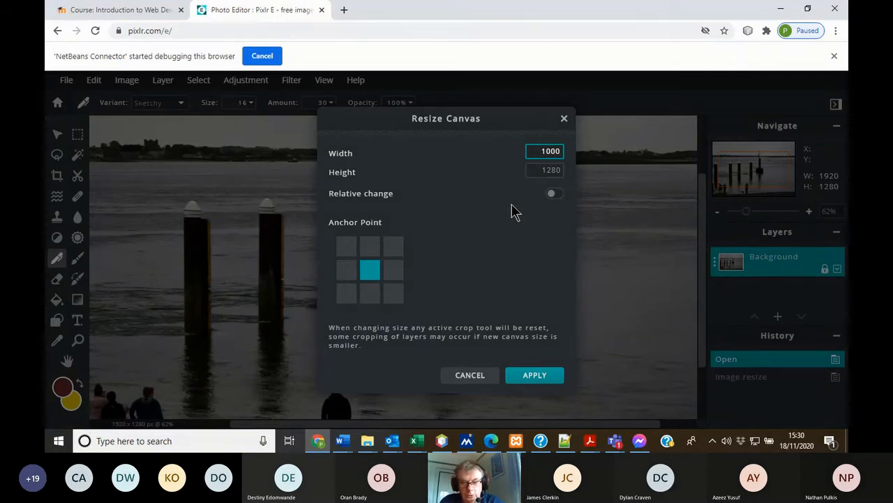
click(345, 255)
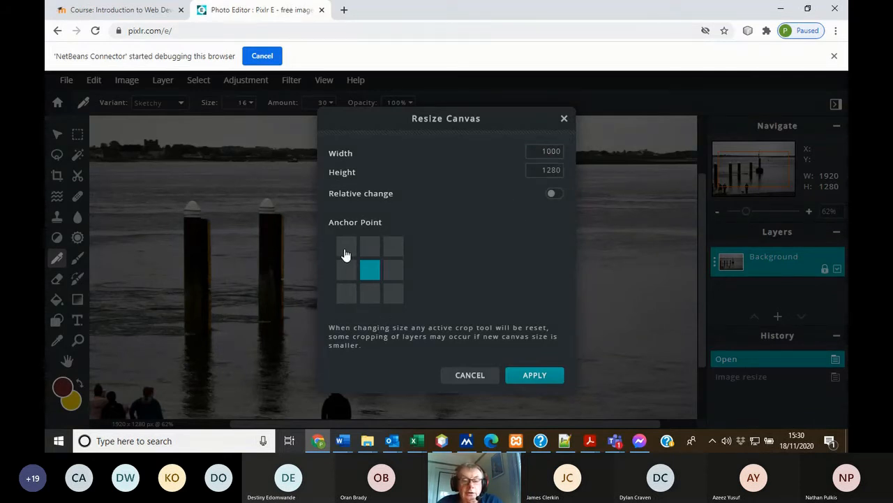
click(347, 253)
click(393, 293)
click(539, 152)
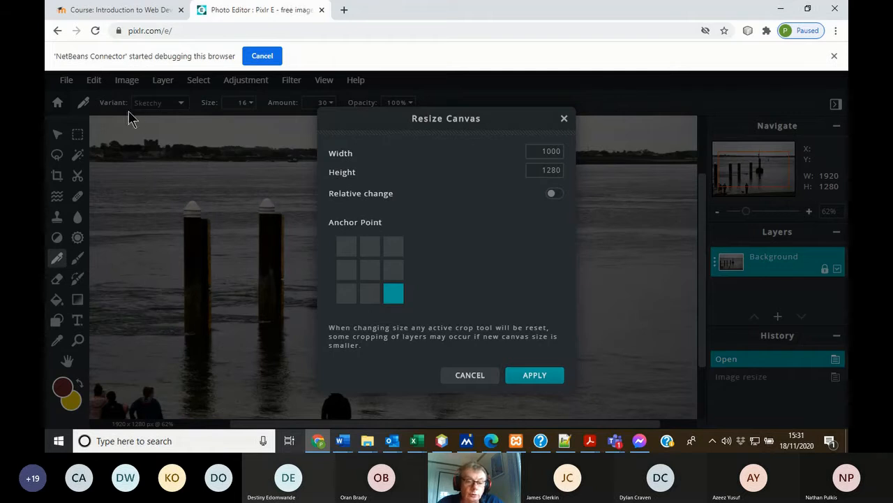
click(555, 378)
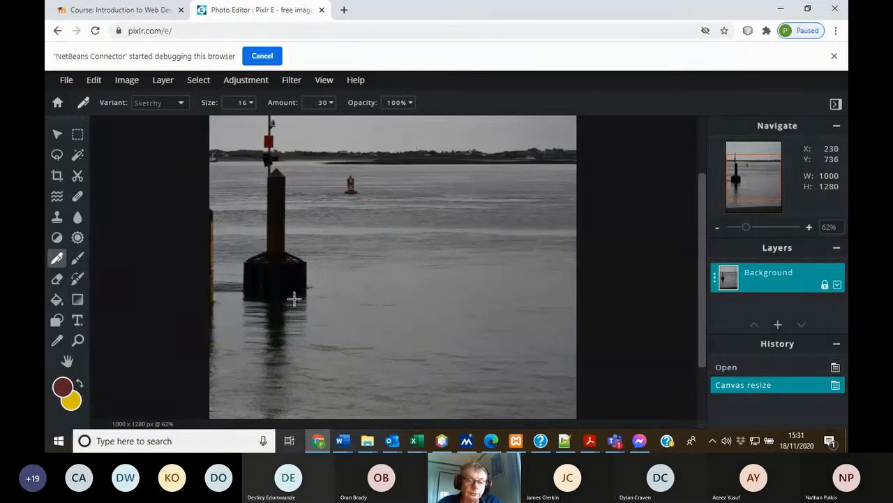
click(744, 368)
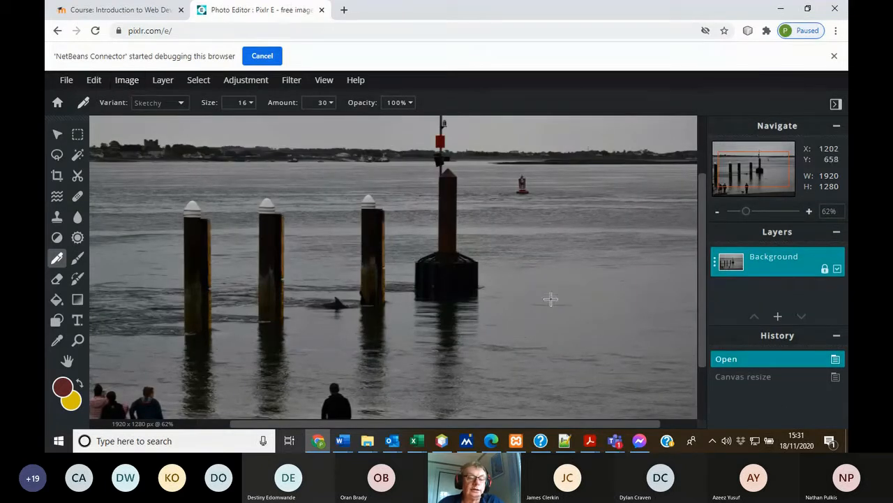
click(757, 378)
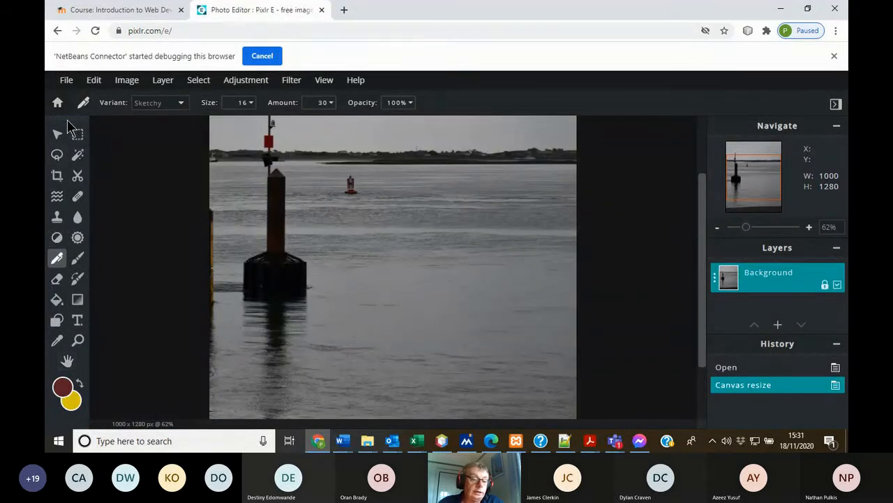
Move the viewport around the resized canvas with the Hand tool, and revert the photo to its opened state
click(67, 360)
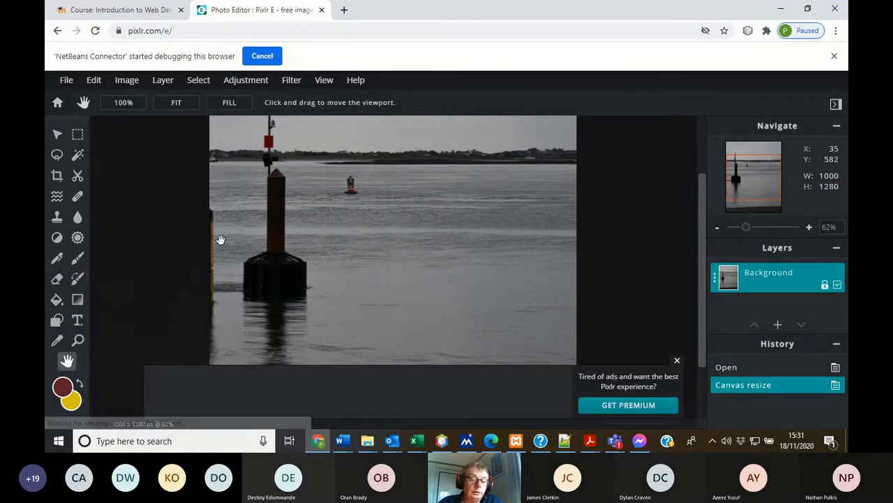
drag(338, 220, 469, 281)
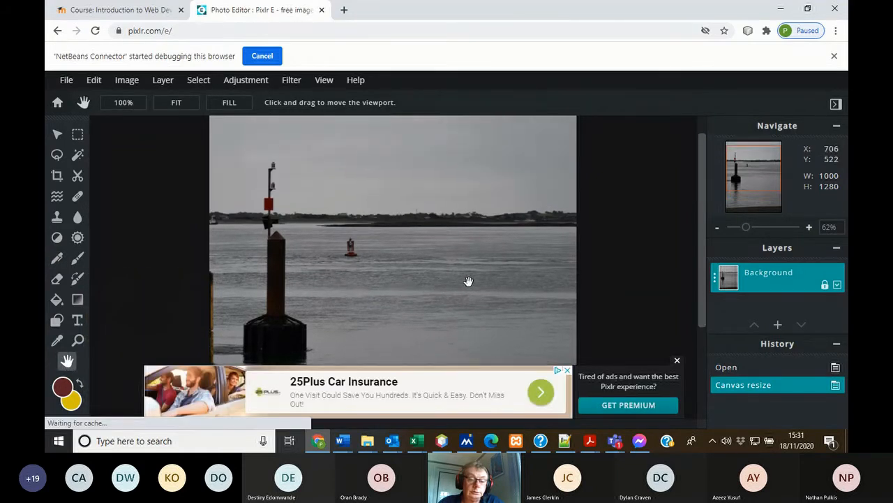
drag(409, 214, 426, 142)
drag(409, 201, 441, 119)
drag(441, 87, 450, 207)
drag(354, 194, 407, 211)
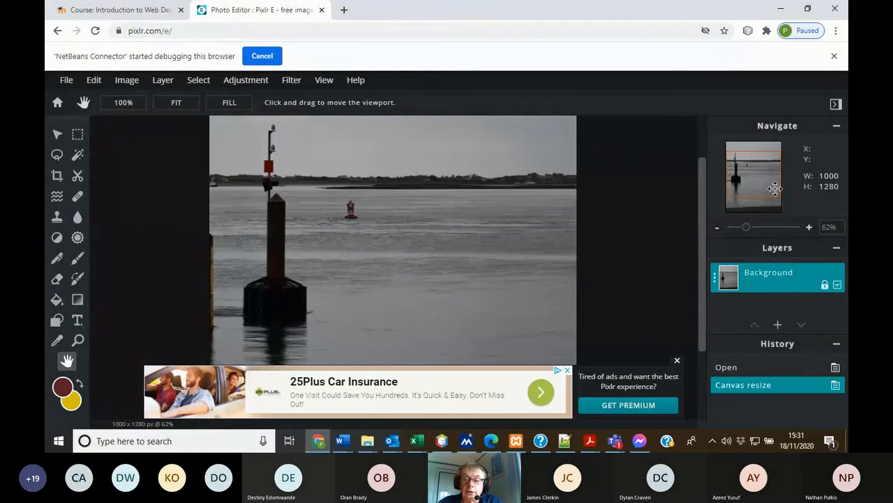
drag(495, 226, 510, 242)
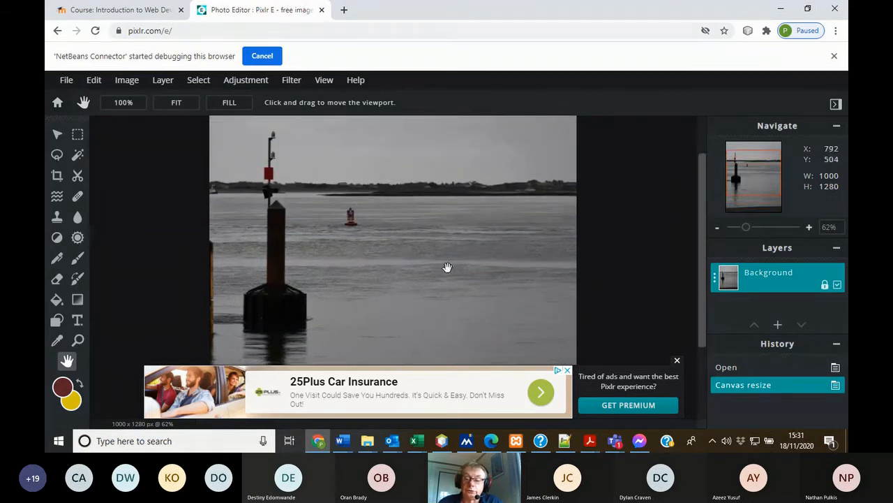
click(737, 366)
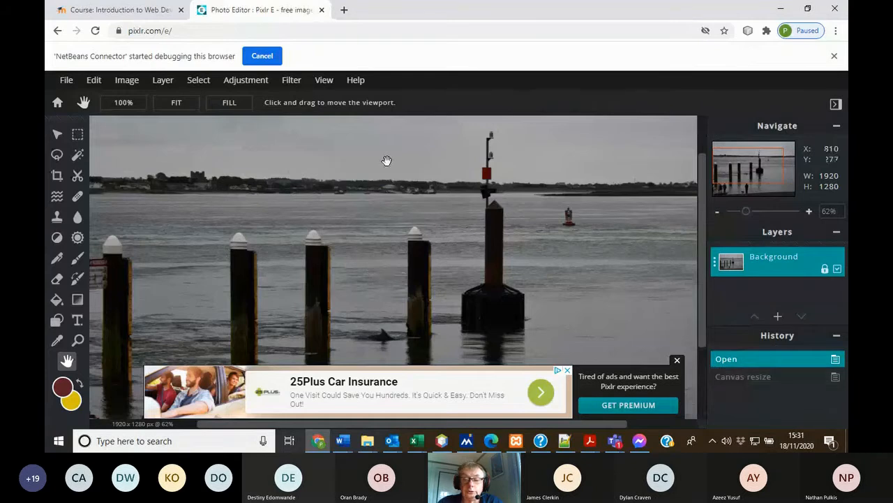
Flip the whole image vertically, and revert the flip through the history
click(118, 82)
mouse_move(133, 138)
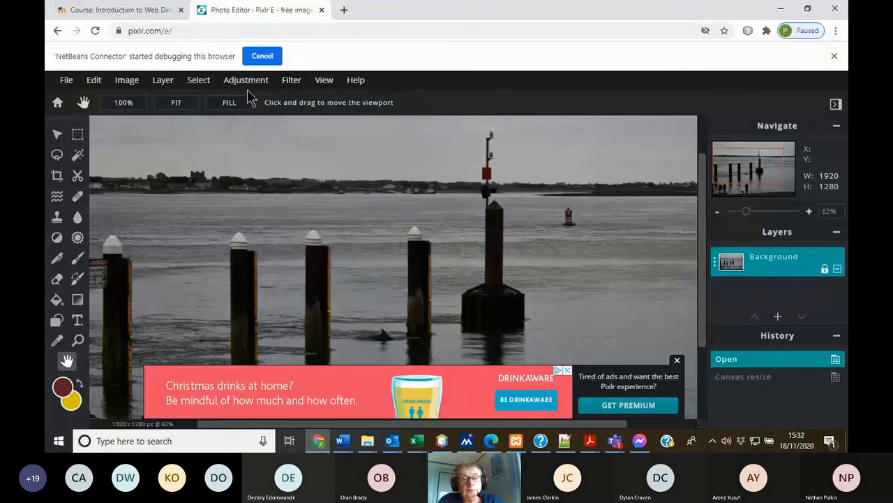
click(124, 81)
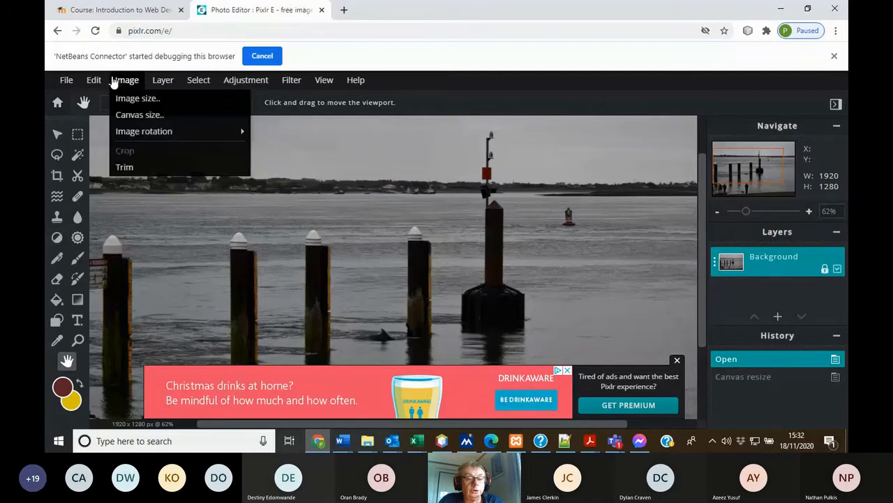
mouse_move(96, 82)
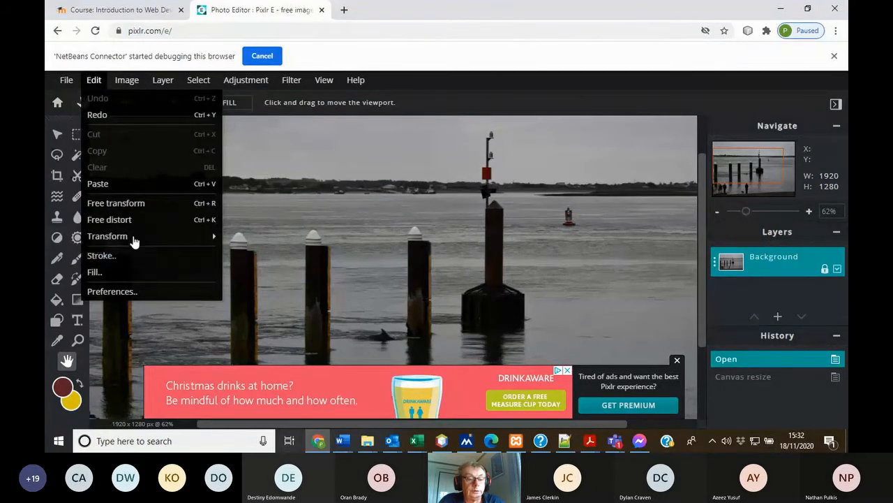
mouse_move(127, 87)
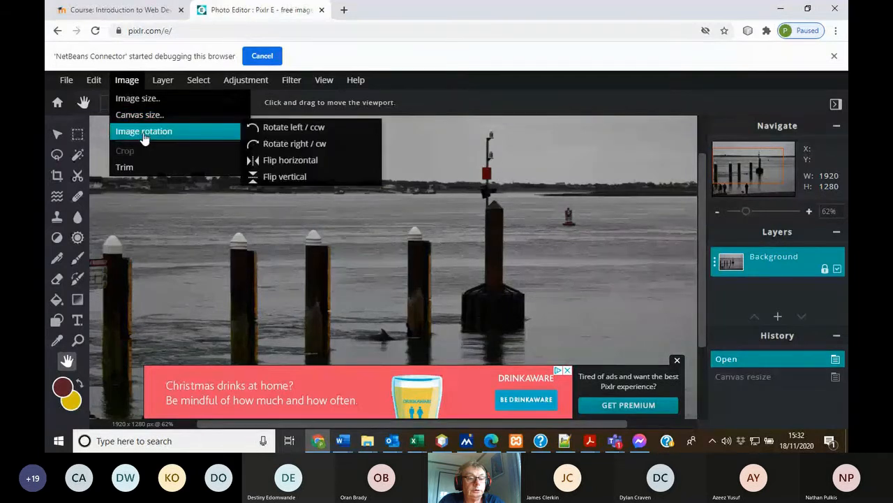
click(283, 176)
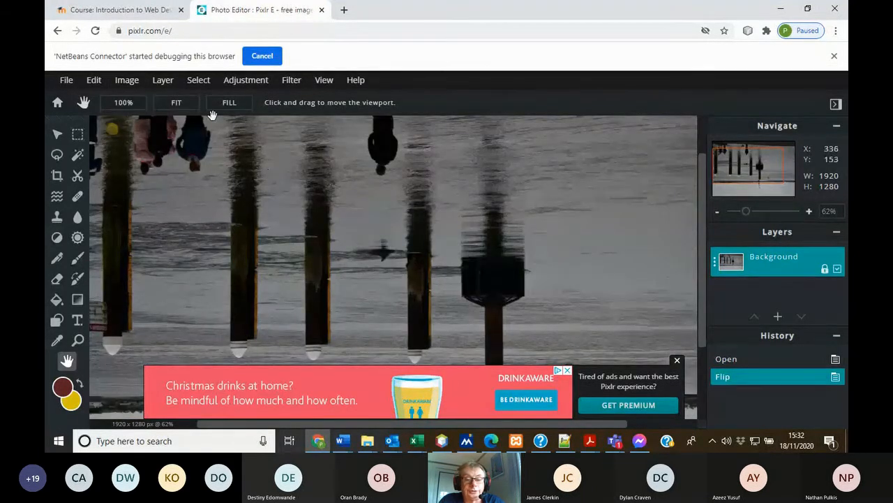
click(726, 360)
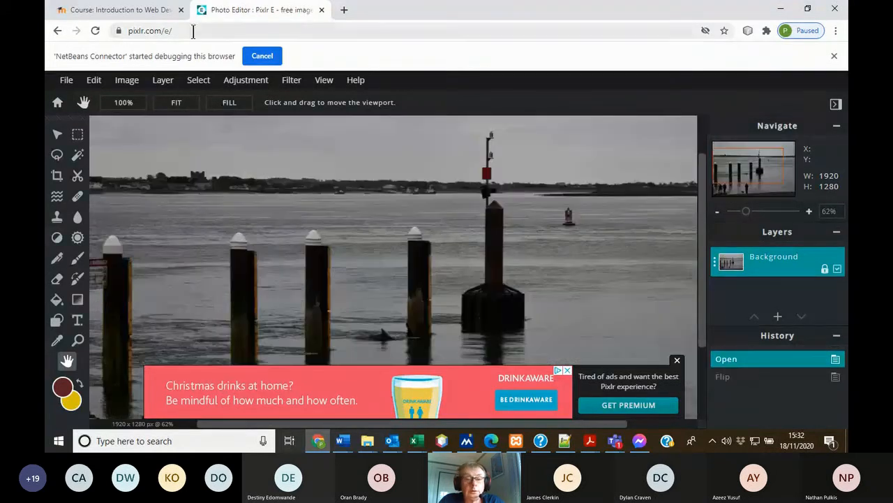
Add a new layer above the Background and name it with a first name followed by "Text"
click(155, 81)
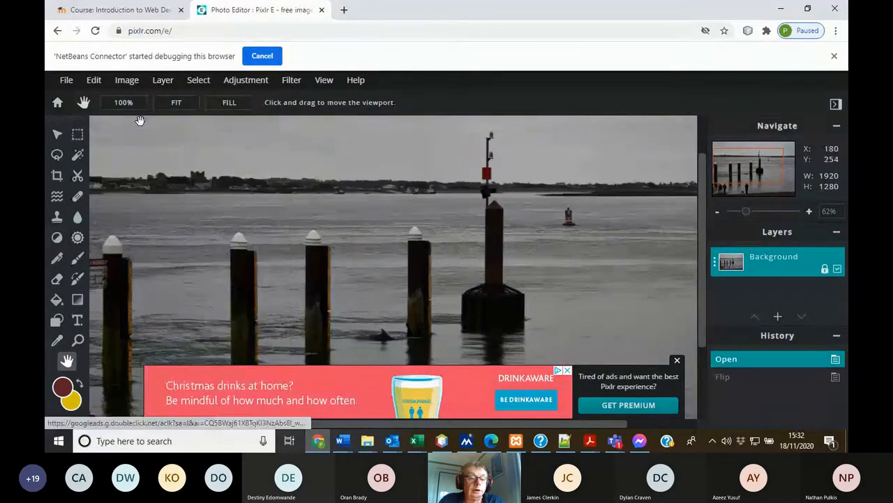
click(158, 81)
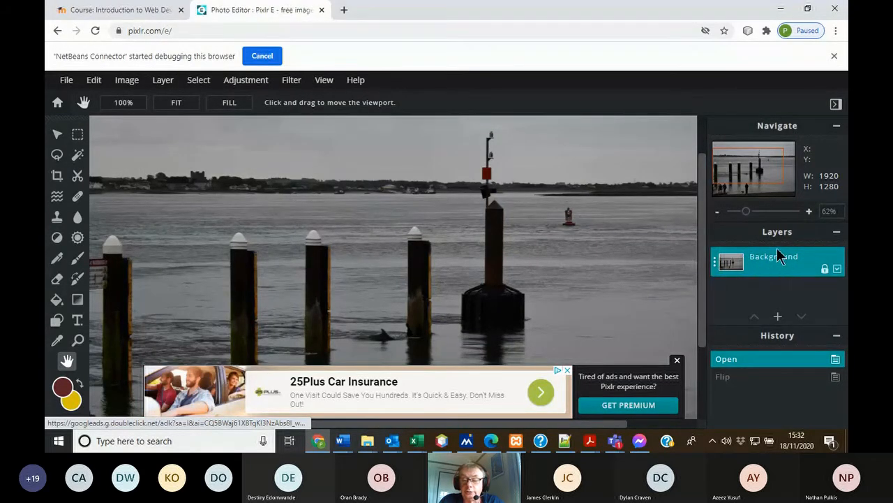
click(186, 83)
mouse_move(164, 83)
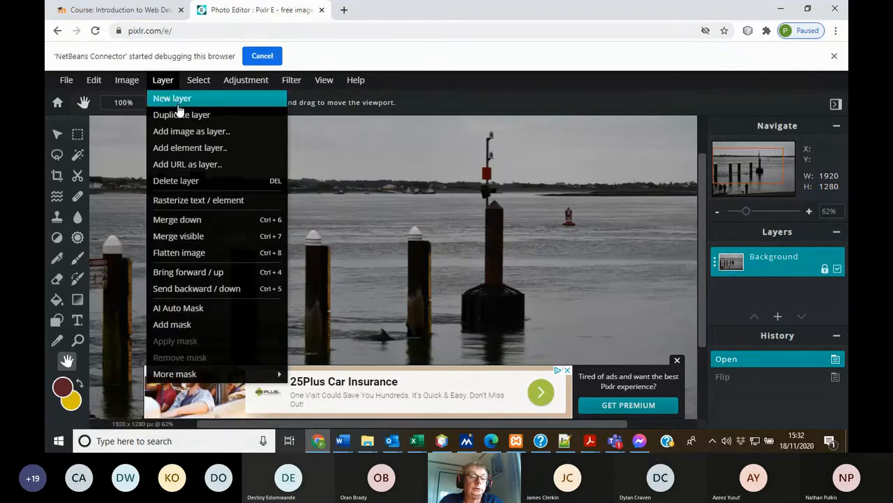
click(177, 105)
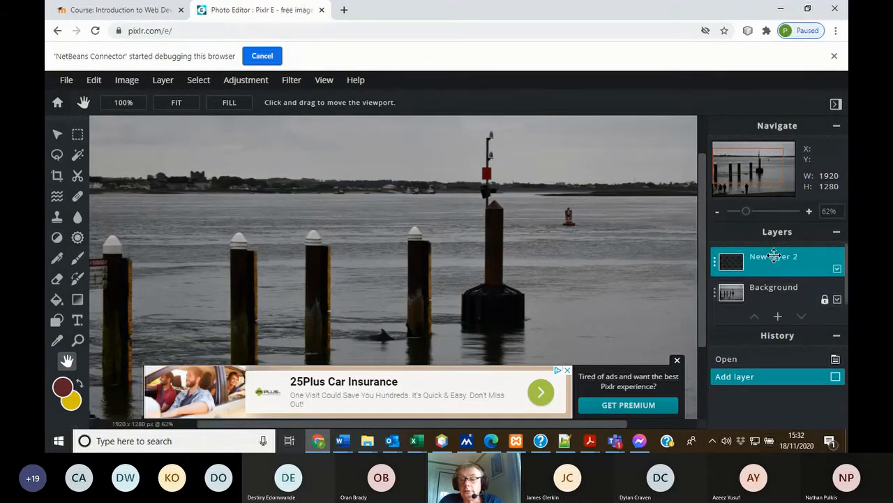
click(715, 261)
drag(637, 226, 583, 224)
text(Peter Text)
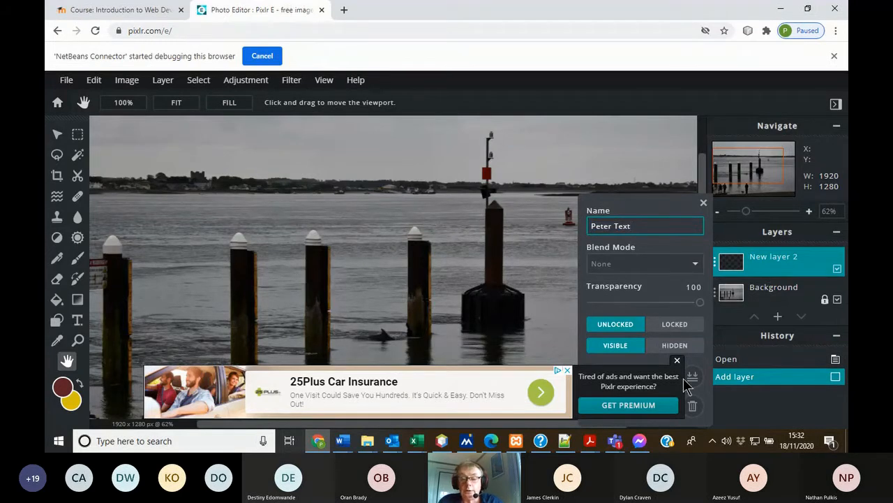
Lock the newly named layer and unlock the Background layer
click(649, 328)
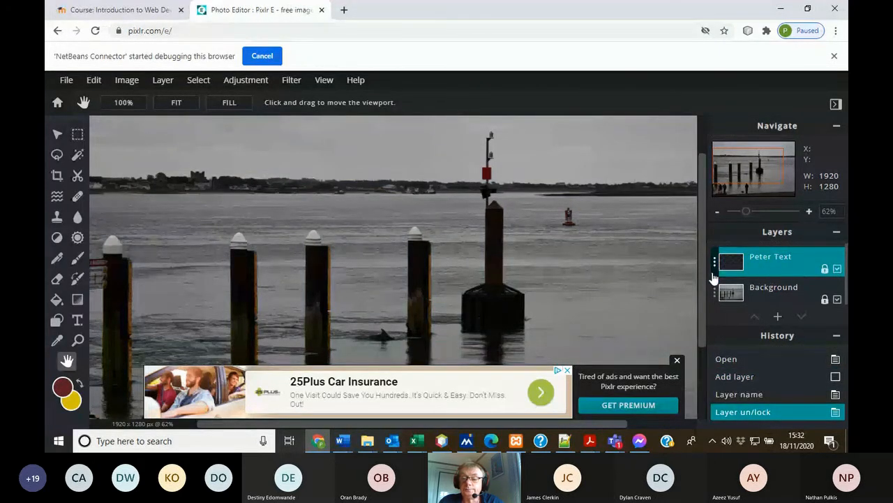
click(715, 299)
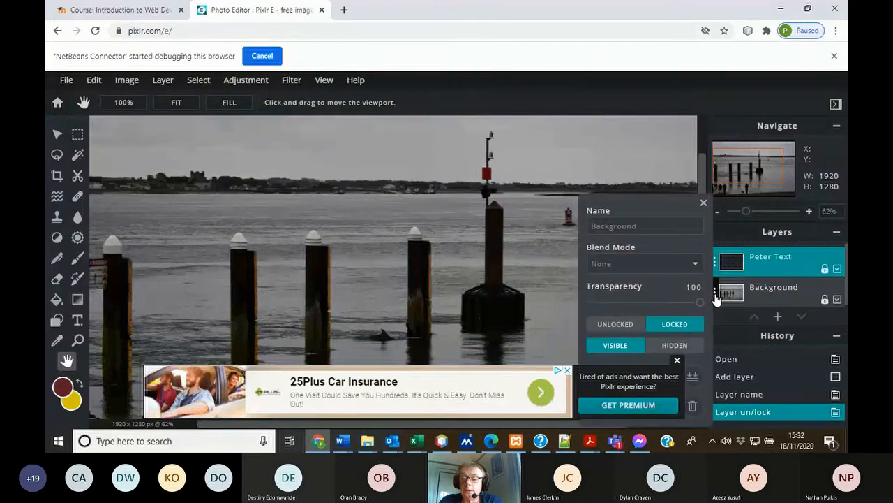
click(615, 324)
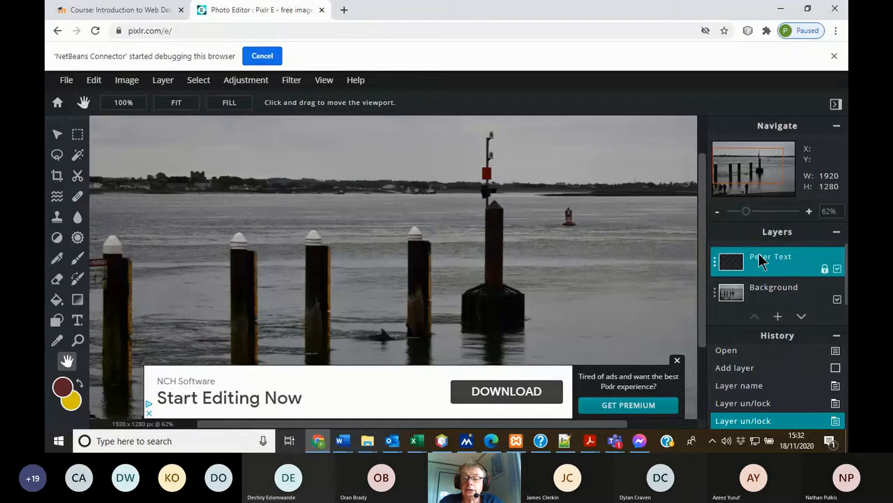
Add a new text layer over the photo whose wording is a first name followed by "'s Text"
click(77, 321)
click(134, 267)
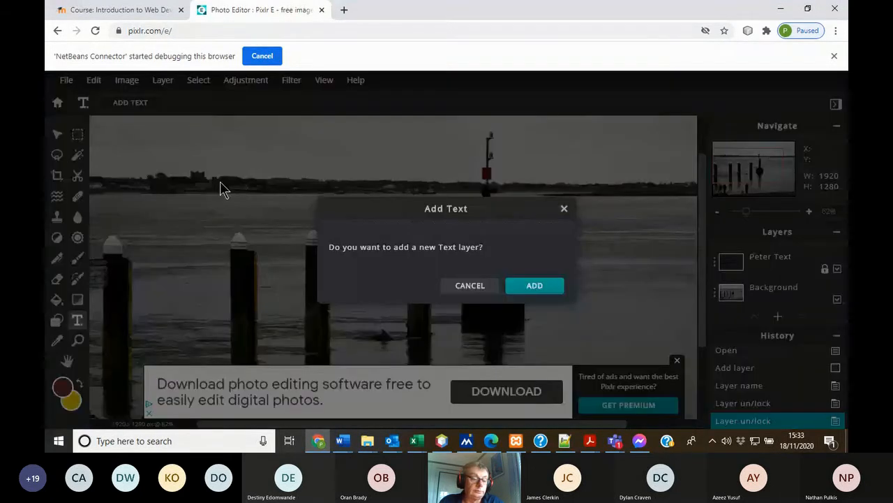
click(529, 288)
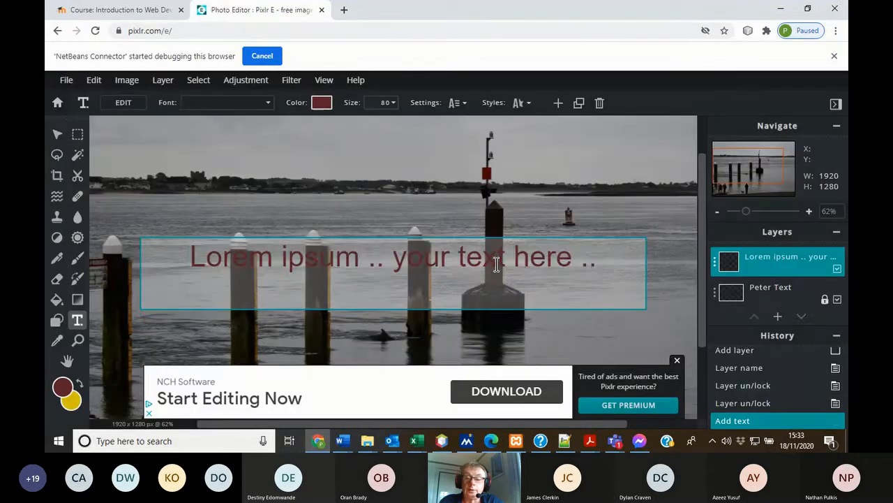
text(Peter)
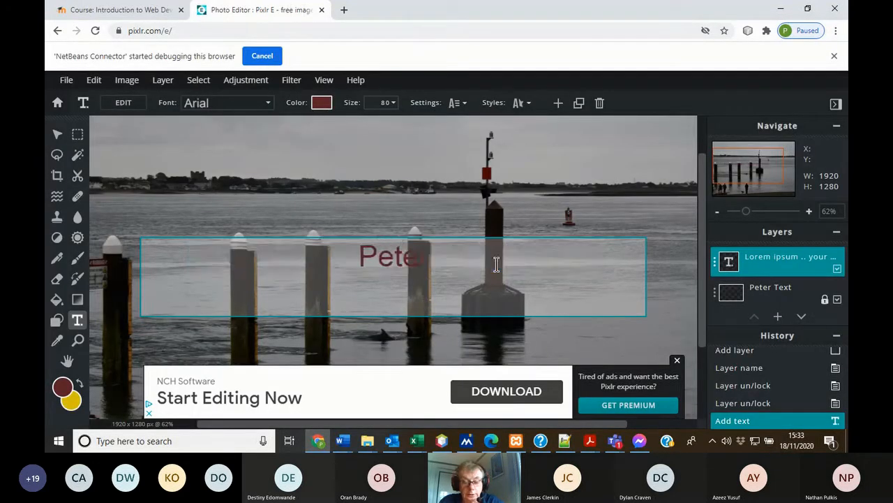
text('s Text)
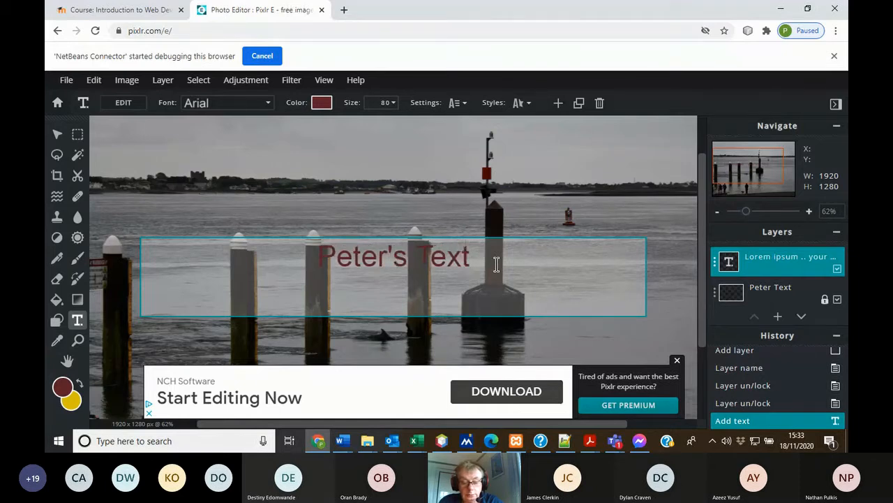
click(770, 273)
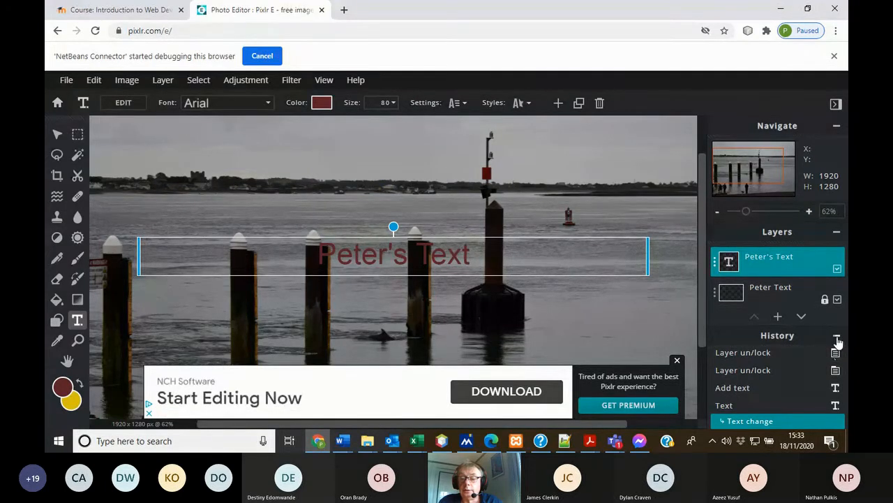
Collapse the history list and sketch freehand pen strokes across the photo on the locked layer above the Background
click(837, 335)
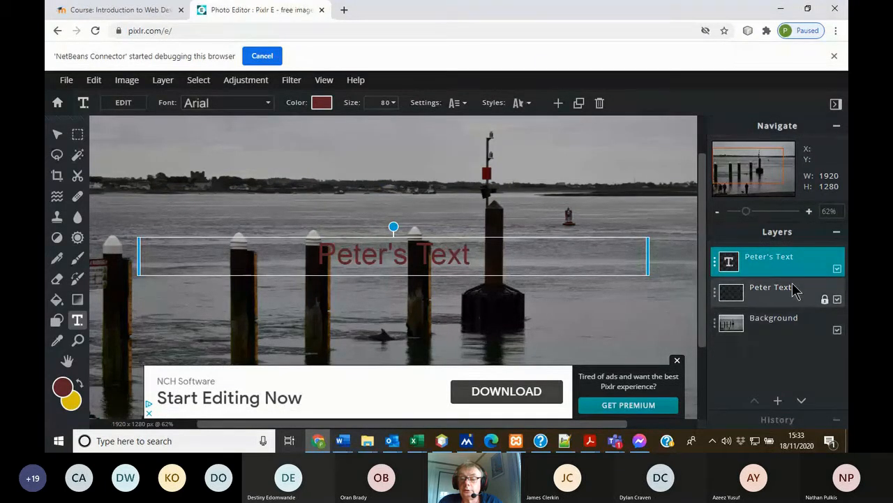
click(747, 292)
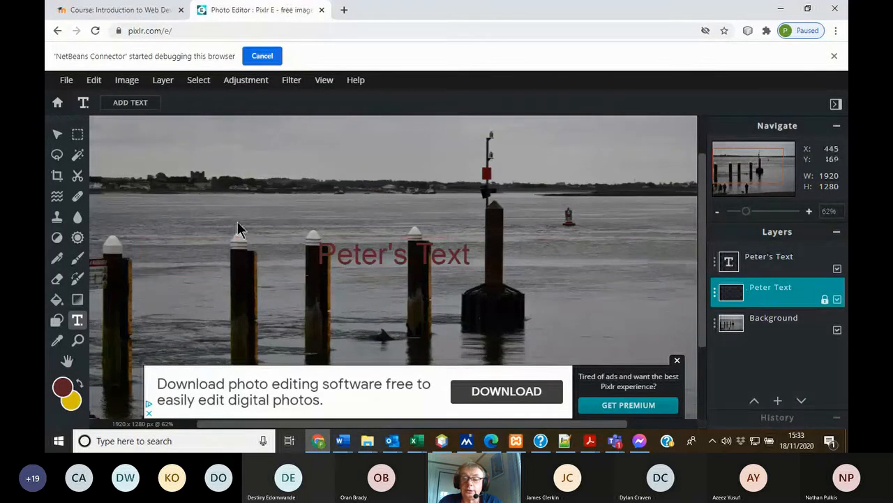
click(57, 258)
drag(141, 217, 220, 160)
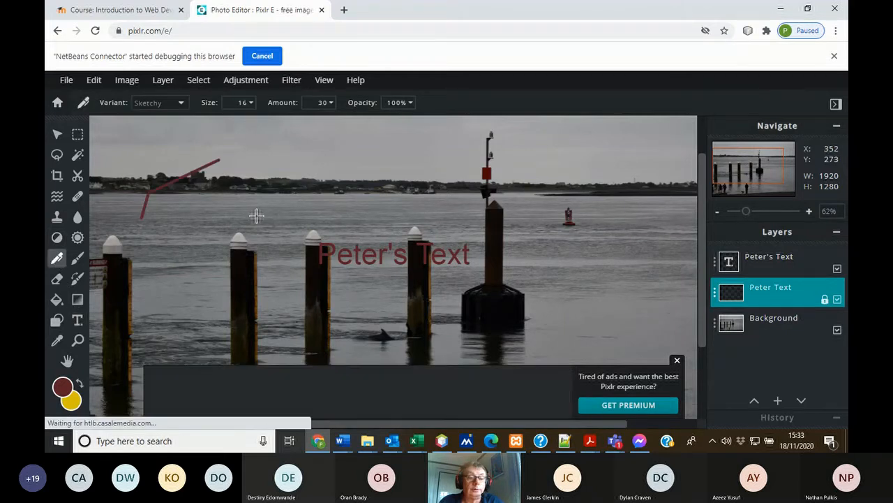
mouse_move(257, 216)
mouse_down()
mouse_move(434, 183)
mouse_move(482, 224)
mouse_move(504, 287)
mouse_move(633, 174)
mouse_move(652, 223)
mouse_move(293, 341)
mouse_move(232, 266)
mouse_move(308, 132)
mouse_up()
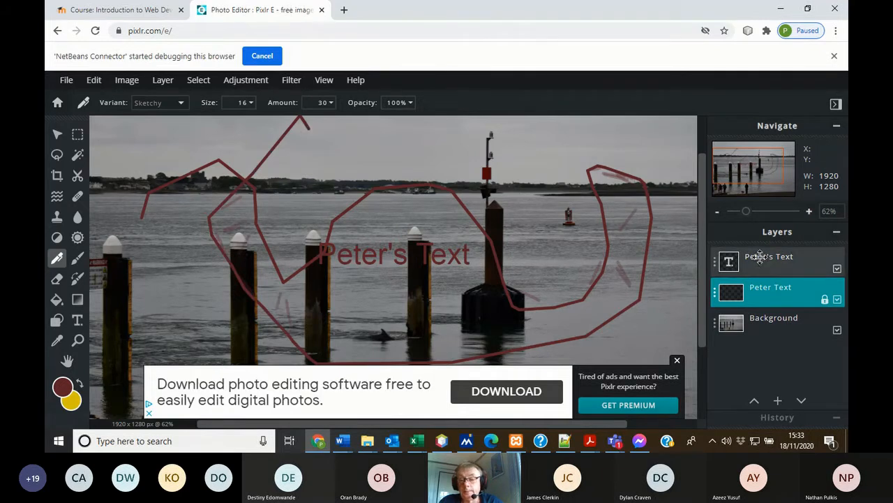
Activate the text layer with the Text tool and try to recolour its wording with the yellow #D8C00D
click(726, 263)
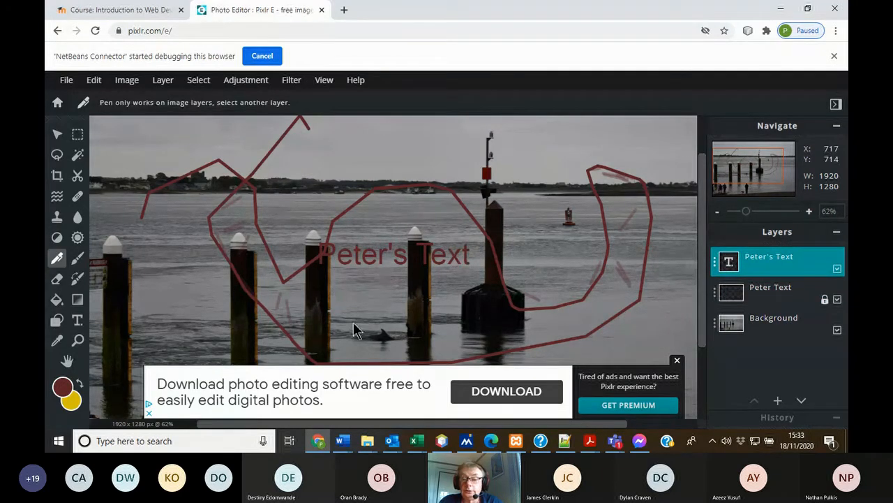
click(77, 320)
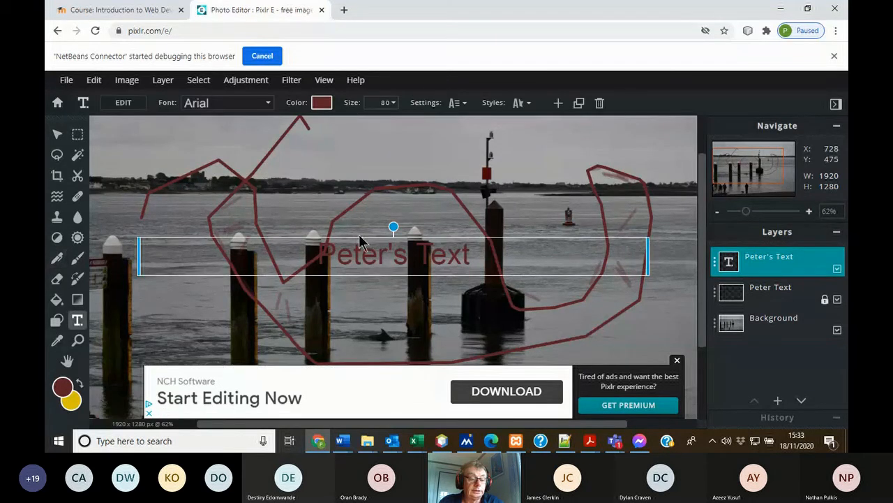
double_click(465, 254)
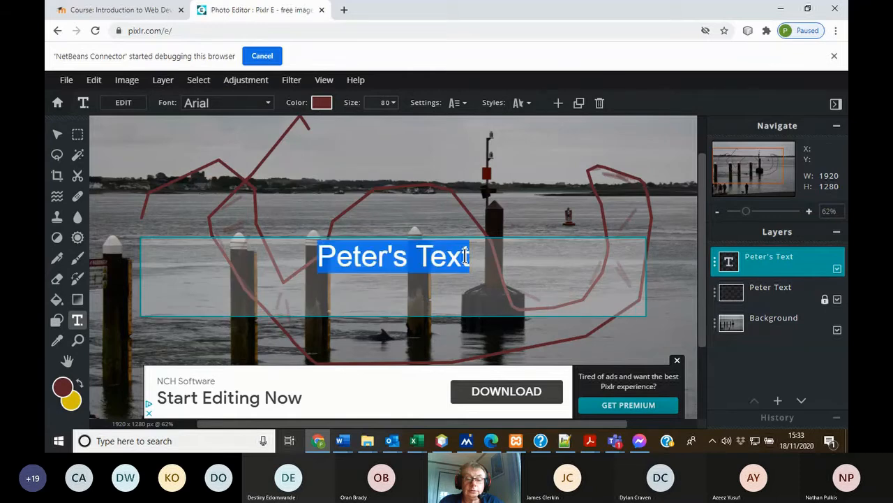
click(72, 403)
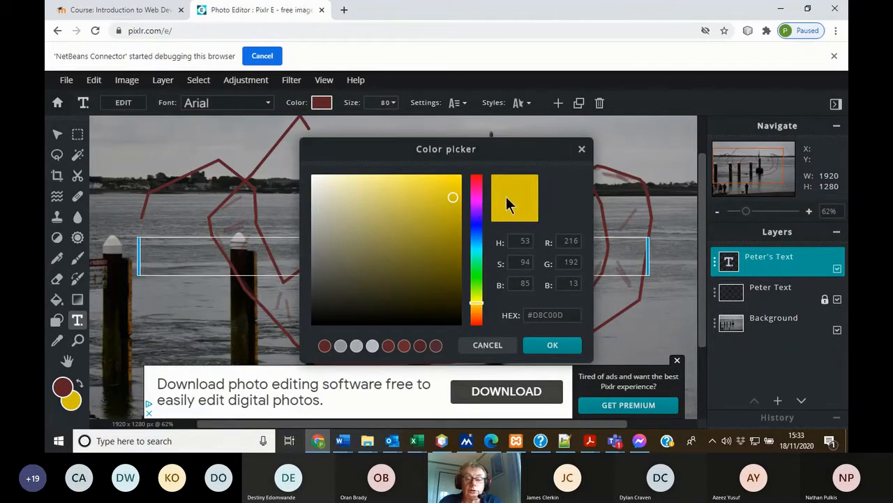
click(541, 342)
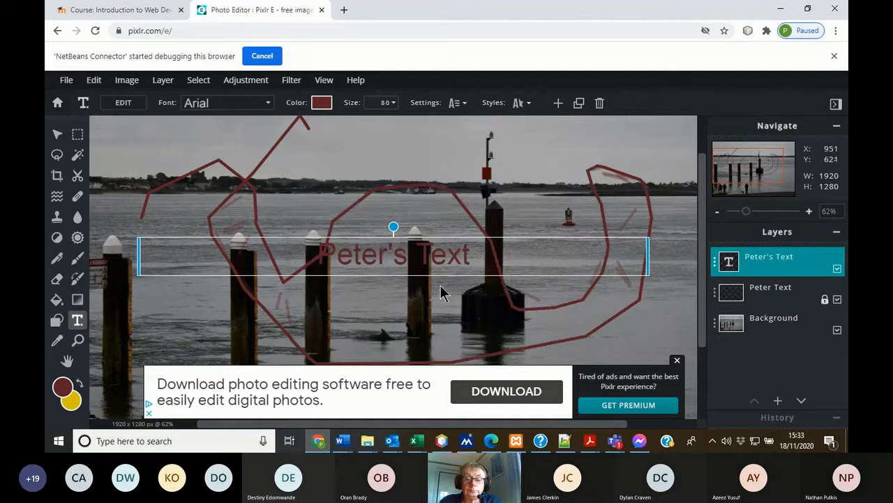
Select the whole wording of the text layer, set its colour to yellow #D1DB0C and deselect it
double_click(474, 254)
drag(473, 254, 316, 264)
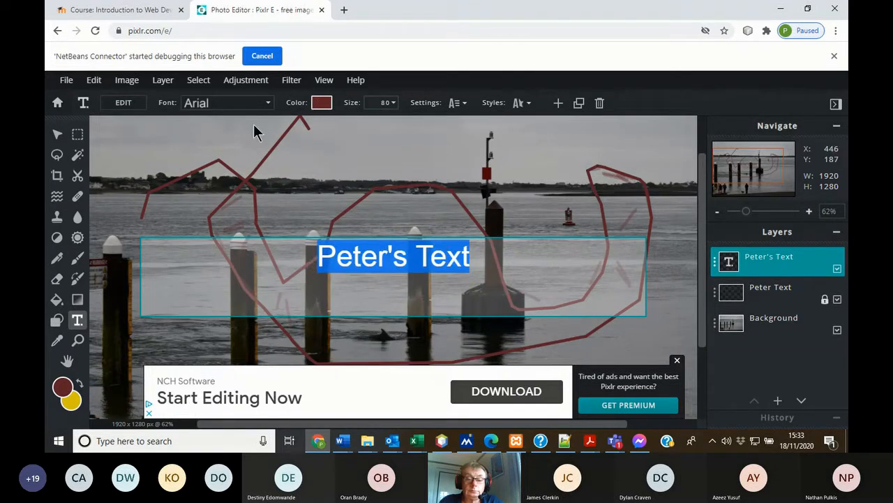
click(322, 102)
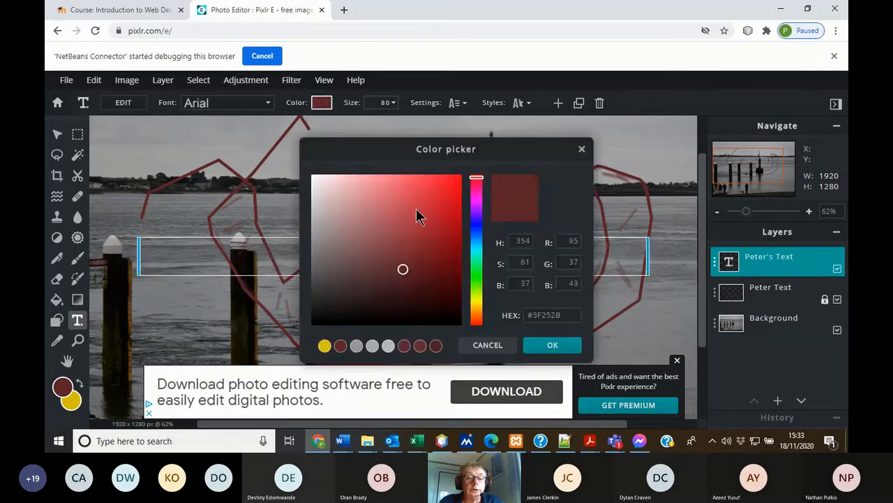
click(479, 298)
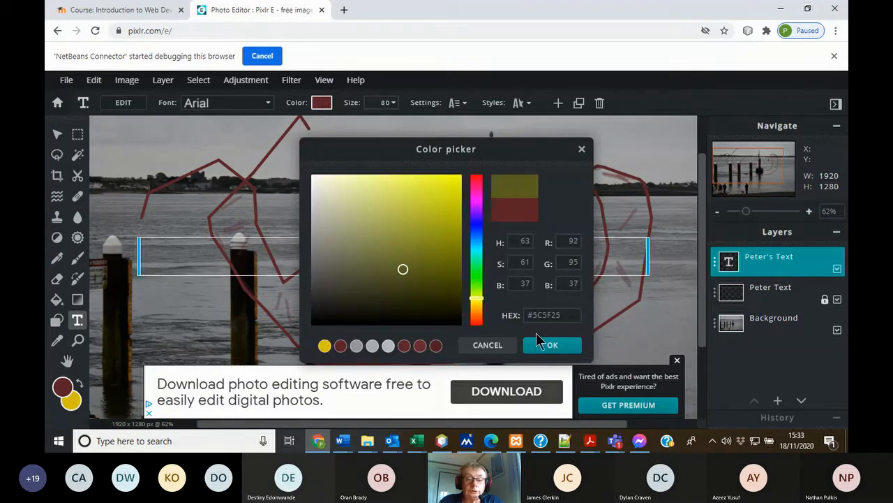
click(453, 195)
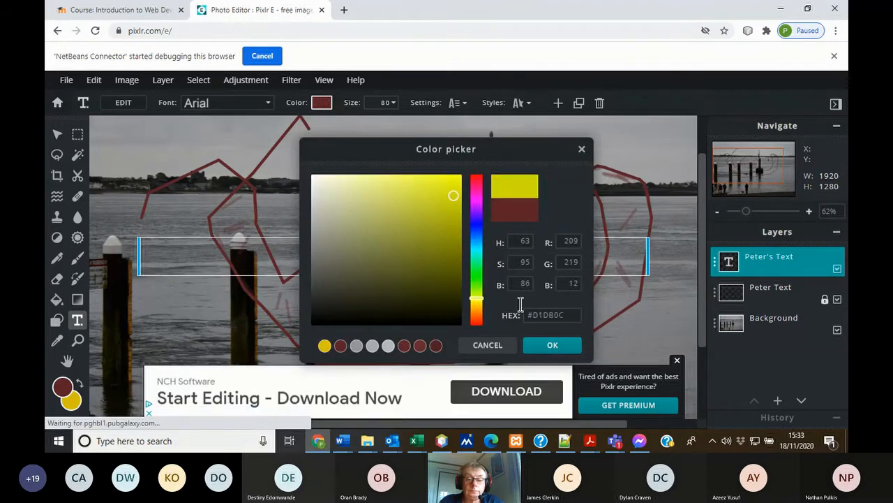
click(552, 346)
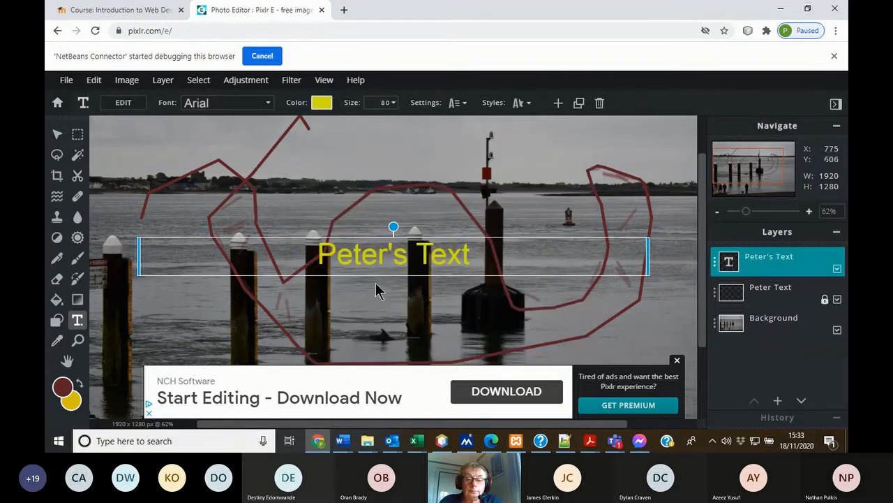
click(572, 174)
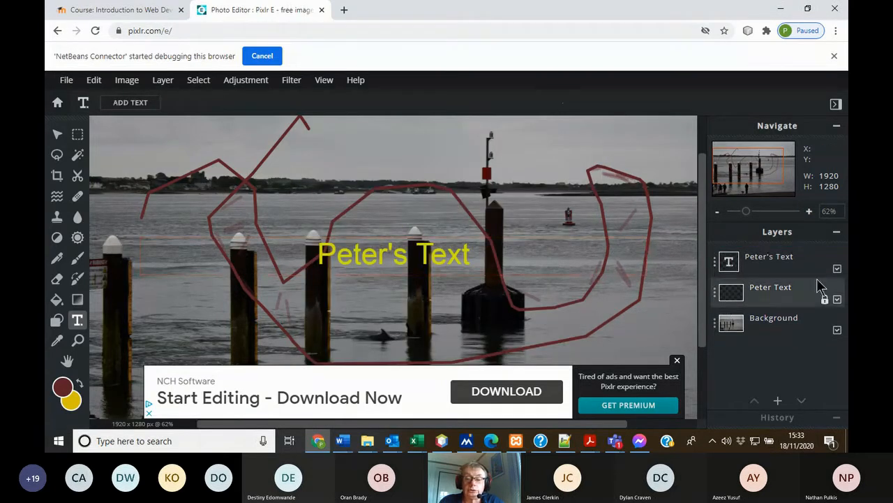
Hide and show the text layer twice, followed by the locked pen-stroke layer and the Background once each
click(838, 270)
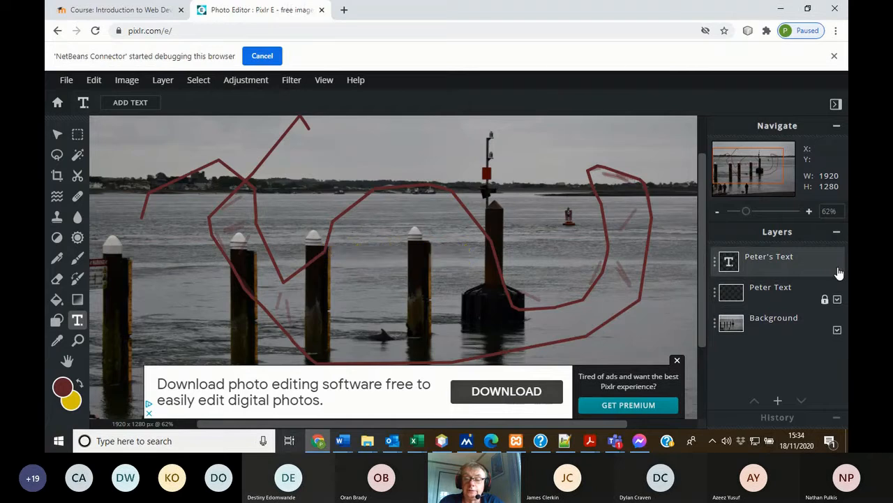
click(838, 270)
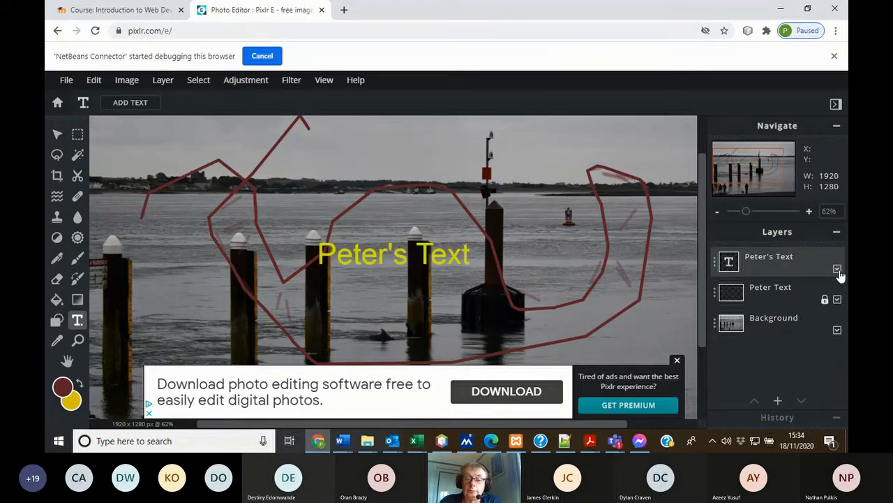
click(838, 270)
click(837, 270)
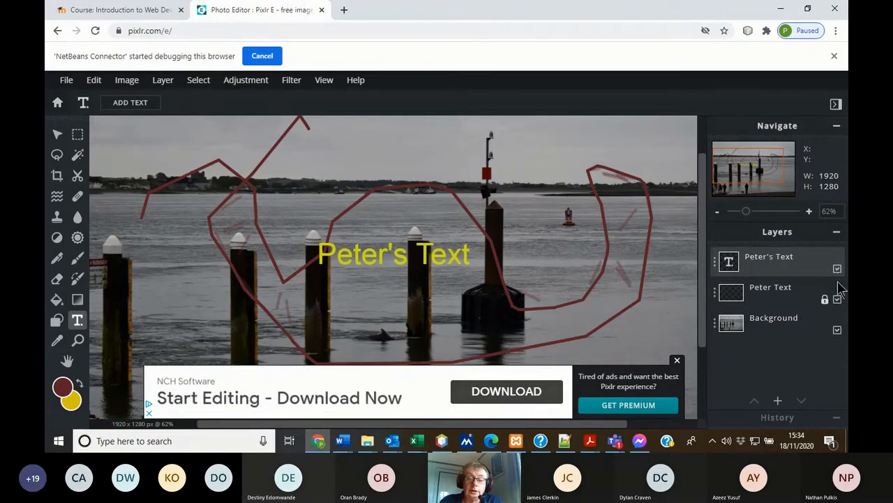
click(837, 301)
click(837, 301)
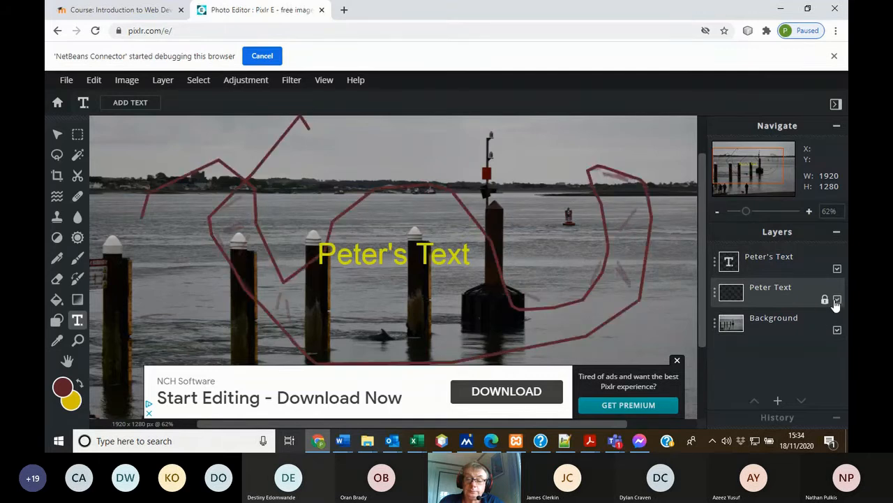
click(837, 332)
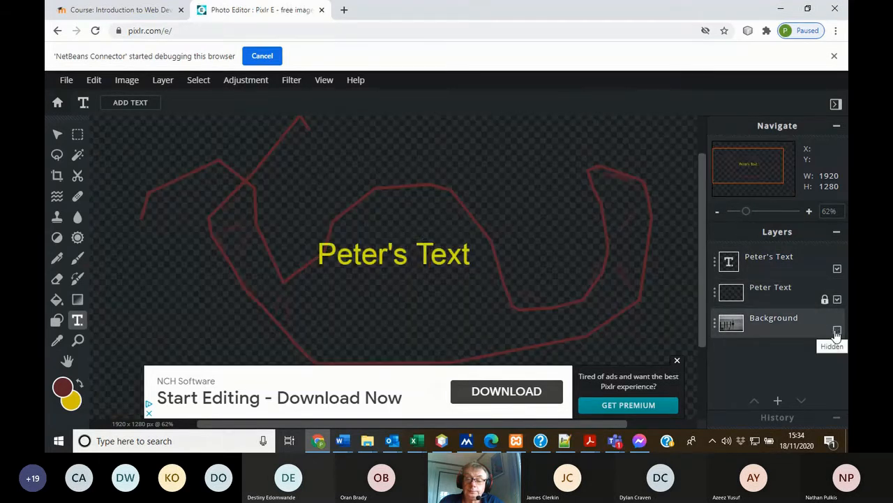
click(837, 332)
Hide both the pen-stroke layer and the text layer so only the Background remains, and show both again
click(838, 299)
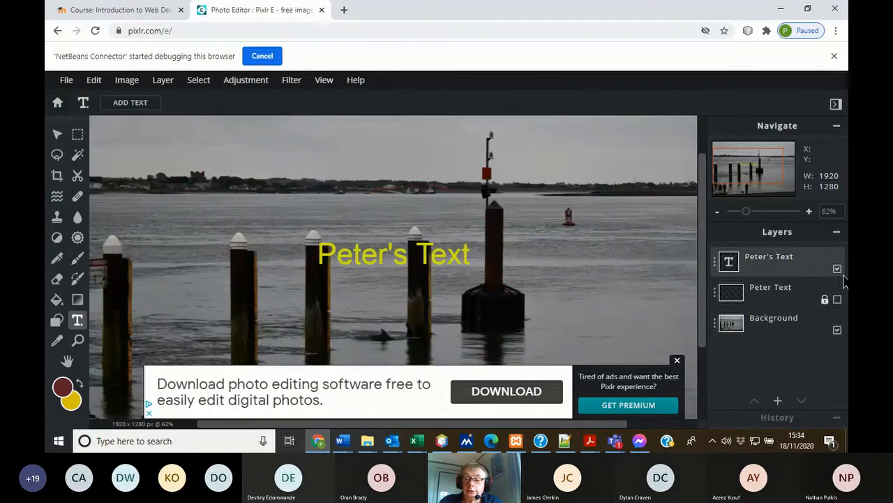
click(838, 268)
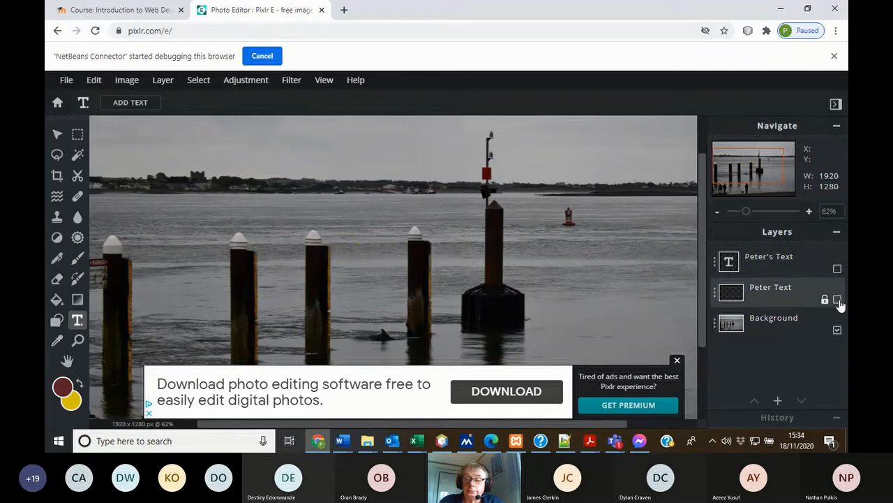
click(837, 299)
click(838, 268)
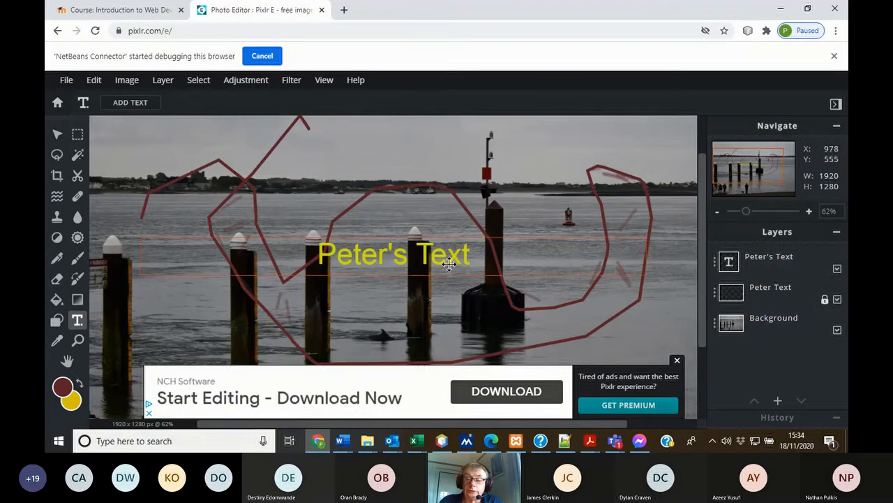
Move the yellow text up into the sky above the shoreline and deselect it
drag(417, 256, 420, 151)
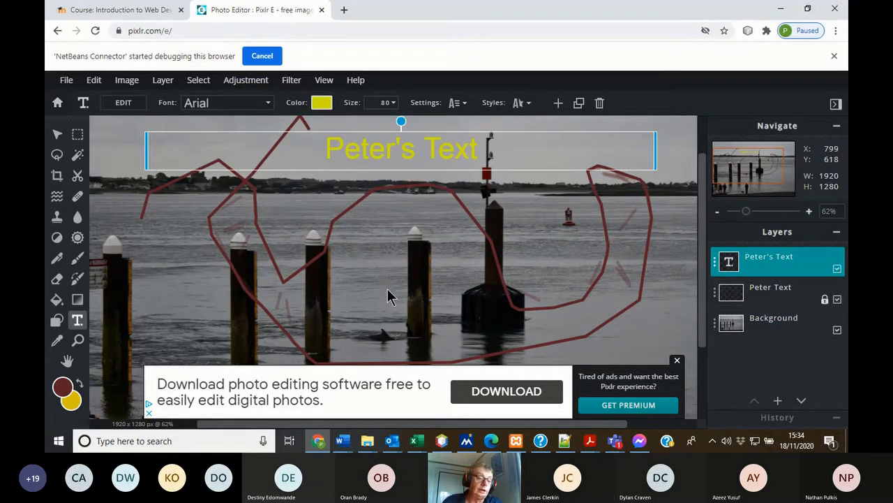
click(493, 281)
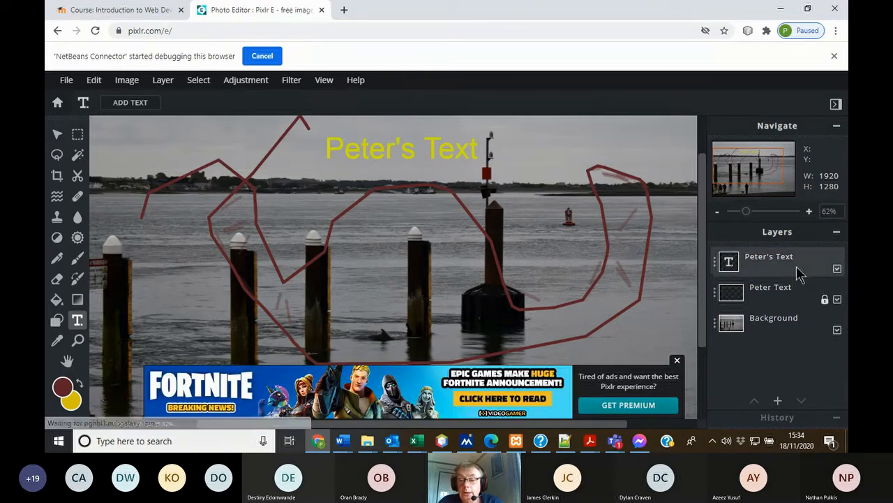
Close the advert covering the layer options, and delete the text layer and the locked pen-stroke layer, keeping the Background
click(715, 261)
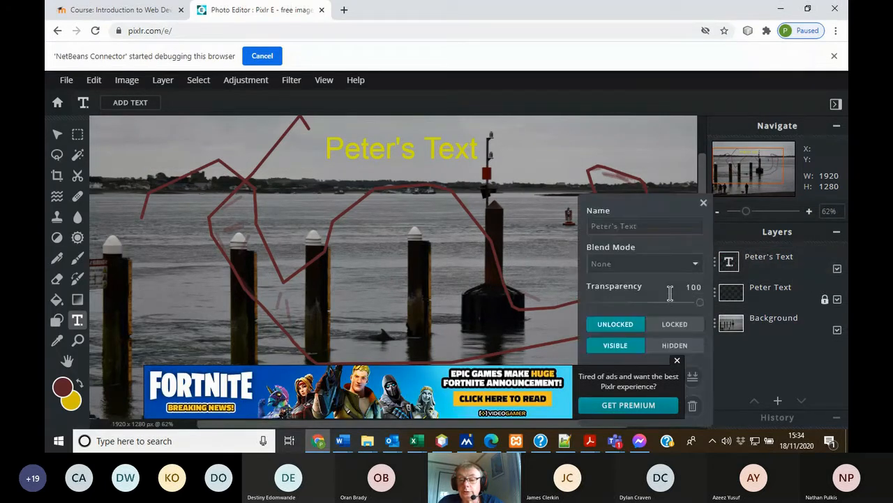
click(677, 361)
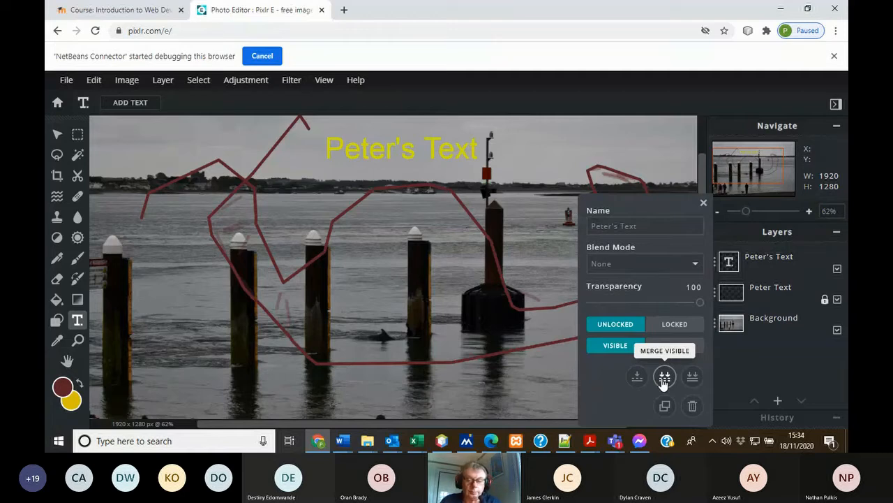
click(692, 405)
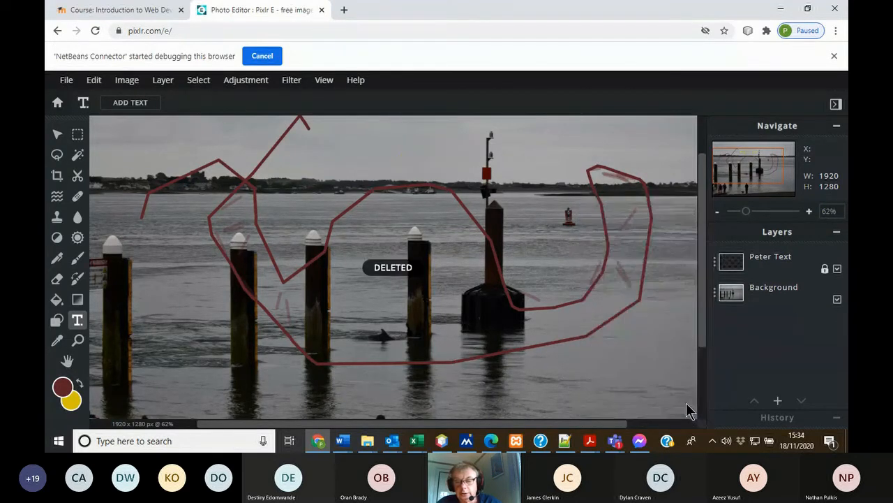
click(715, 266)
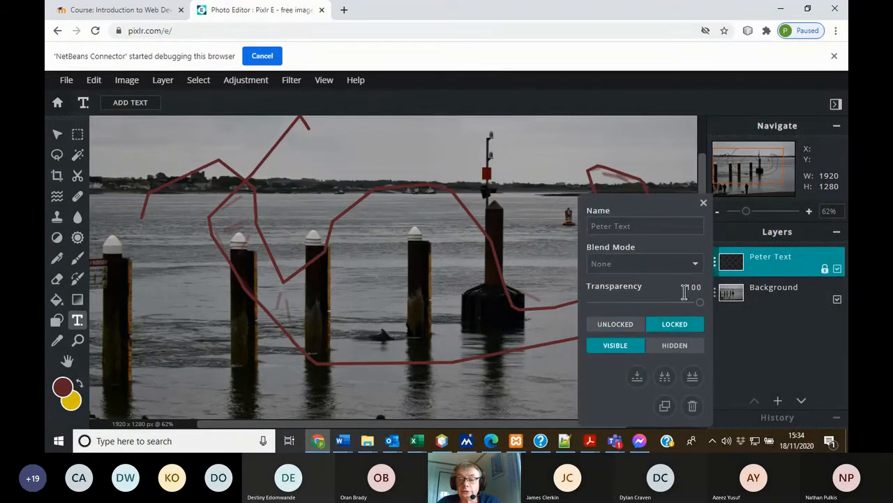
click(689, 407)
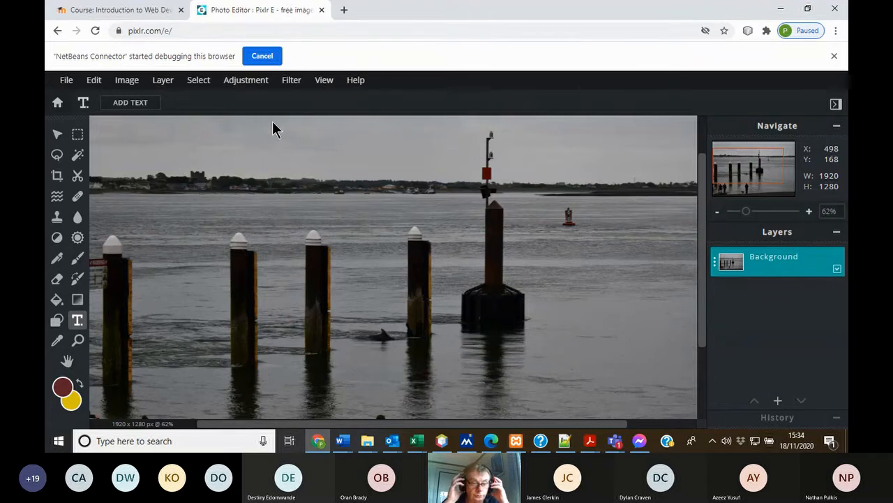
Flatten the image into a single layer
click(164, 80)
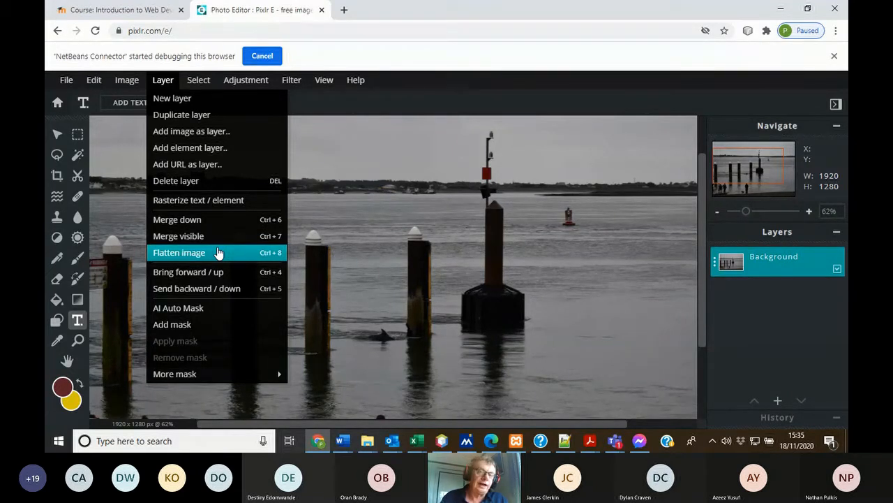
click(219, 253)
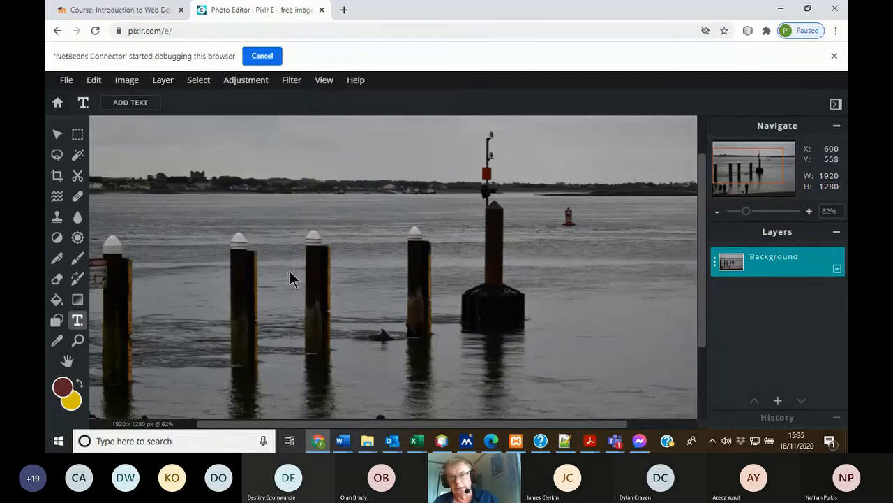
click(113, 83)
click(154, 84)
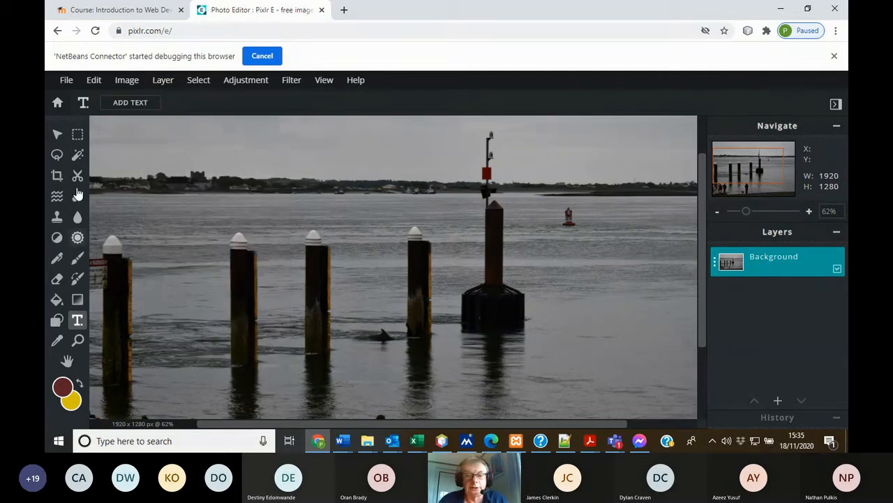
Add a text layer with the presenter's first name in the possessive followed by "Text"
click(120, 104)
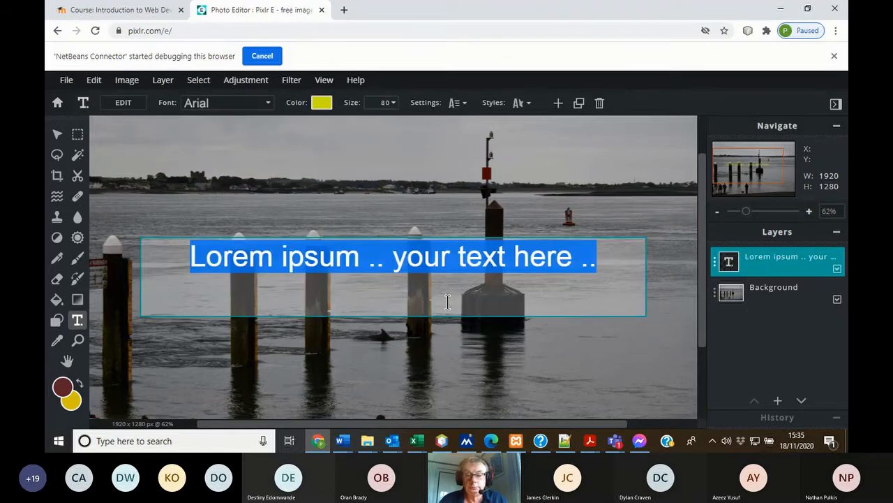
text(Peter's Text)
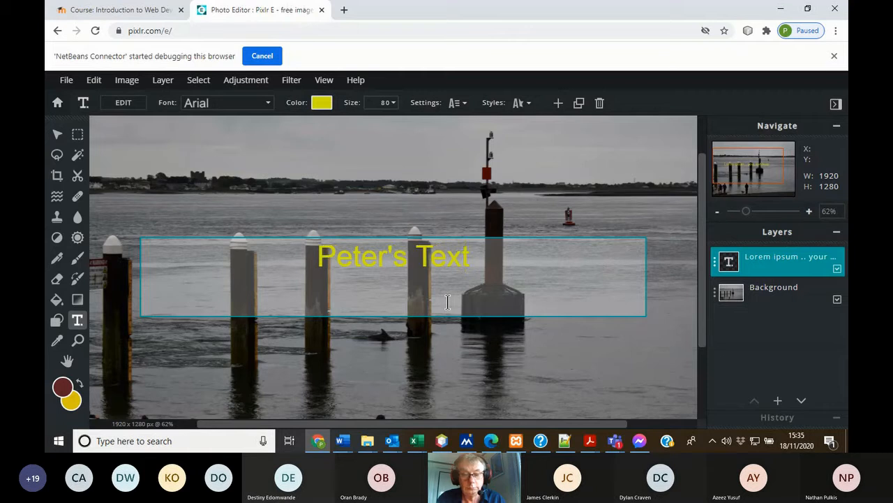
click(538, 350)
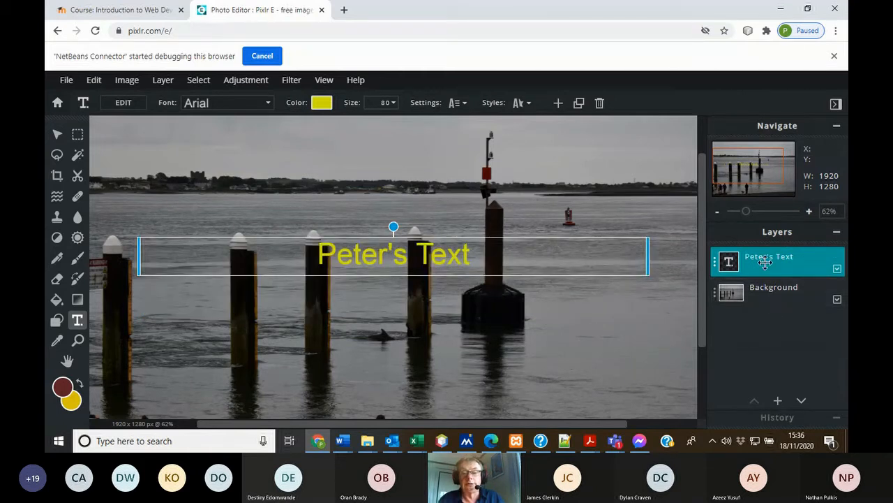
Move the text layer beneath the Background and back above it, and delete the text layer
drag(765, 256, 768, 289)
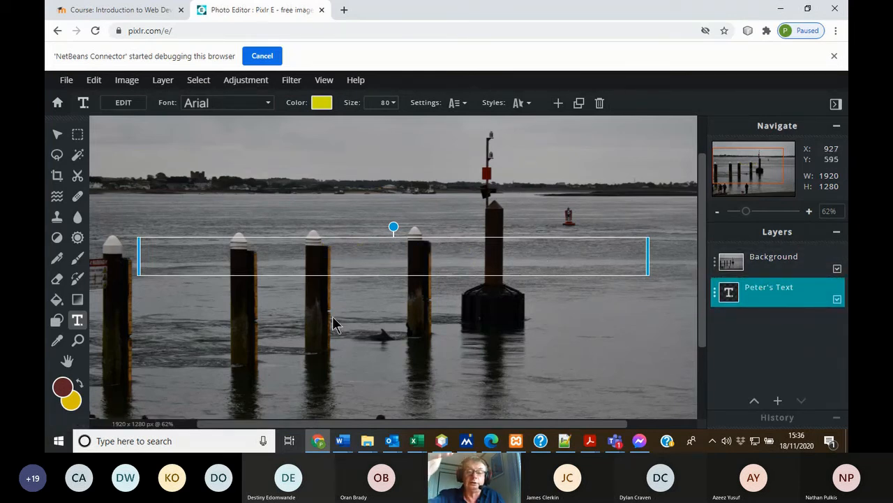
drag(757, 299, 757, 260)
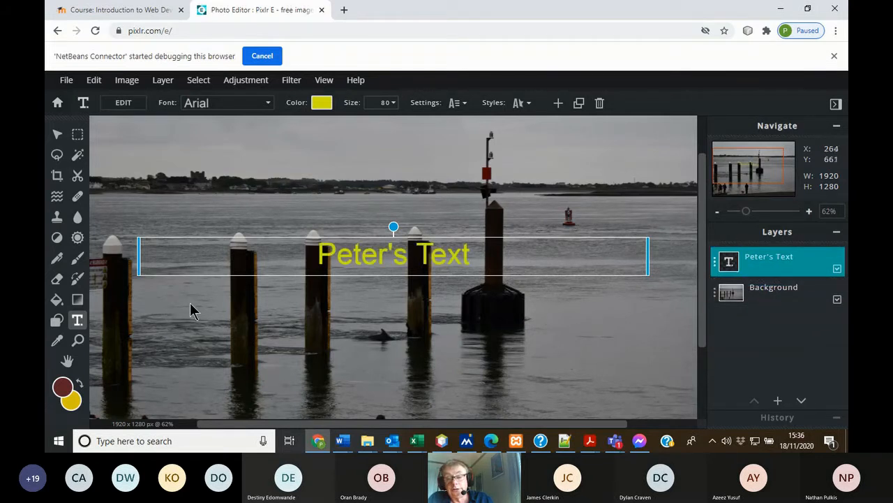
mouse_move(780, 259)
mouse_down()
mouse_move(782, 287)
mouse_move(777, 260)
mouse_up()
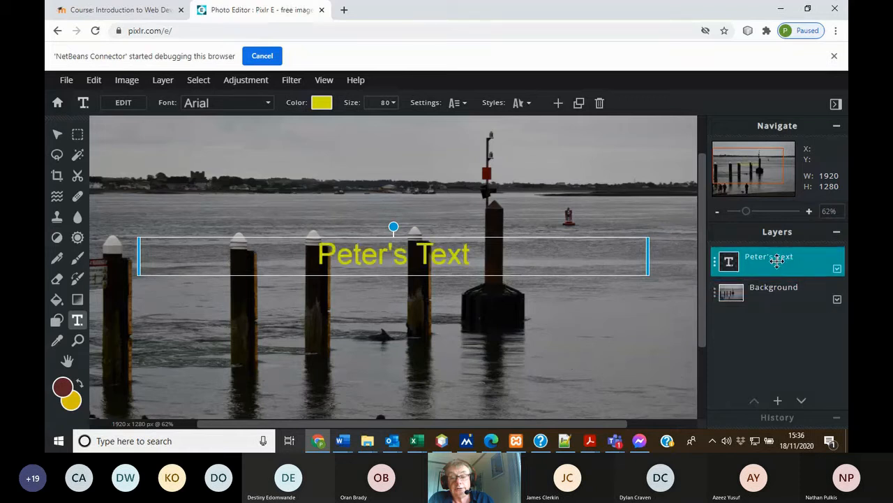
click(716, 263)
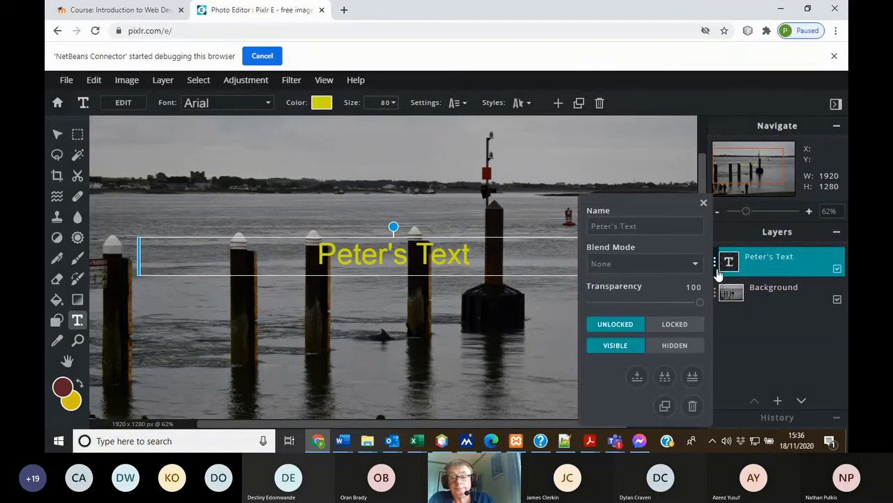
click(693, 406)
Try Brightness & contrast on the Background at brightness -60 with contrast -4, followed by brightness -6 with contrast 22
click(130, 85)
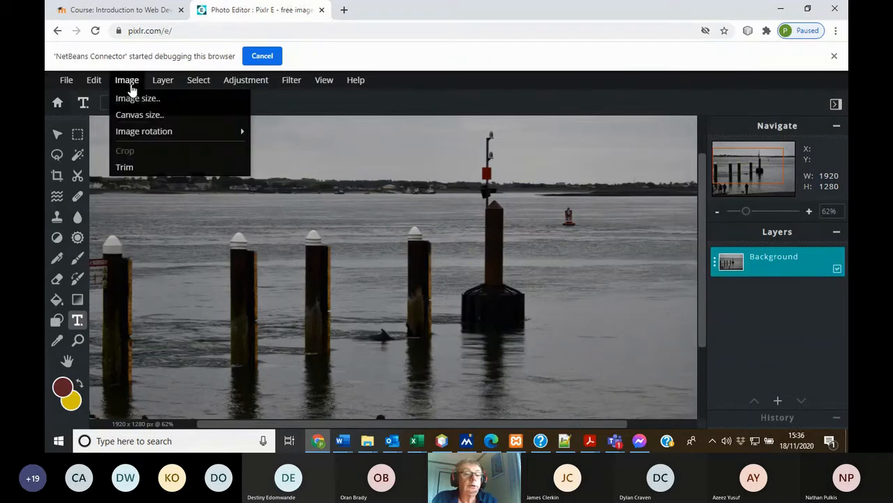
click(161, 83)
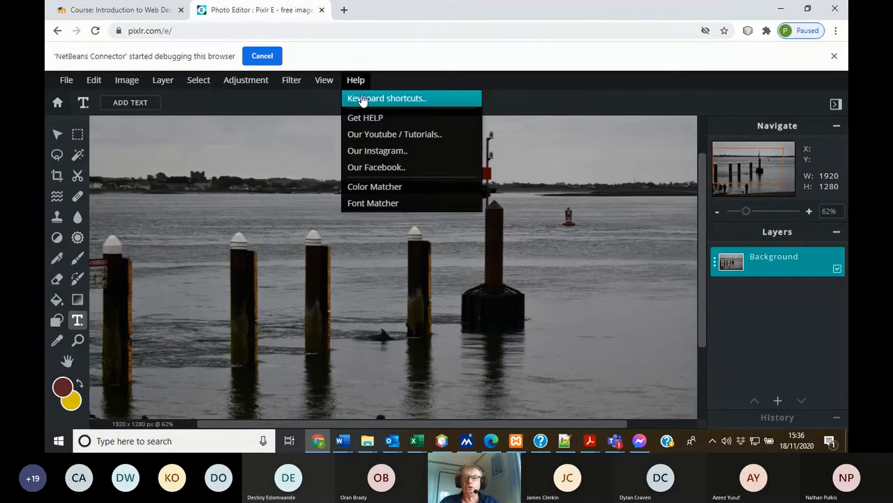
mouse_move(198, 87)
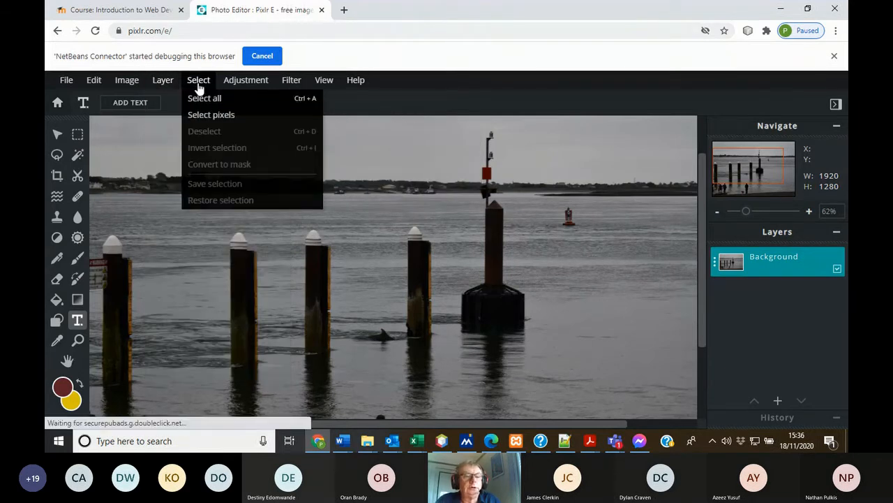
mouse_move(256, 87)
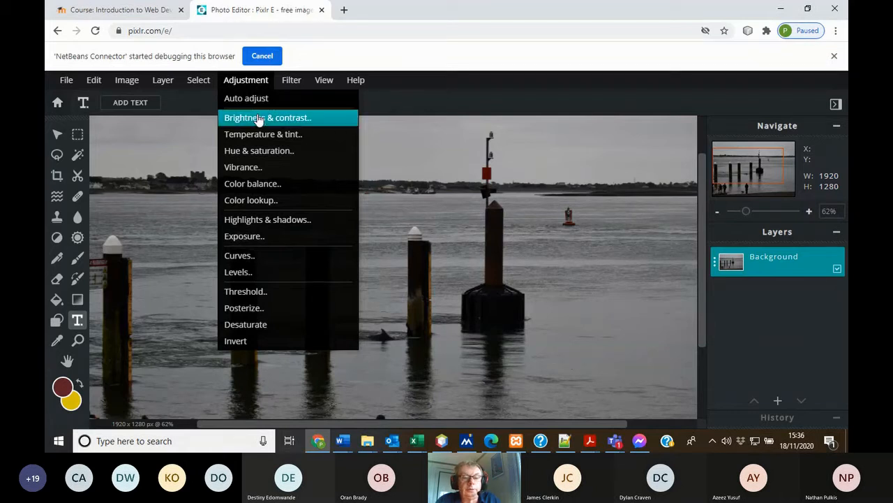
click(258, 119)
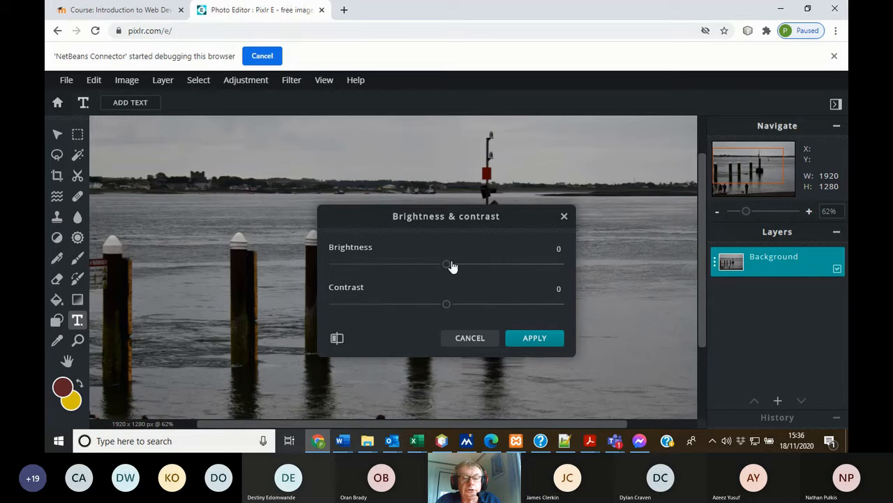
drag(447, 265, 378, 264)
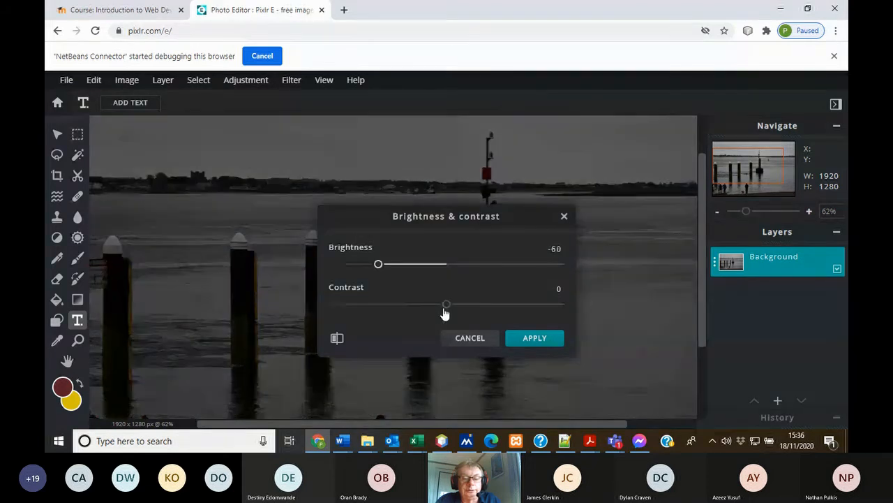
mouse_move(446, 306)
mouse_down()
mouse_move(534, 304)
mouse_move(442, 304)
mouse_up()
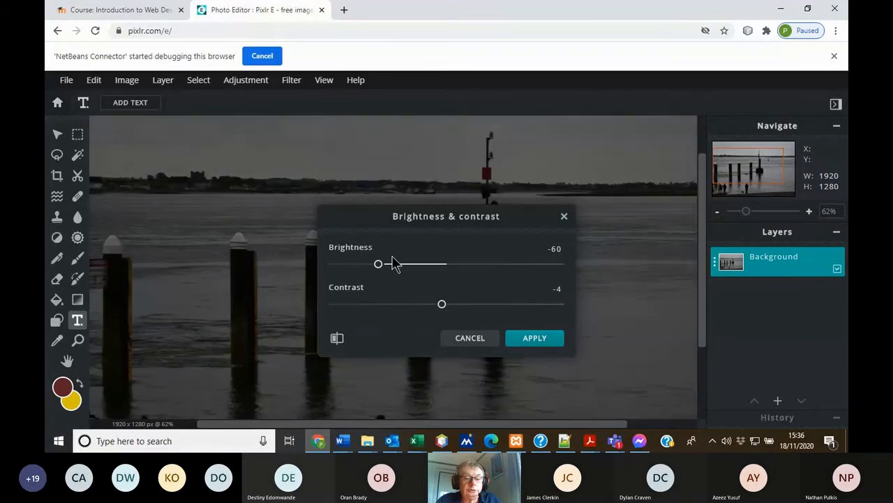
drag(378, 266, 439, 264)
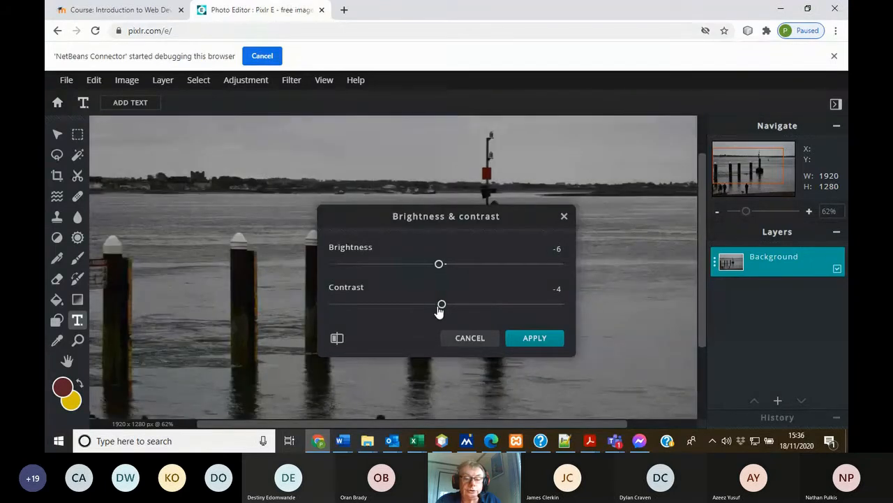
drag(439, 308, 473, 308)
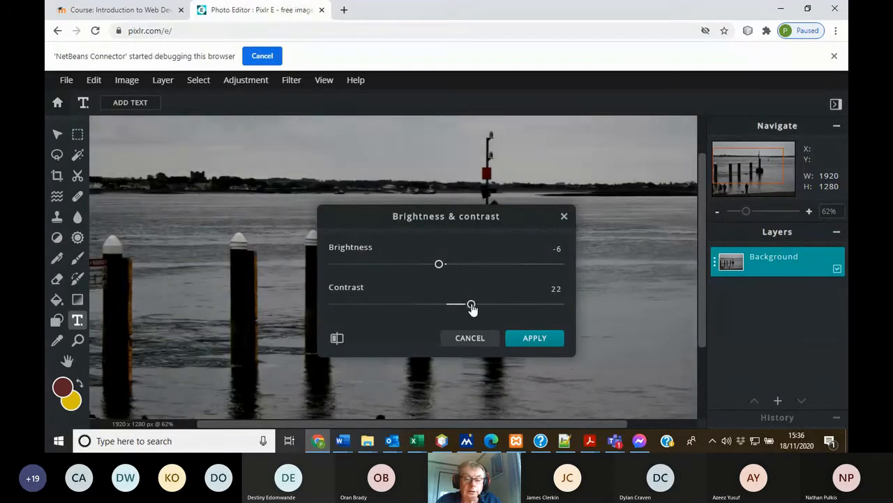
Compare the brightness and contrast preview with the original several times, and cancel the adjustment
click(338, 340)
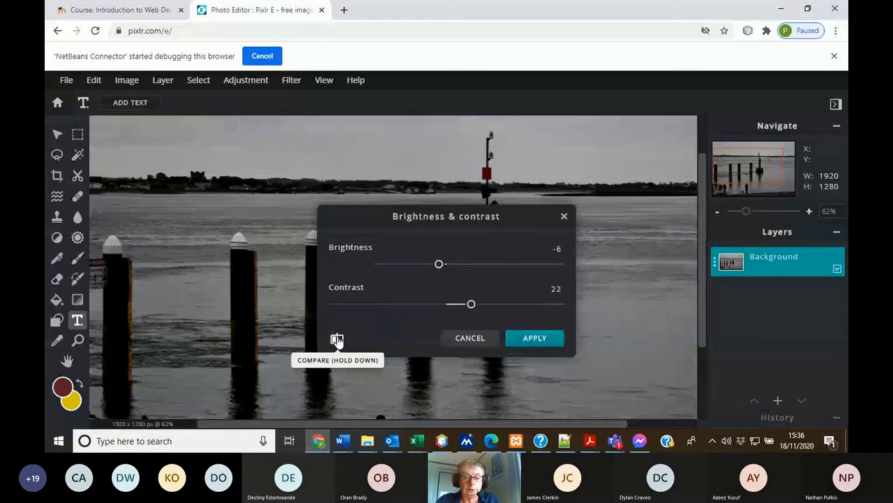
click(338, 340)
click(337, 340)
click(337, 340)
click(337, 340)
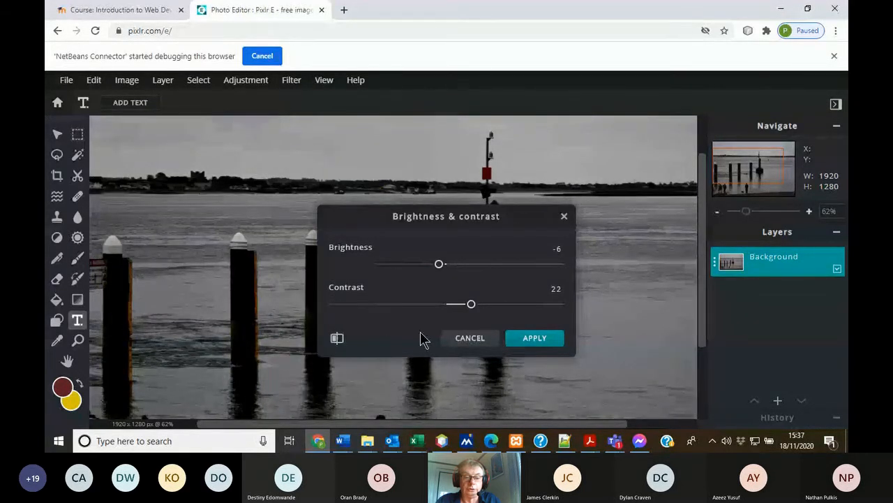
click(475, 339)
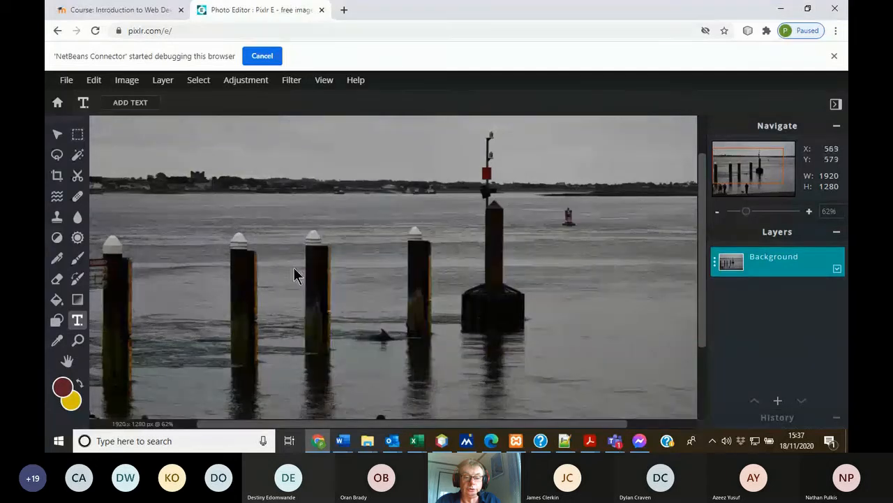
Preview the Temperature & tint adjustment with temperature 15 and tint 3, and cancel it
click(237, 88)
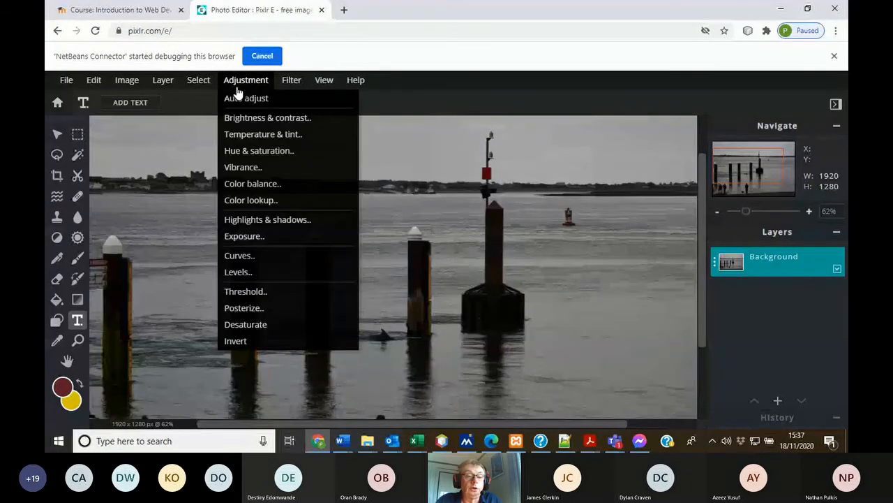
click(238, 134)
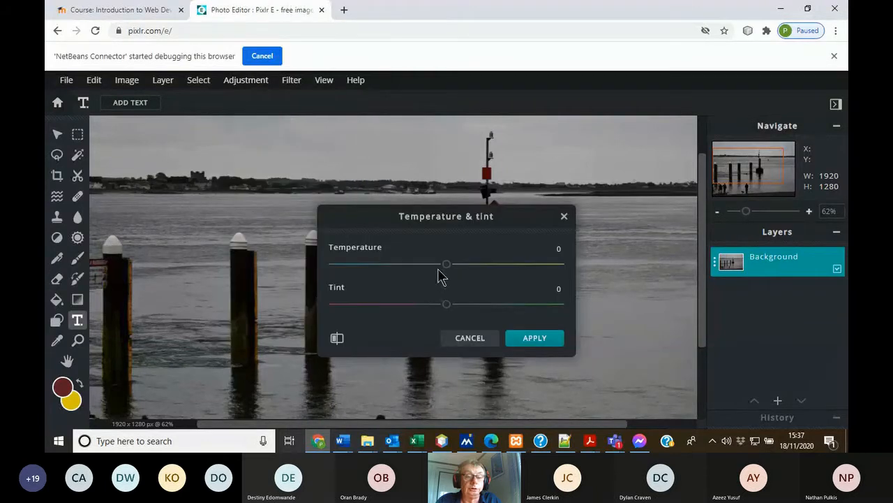
mouse_move(450, 270)
mouse_down()
mouse_move(556, 269)
mouse_move(361, 266)
mouse_move(413, 277)
mouse_move(464, 269)
mouse_up()
mouse_move(447, 304)
mouse_down()
mouse_move(535, 305)
mouse_move(358, 305)
mouse_move(503, 303)
mouse_move(452, 306)
mouse_up()
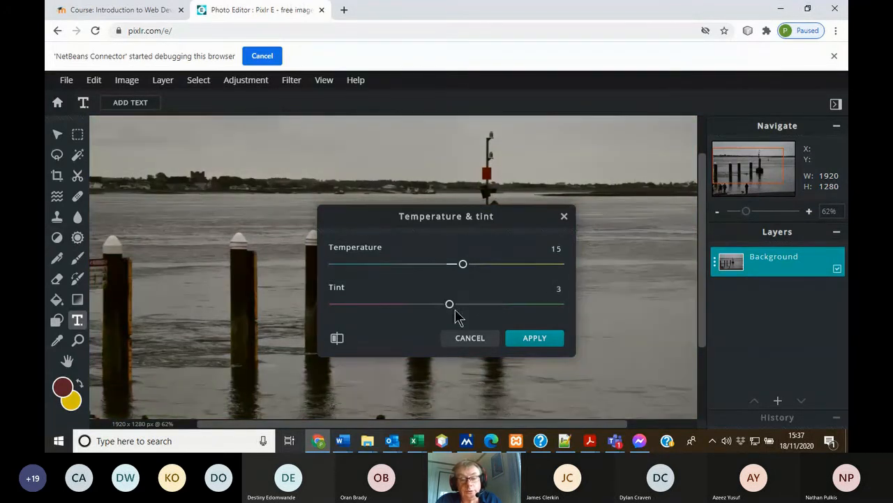
click(469, 337)
Preview the Hue & saturation adjustment with hue 137, saturation 78 and lightness -3, and cancel it
click(244, 81)
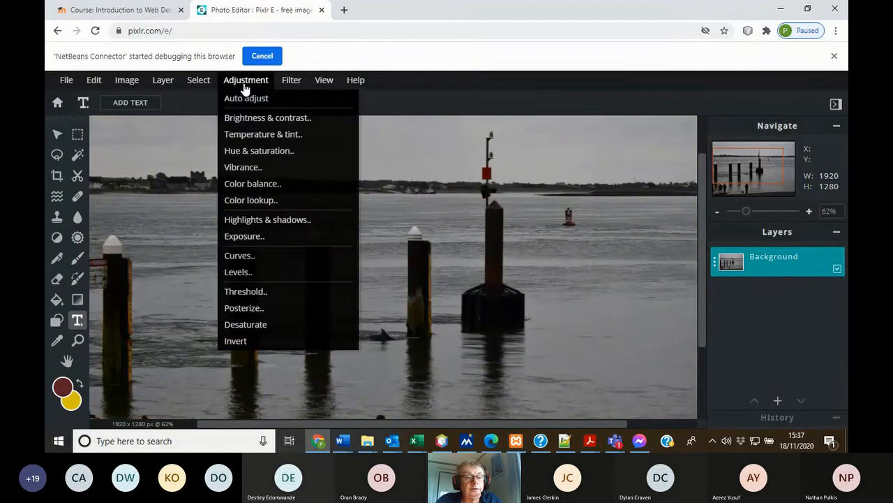
click(279, 150)
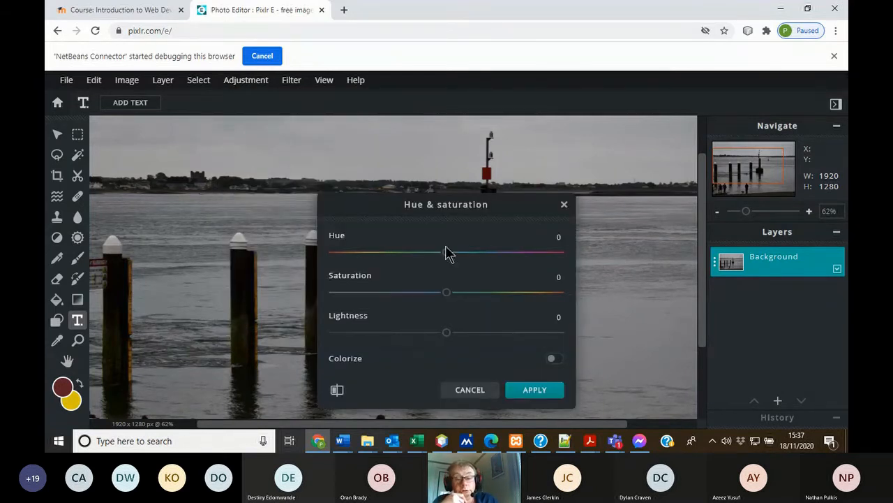
drag(446, 252, 532, 252)
drag(448, 295, 535, 296)
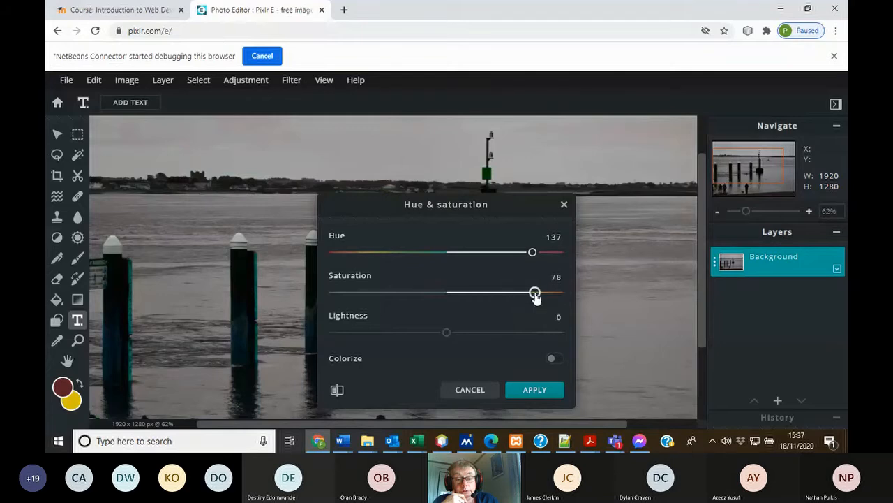
mouse_move(446, 333)
mouse_down()
mouse_move(371, 332)
mouse_move(443, 332)
mouse_up()
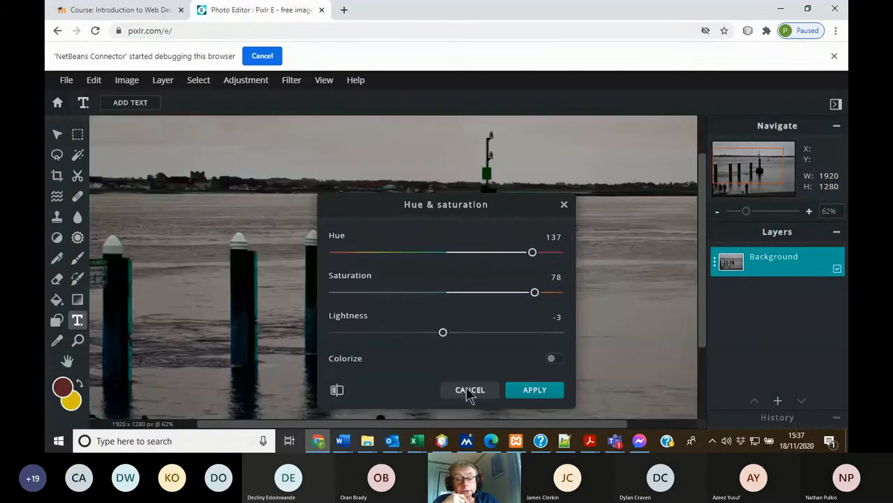
click(469, 391)
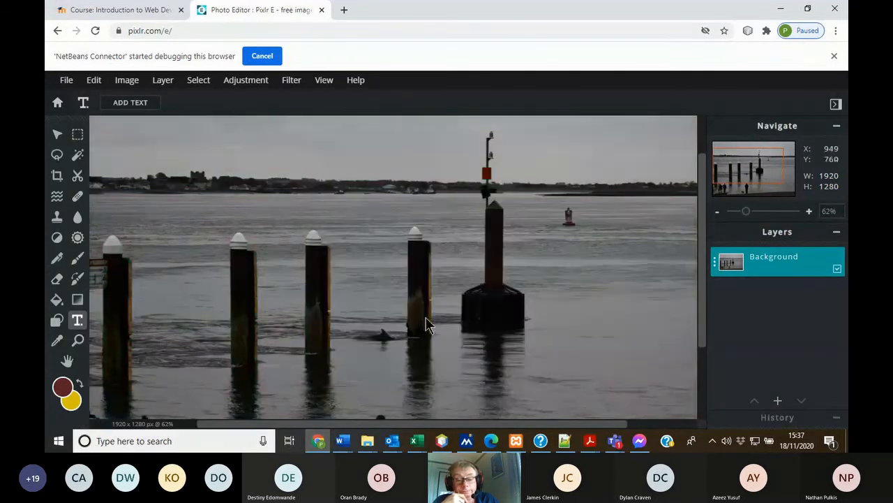
Preview the Vibrance adjustment at an amount of 15 and at a much stronger amount, and cancel it
click(245, 81)
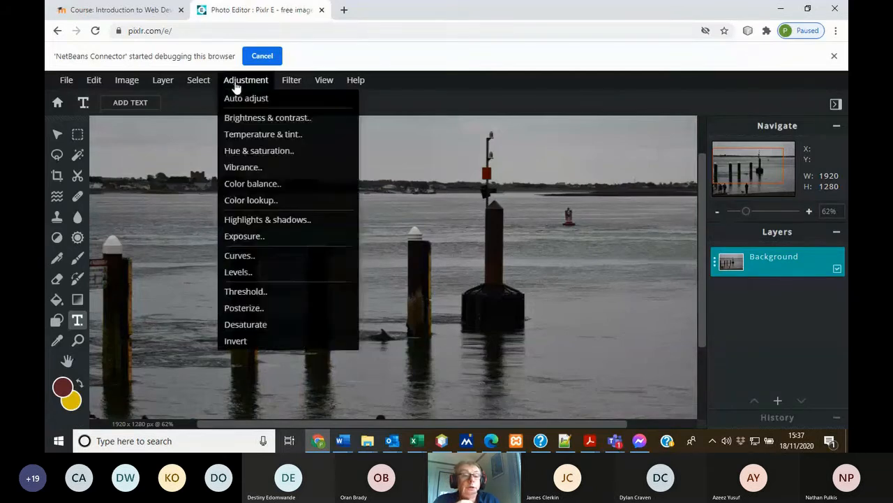
click(255, 173)
drag(446, 271, 474, 274)
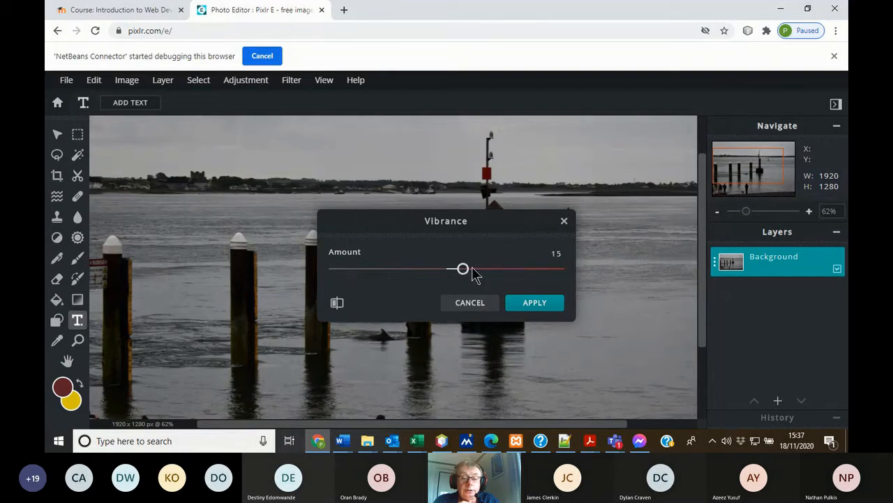
drag(472, 274, 564, 268)
click(467, 302)
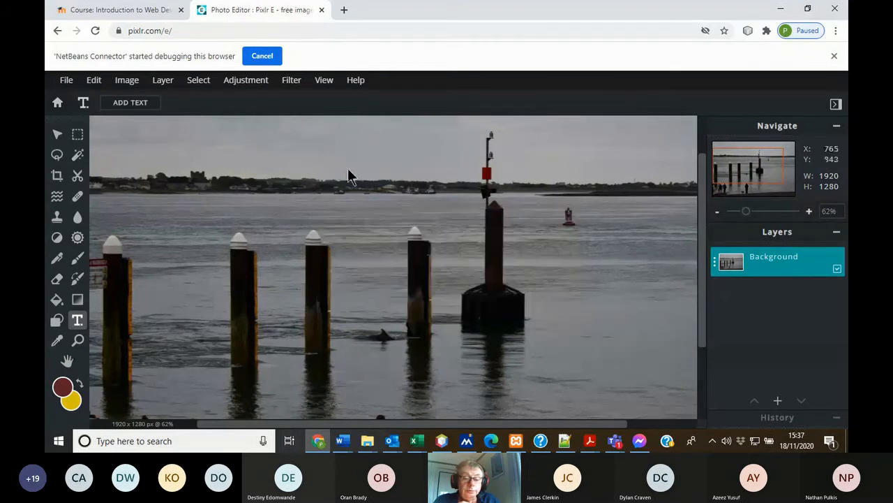
Preview the Gaussian blur filter on the harbour photo at an amount of 60, and cancel it
click(256, 83)
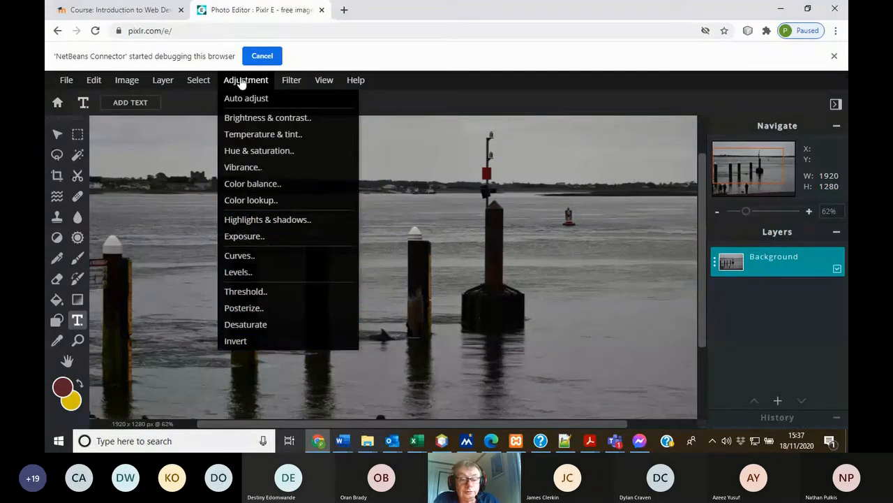
mouse_move(292, 80)
mouse_move(308, 120)
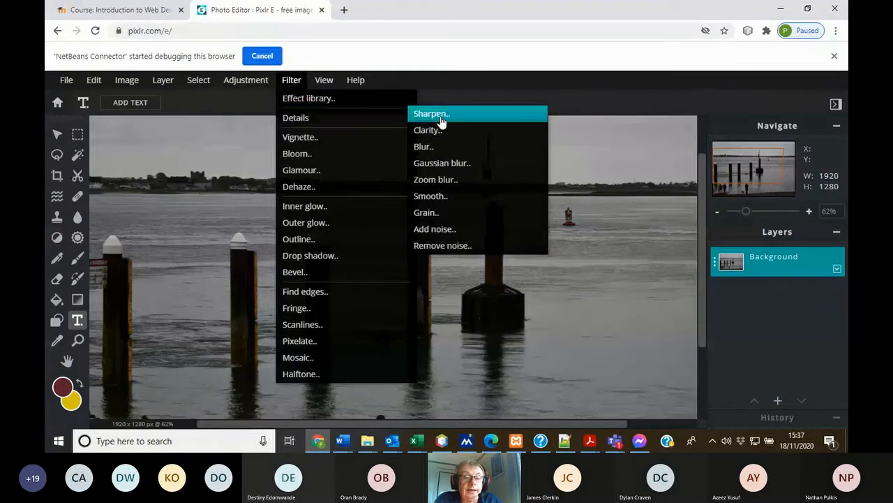
click(440, 164)
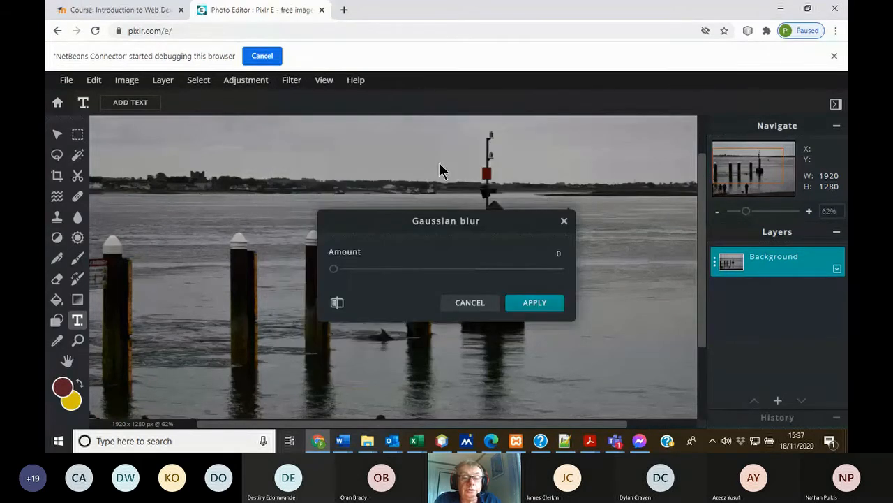
drag(336, 271, 469, 269)
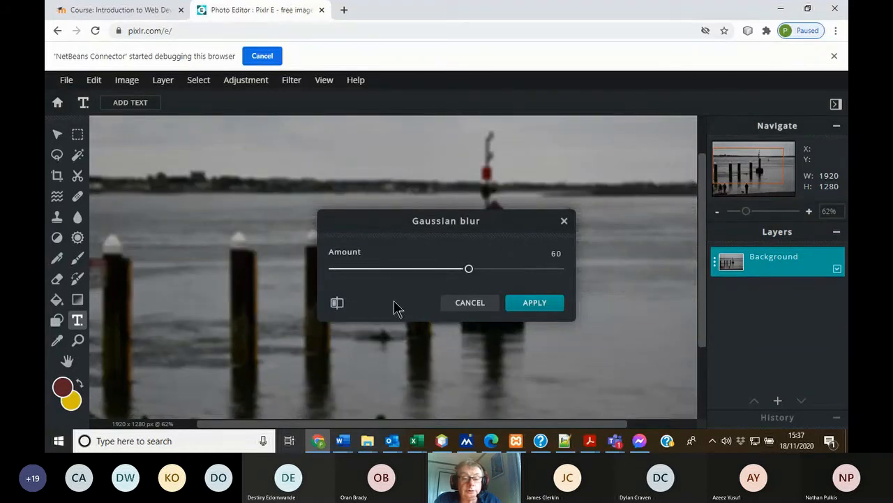
click(462, 304)
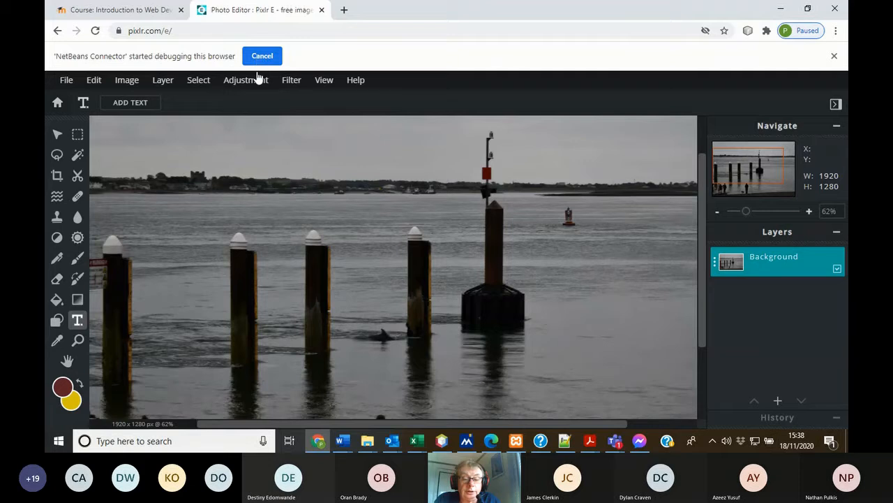
Preview the Bloom filter at an amount of 70, and cancel it
click(258, 79)
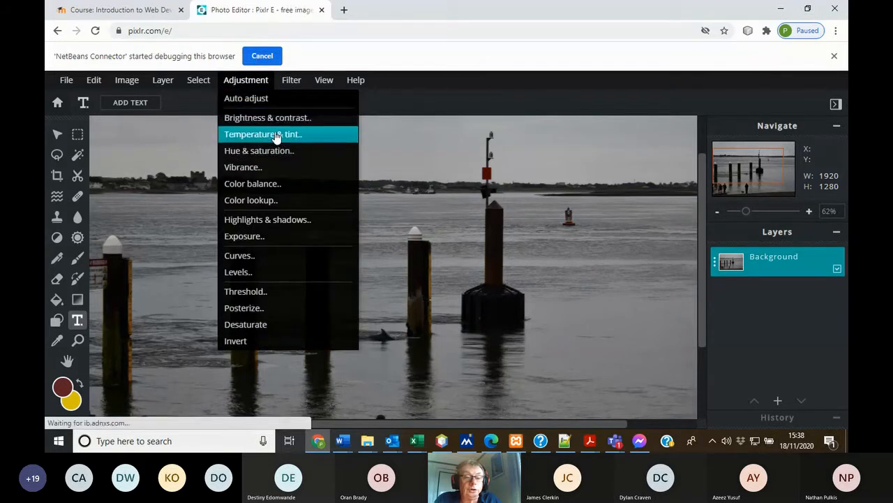
click(292, 81)
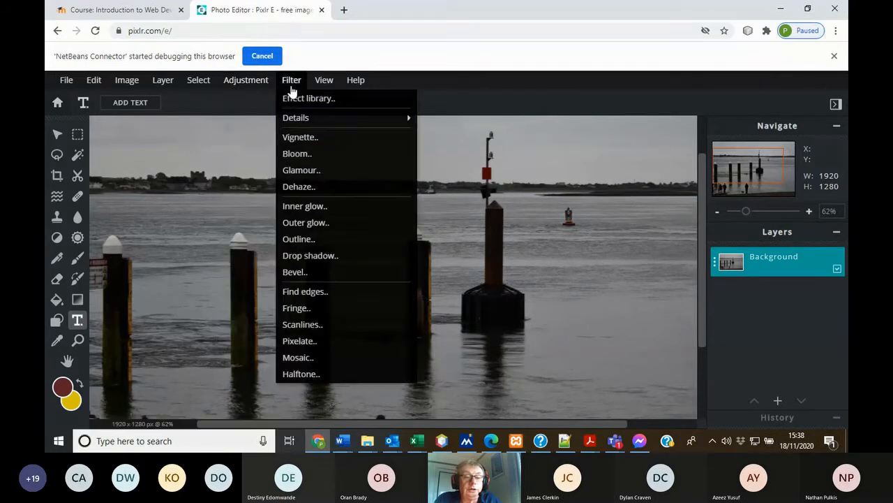
click(306, 153)
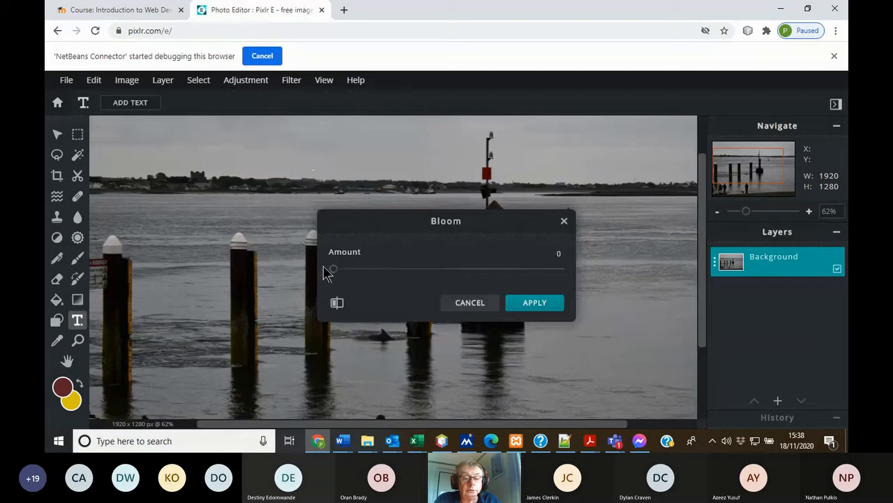
drag(336, 271, 450, 268)
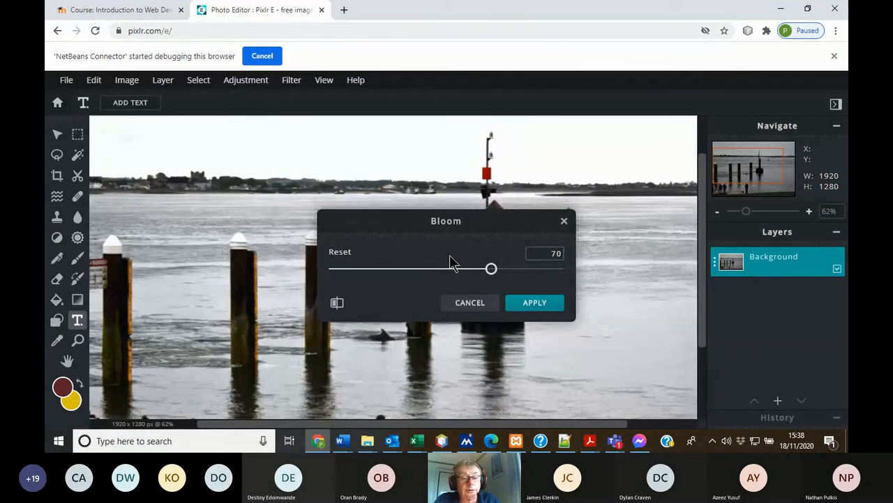
click(470, 303)
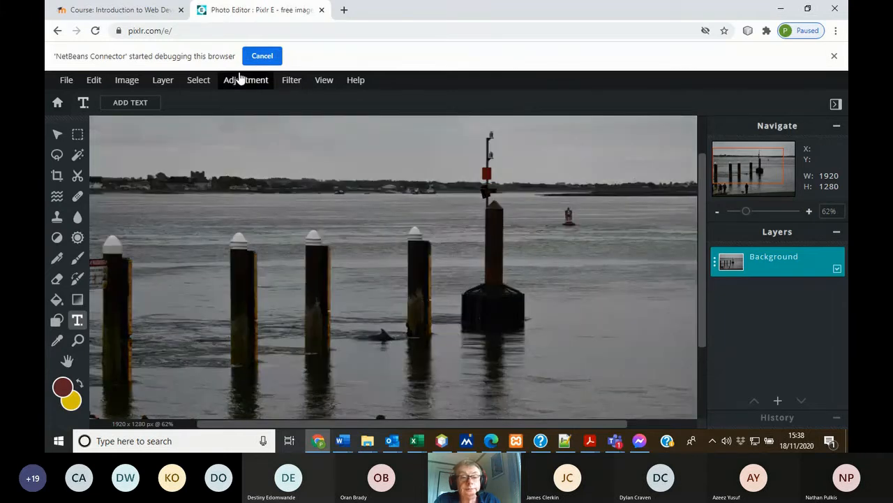
Start the Bevel filter with size 38 px, elevation 46° and angle 251°
click(291, 80)
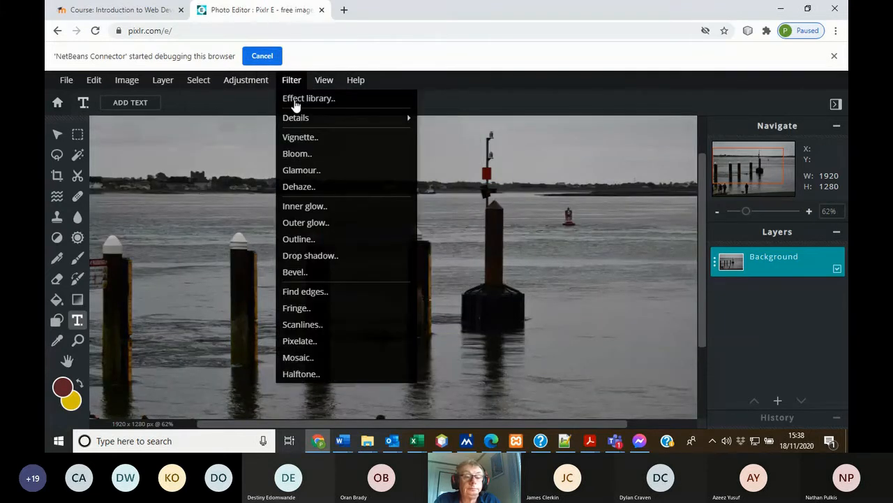
click(284, 87)
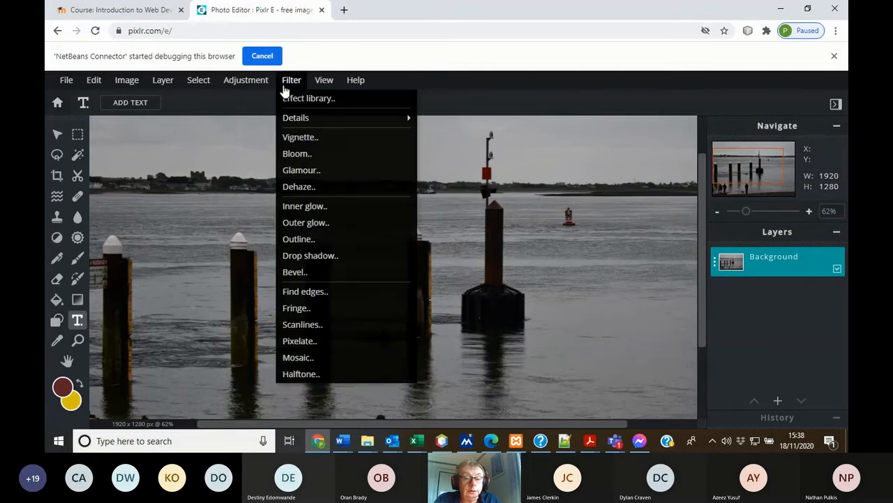
click(297, 272)
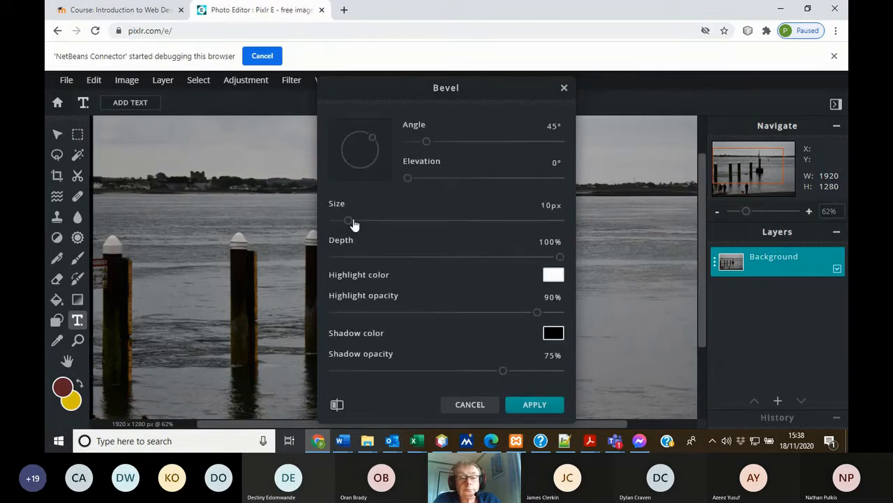
drag(349, 221, 390, 221)
drag(408, 180, 485, 178)
drag(426, 141, 514, 157)
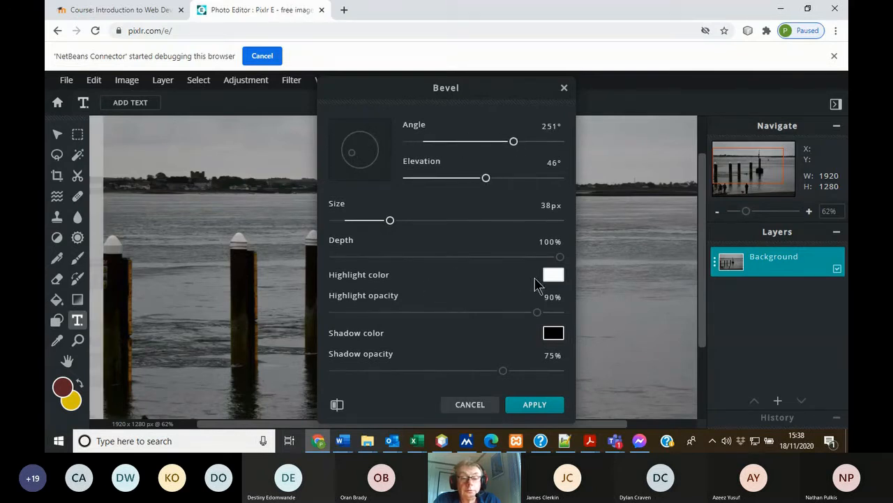
Set the bevel's highlight colour to red #DF0808, compare the preview with the original, and cancel the filter
click(554, 276)
click(457, 193)
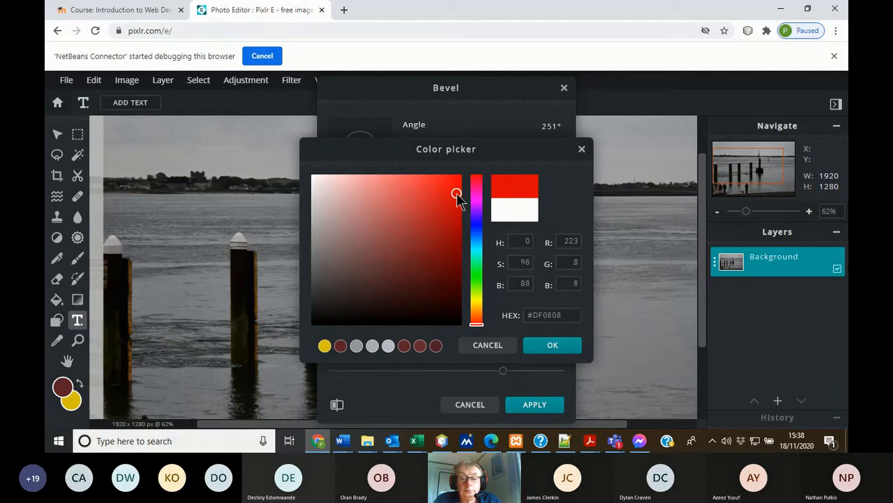
click(559, 347)
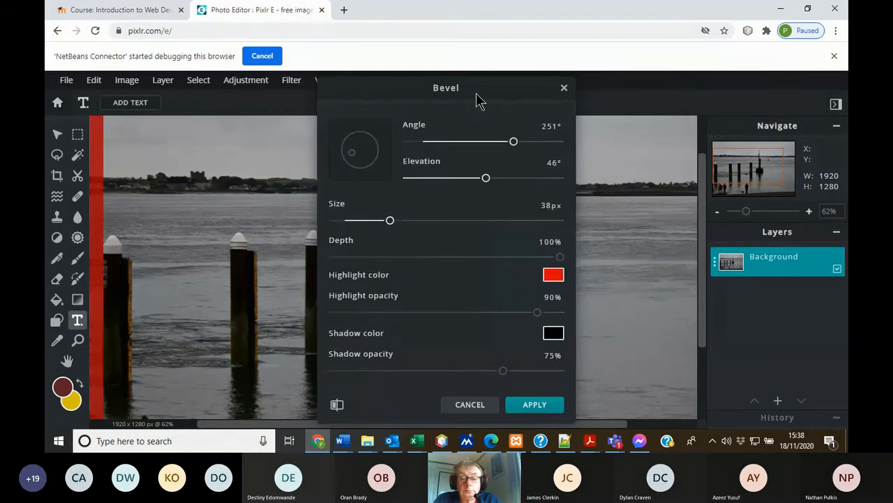
click(337, 406)
click(337, 405)
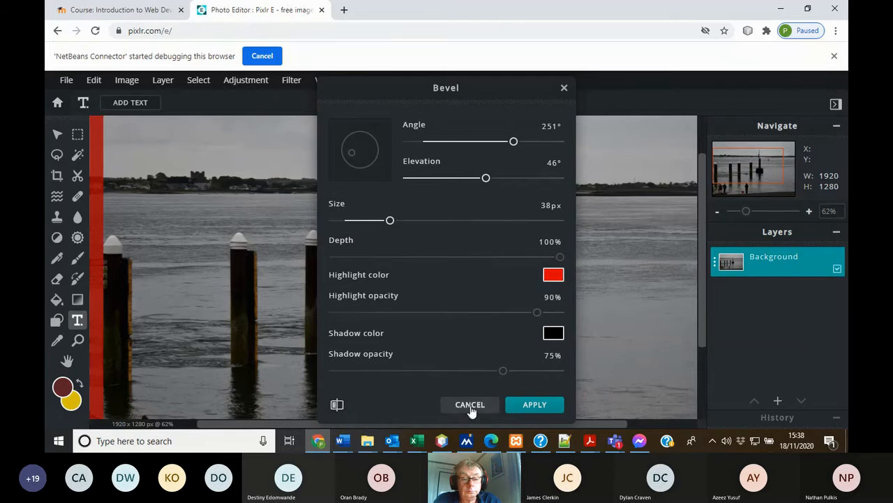
click(469, 406)
click(292, 83)
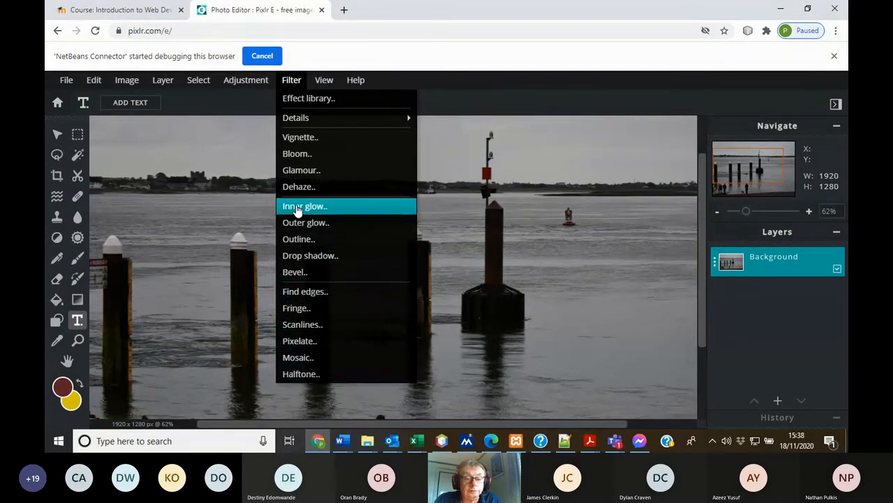
mouse_move(294, 82)
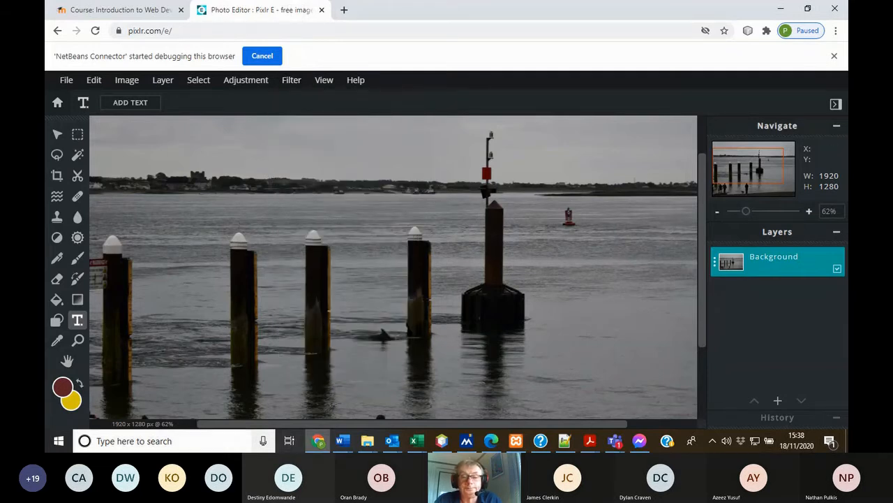
Switch to the Image Tutorial document in Word and read its section on the main tool palette
click(342, 441)
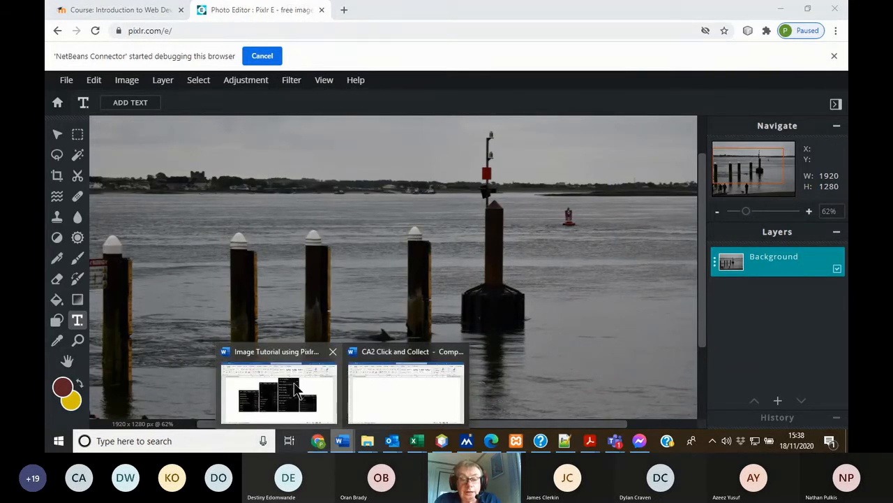
click(296, 389)
scroll(319, 210, down, 10)
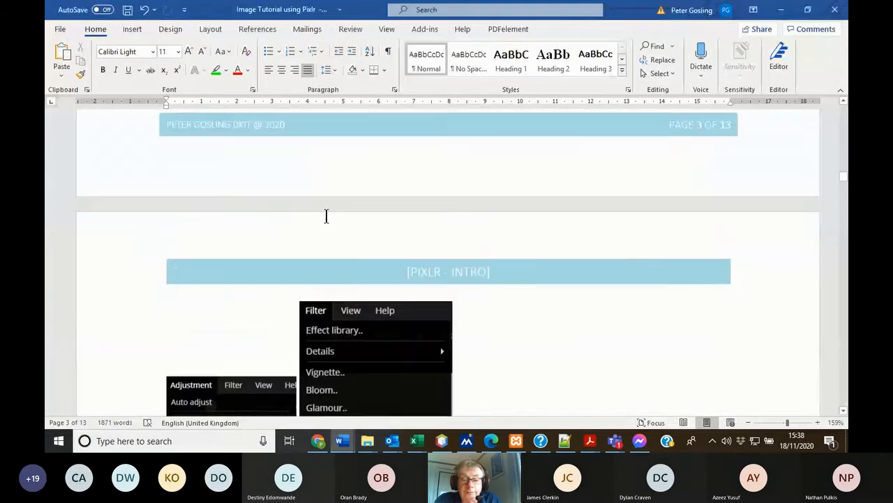
scroll(331, 220, down, 5)
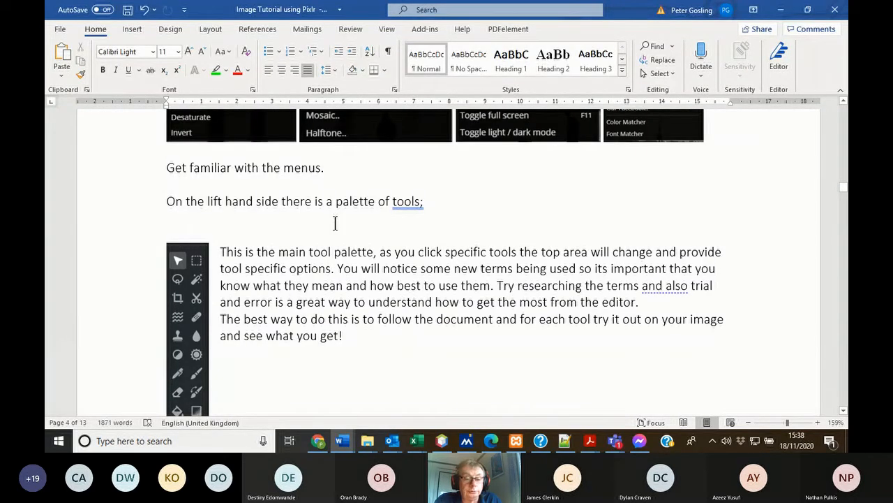
scroll(244, 203, down, 1)
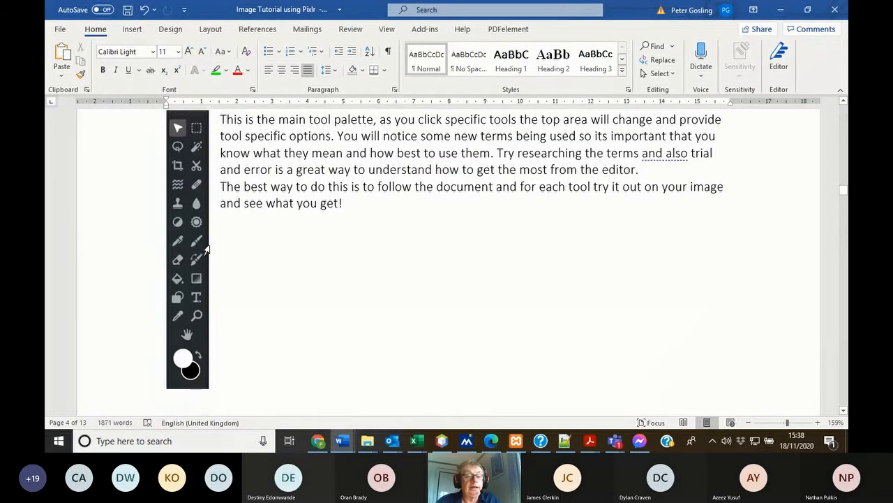
click(315, 445)
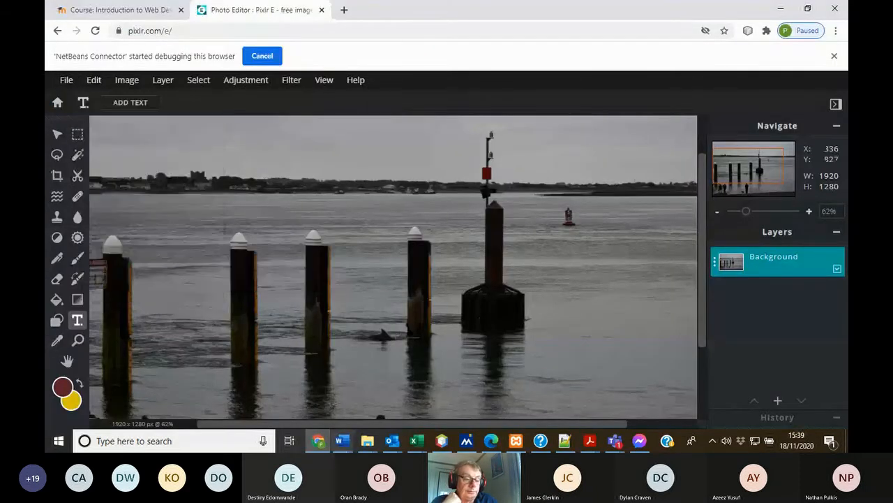
click(342, 440)
click(318, 394)
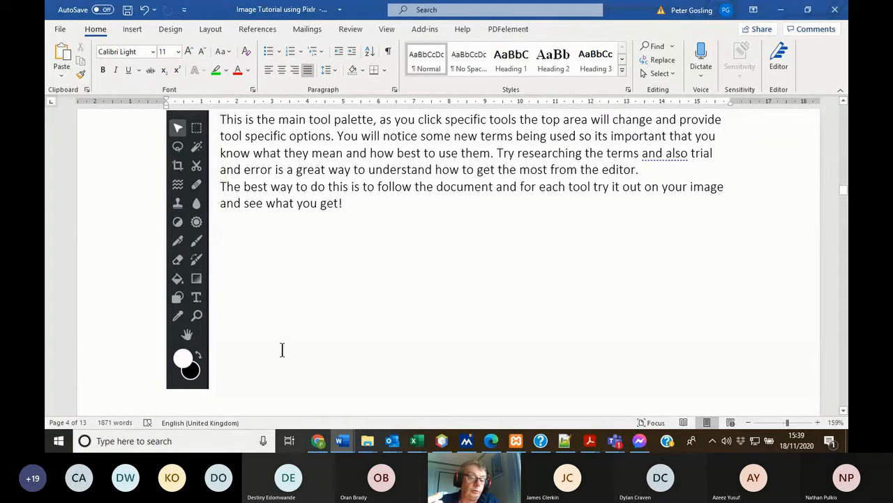
Switch back to Pixlr E and examine the options of the Lasso Select, healing, eraser and fill tools in turn
click(318, 441)
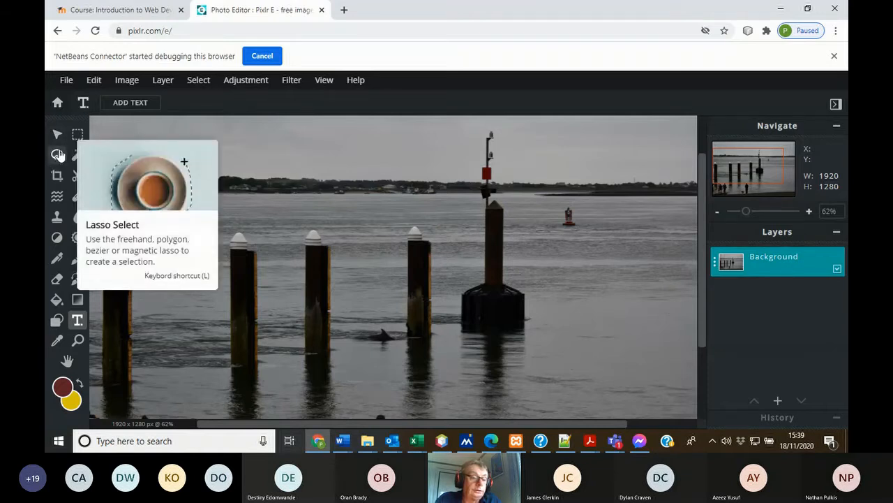
click(57, 155)
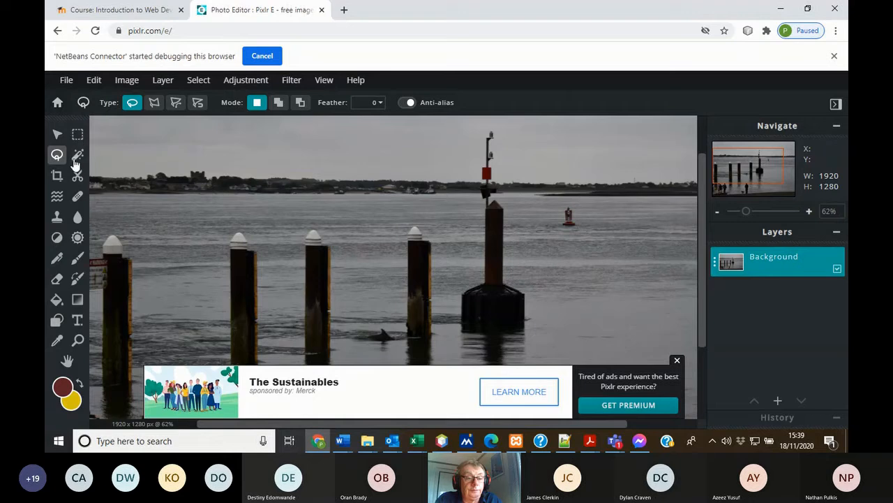
click(78, 196)
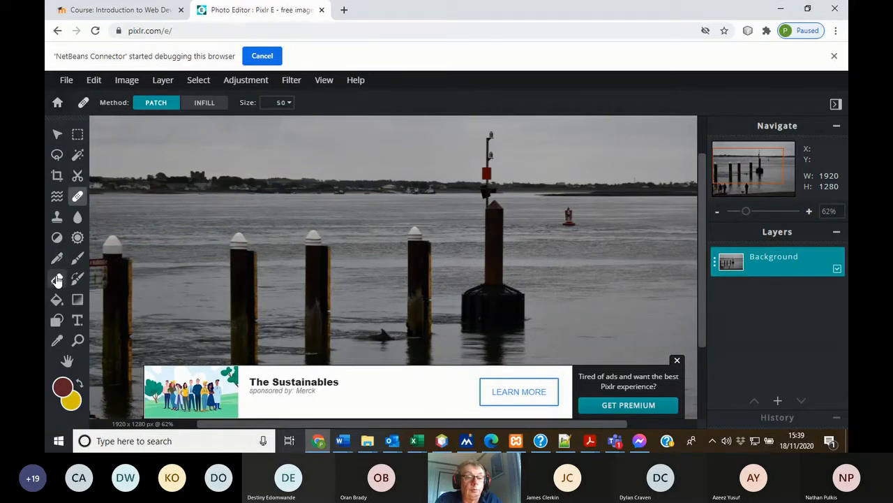
click(57, 279)
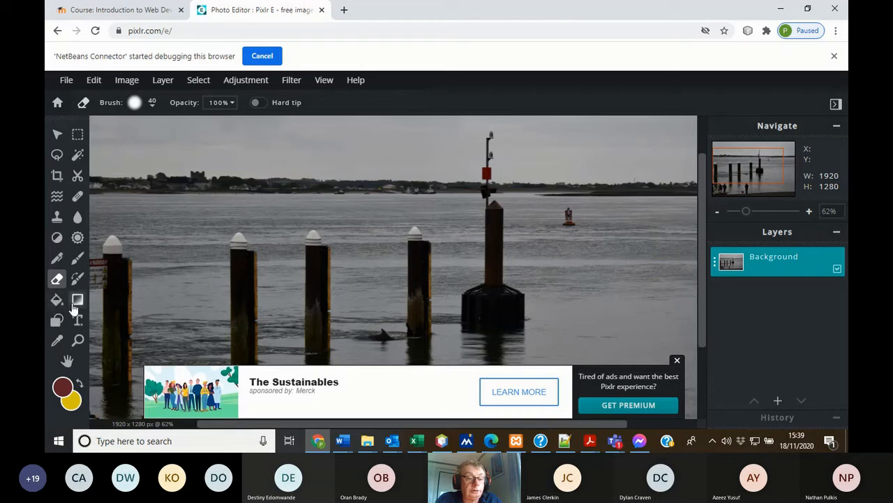
click(57, 298)
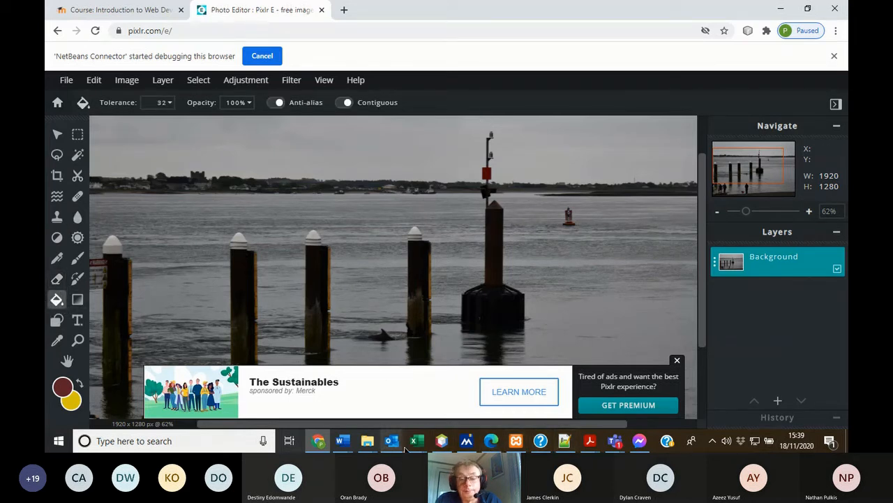
Return to the Image Tutorial document in Word and read the page 5 notes on layer info and undoing with History
mouse_move(342, 445)
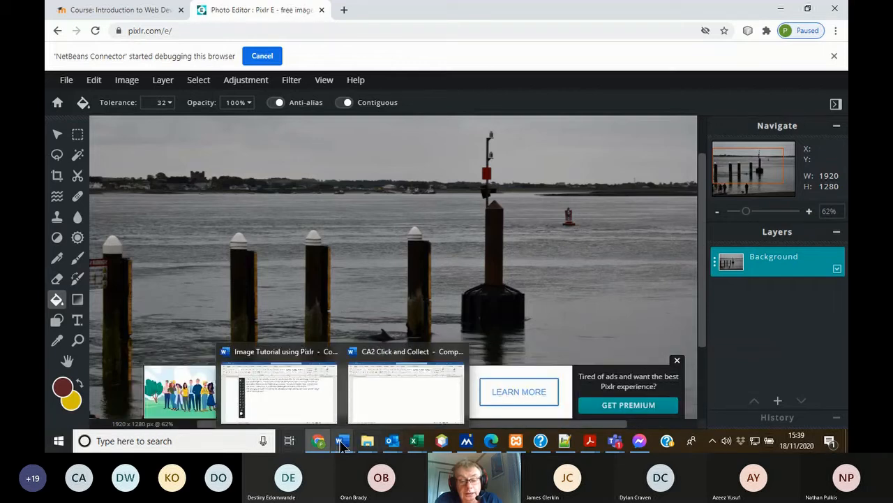
click(311, 381)
scroll(351, 235, down, 3)
scroll(351, 235, up, 3)
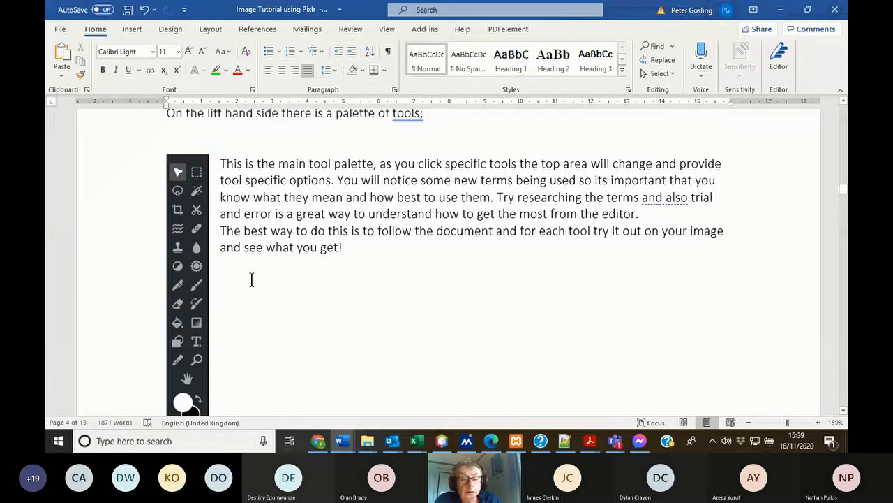
scroll(251, 279, down, 7)
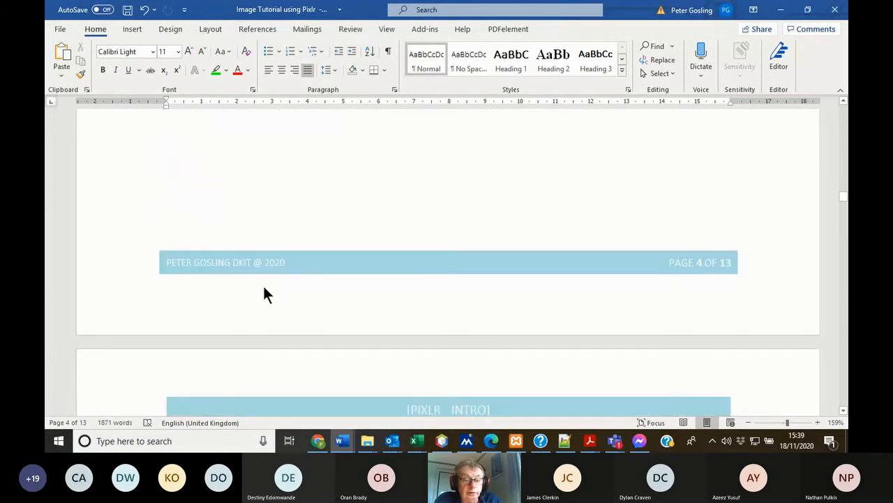
scroll(263, 294, down, 5)
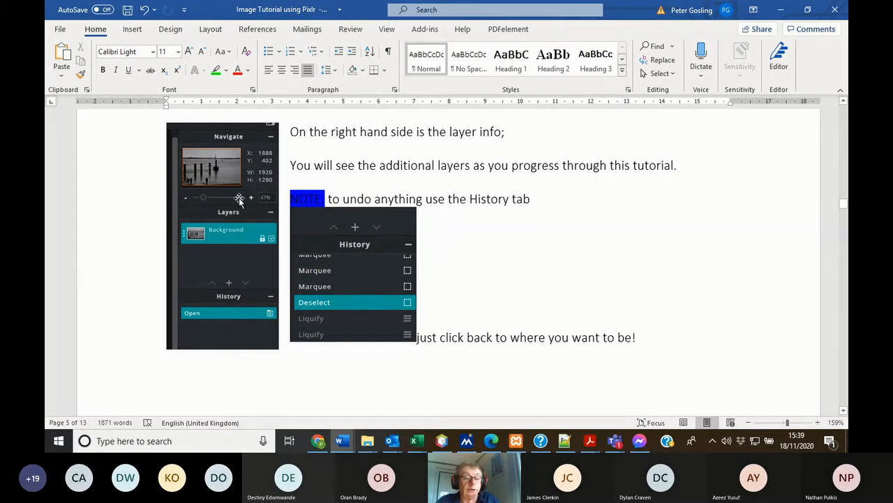
scroll(473, 250, down, 1)
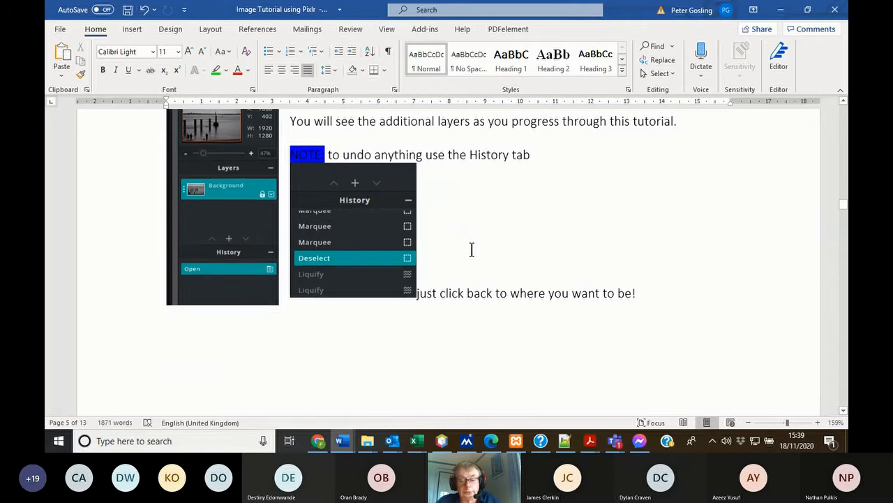
Read the tutorial's sections on canvas versus image size, layers, and the file formats available for saving
scroll(472, 249, down, 10)
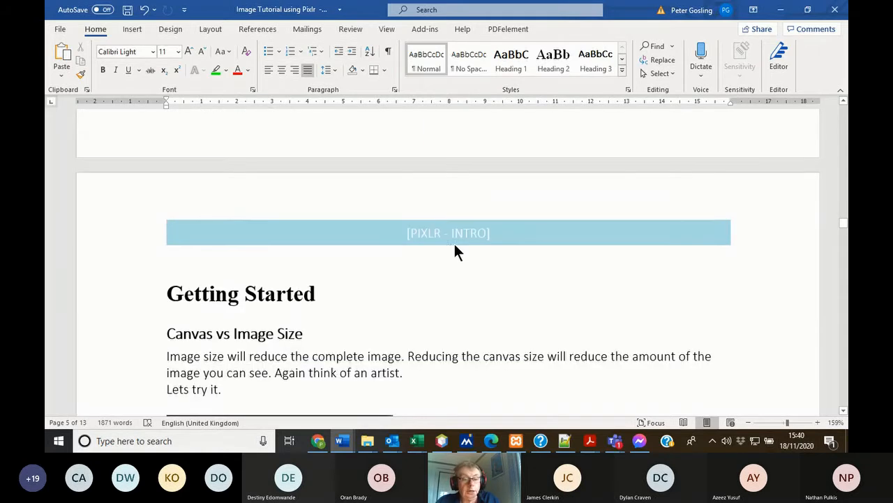
scroll(454, 245, down, 10)
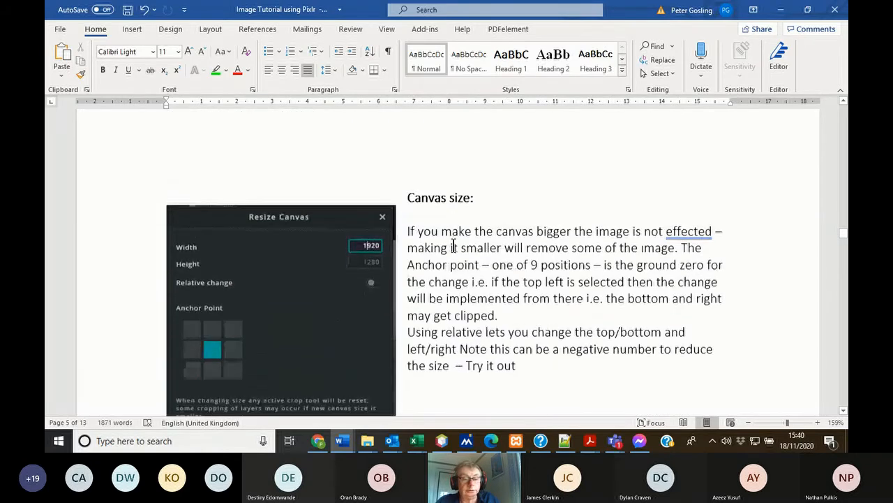
scroll(454, 244, down, 10)
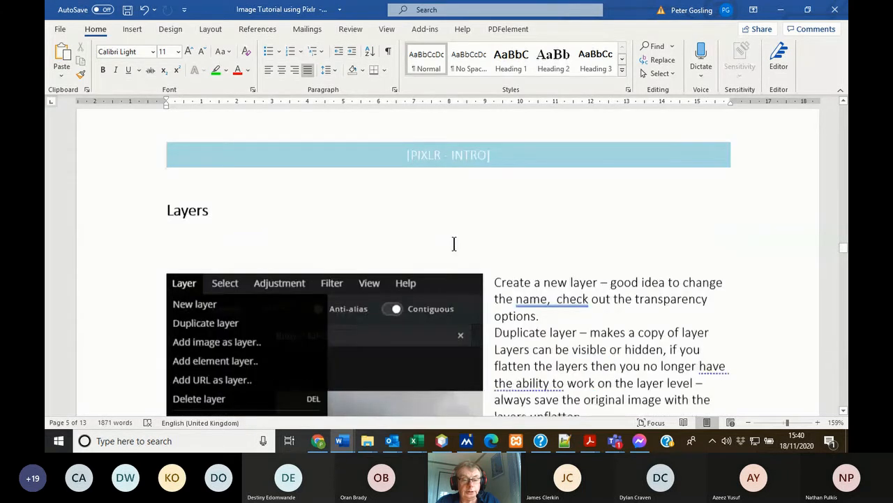
scroll(454, 243, down, 8)
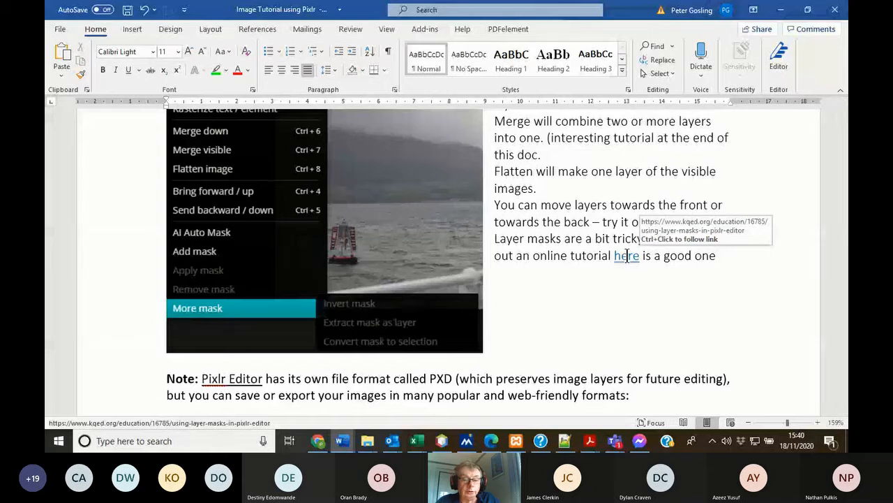
scroll(536, 294, down, 4)
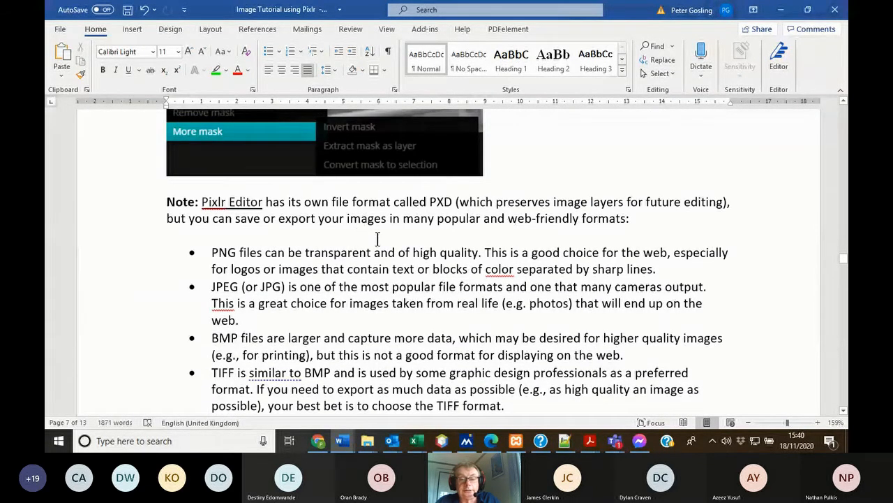
scroll(377, 238, down, 2)
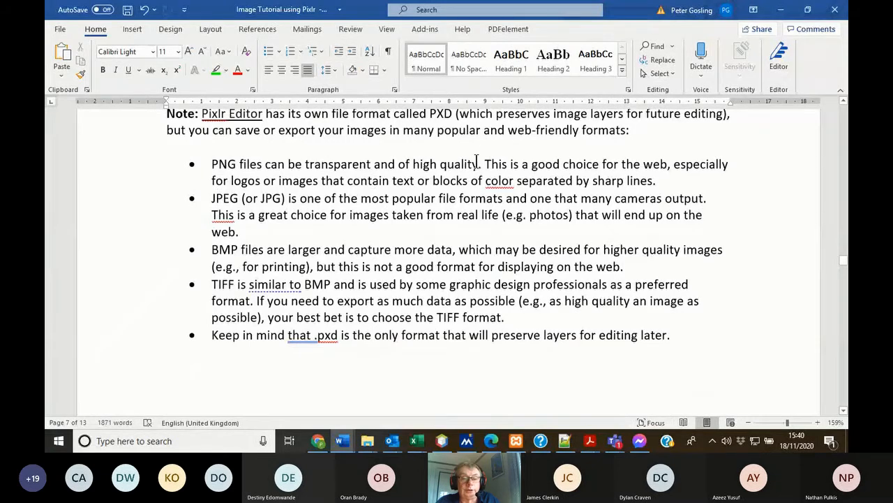
Switch to Pixlr E, open the save options for the Greenore1 image, and choose PNG as the file type
click(318, 440)
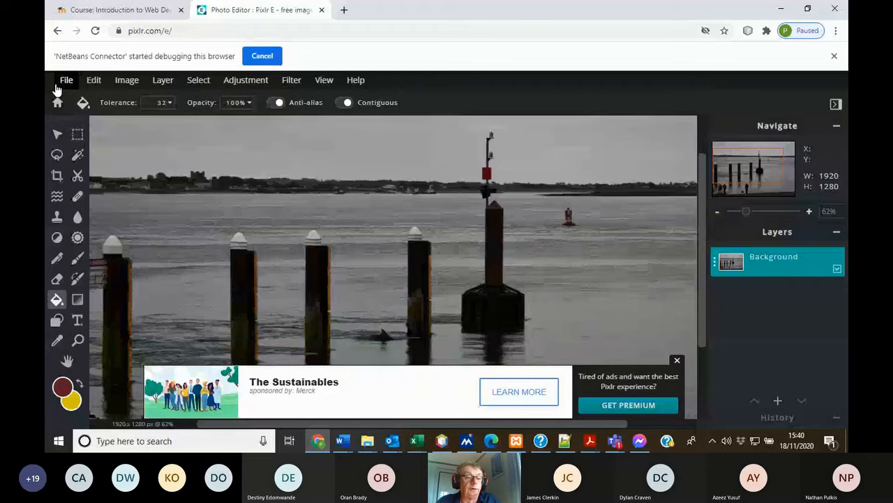
click(64, 81)
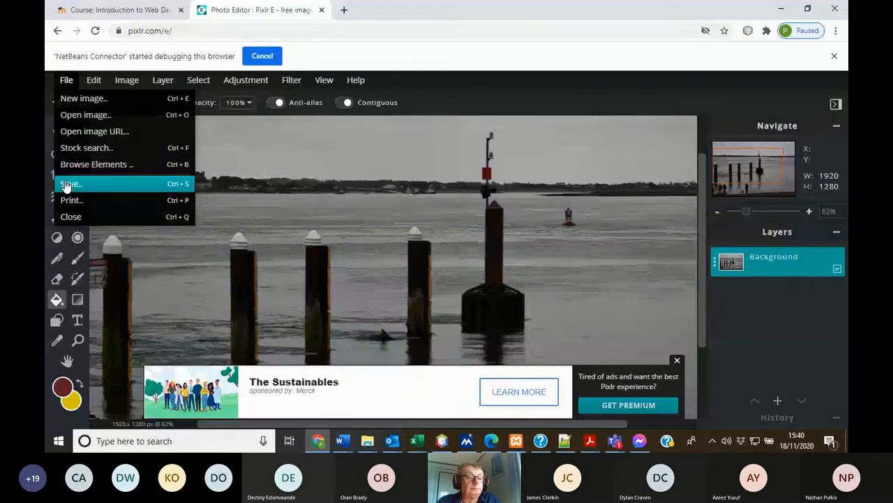
click(68, 184)
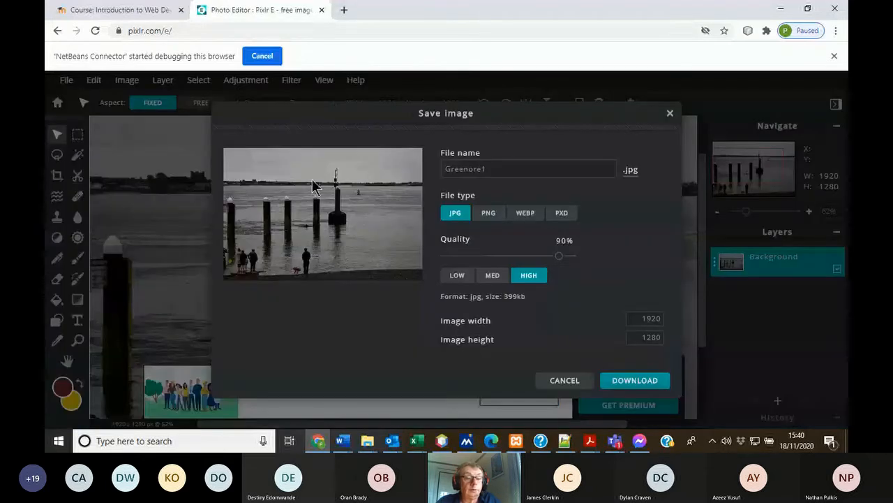
click(491, 218)
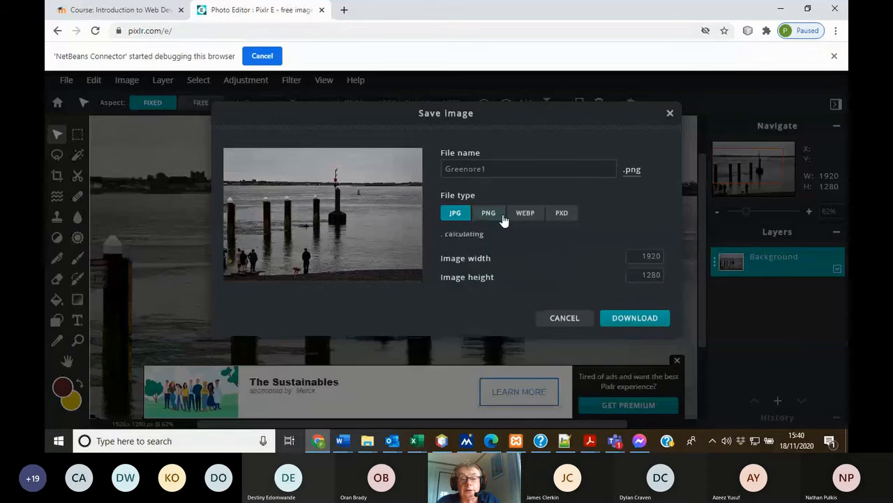
Compare the JPG, PNG, WEBP and PXD save formats and the medium and low JPG quality presets, and cancel the save
click(524, 213)
click(562, 212)
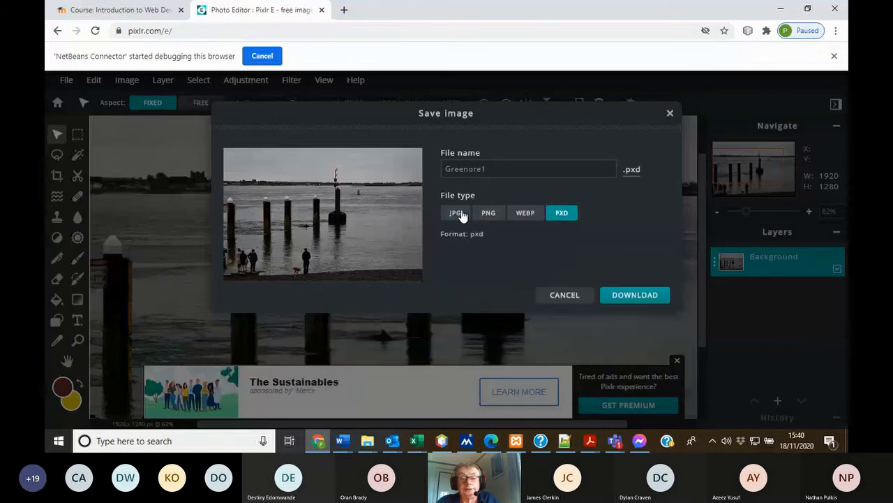
click(463, 217)
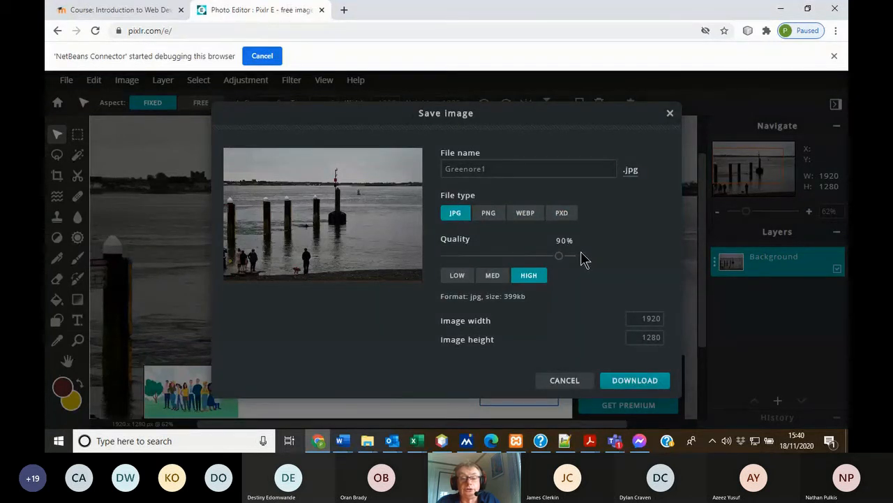
click(492, 275)
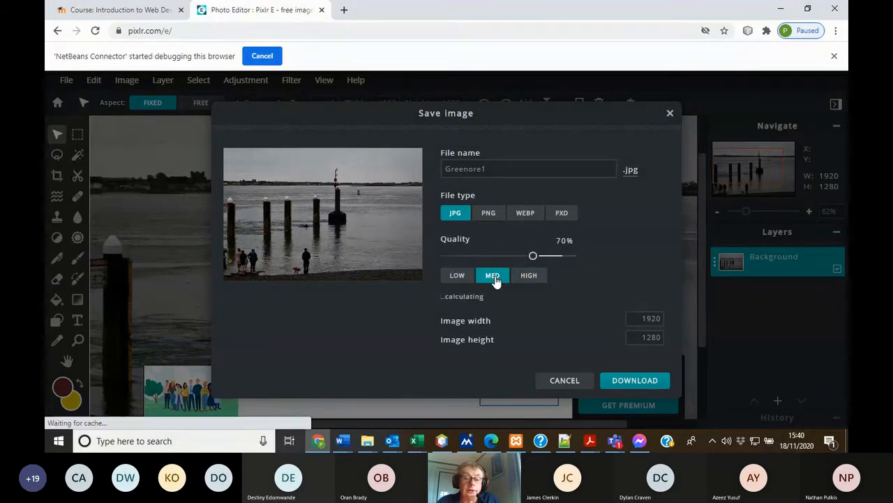
click(460, 277)
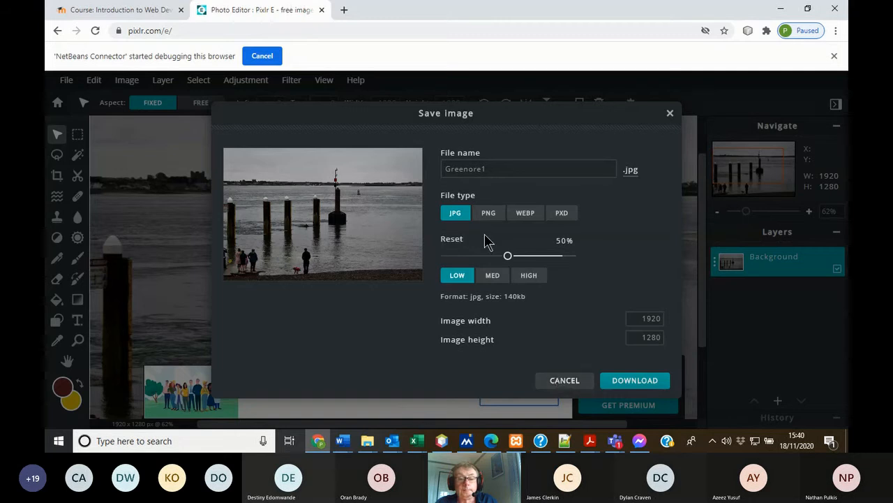
click(490, 214)
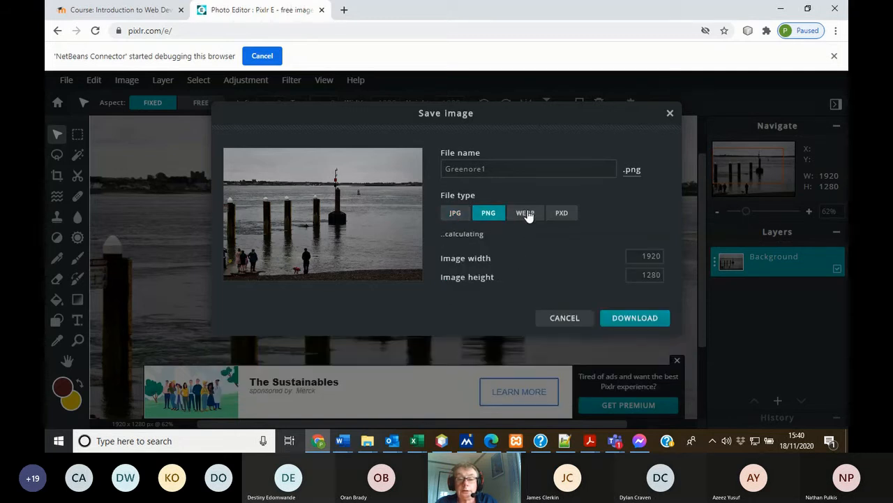
click(528, 218)
click(560, 213)
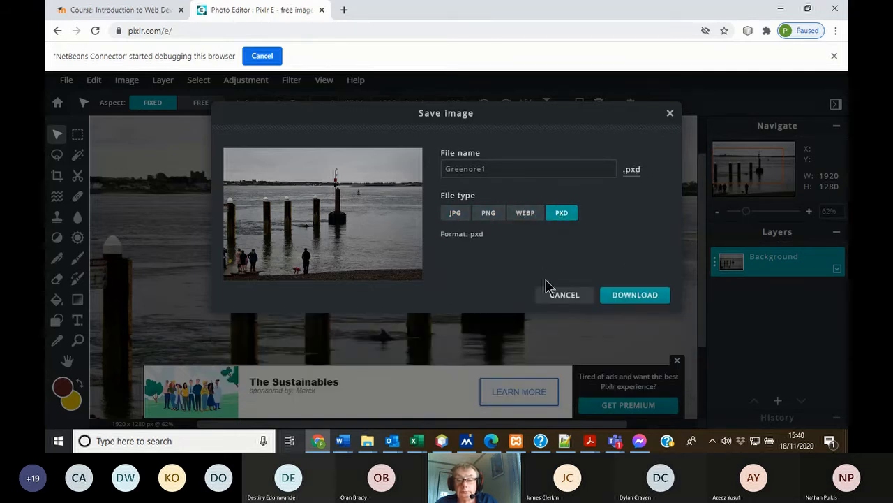
click(563, 297)
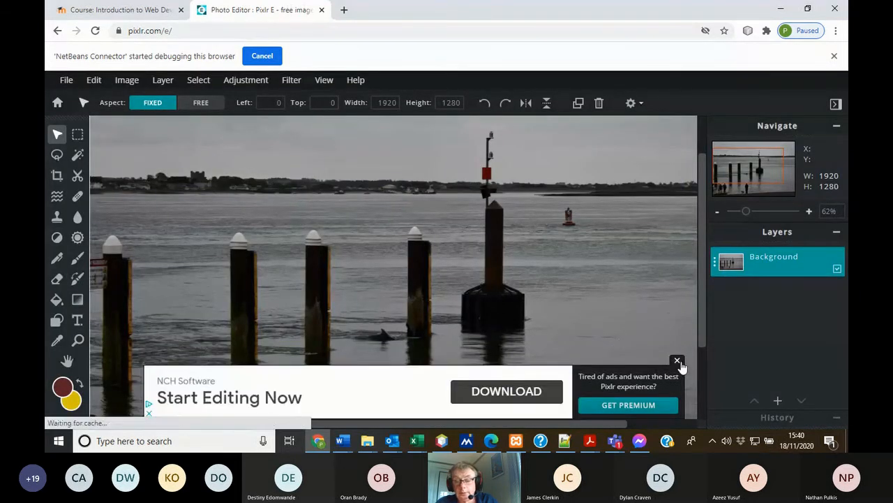
Dismiss the advert banner and switch to the Word tutorial on Pixlr to view its section on available tools
click(677, 362)
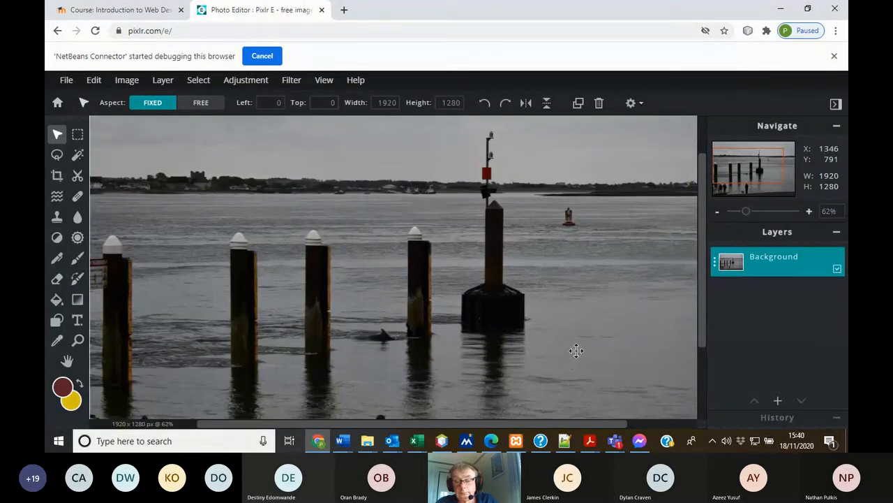
click(341, 441)
click(299, 422)
scroll(268, 279, down, 5)
scroll(267, 258, down, 5)
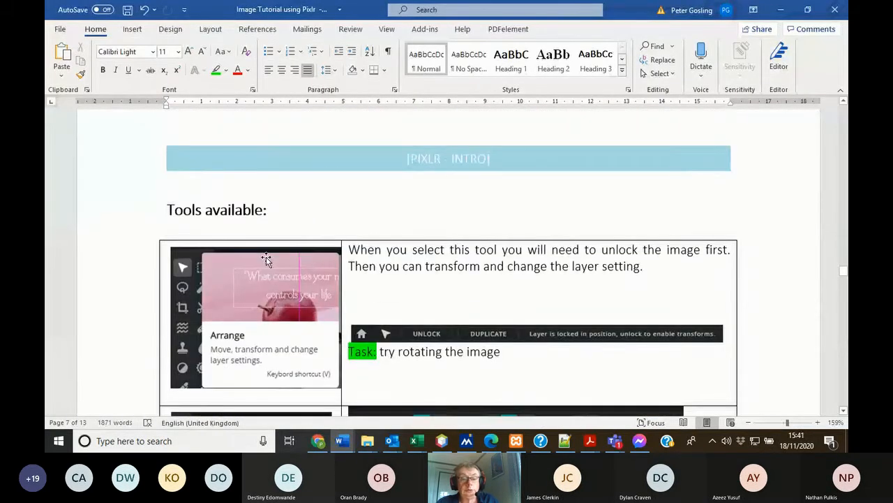
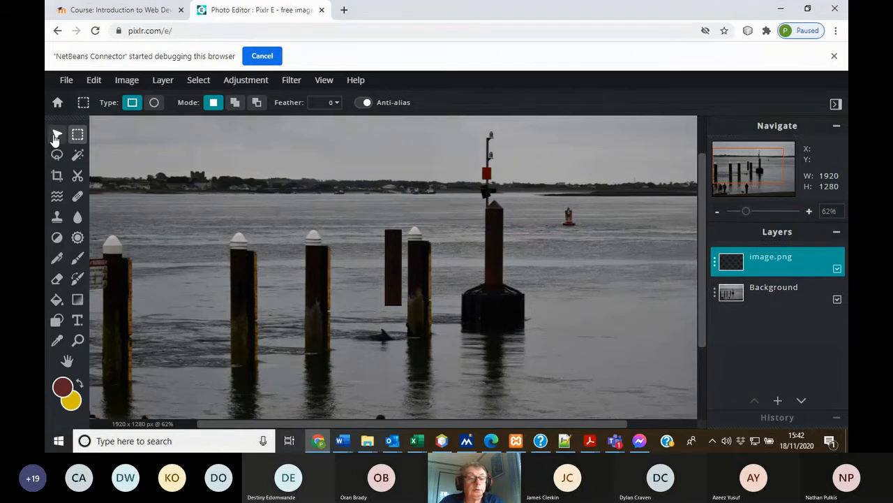
Move the pasted pillar piece onto the post nearest the beacon, and move its layer below and back above Background
drag(392, 259, 417, 295)
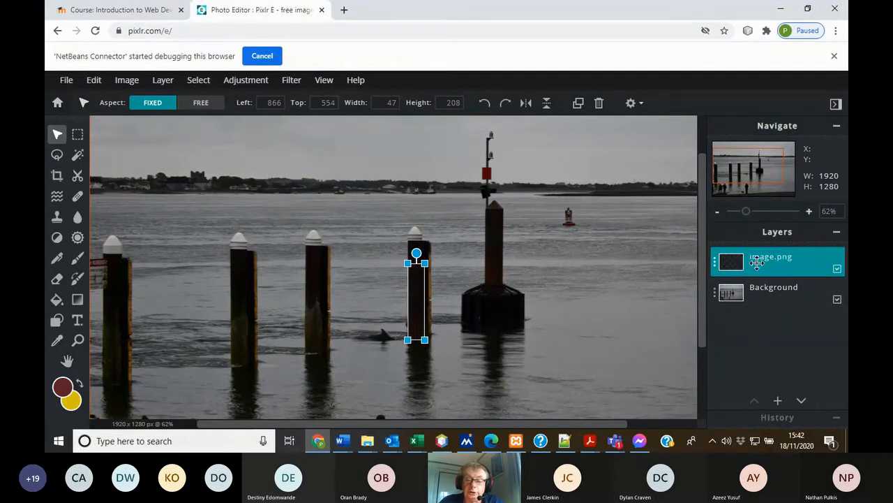
drag(761, 267, 764, 304)
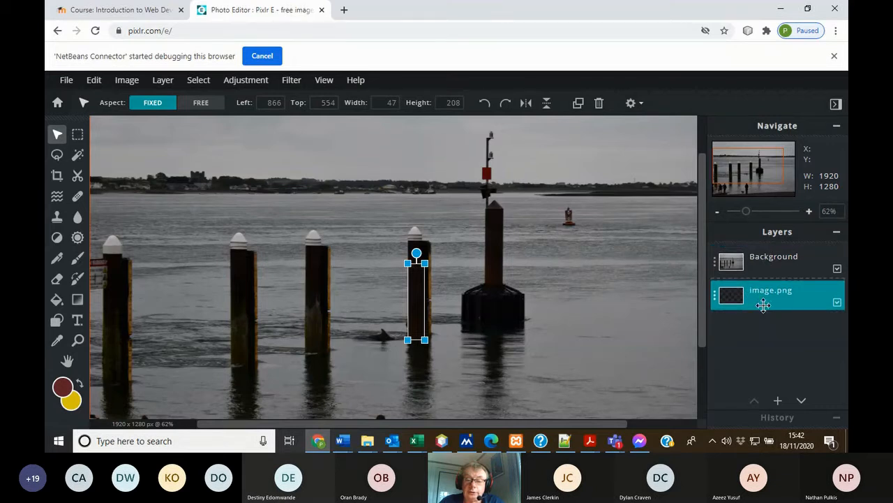
drag(765, 308, 770, 271)
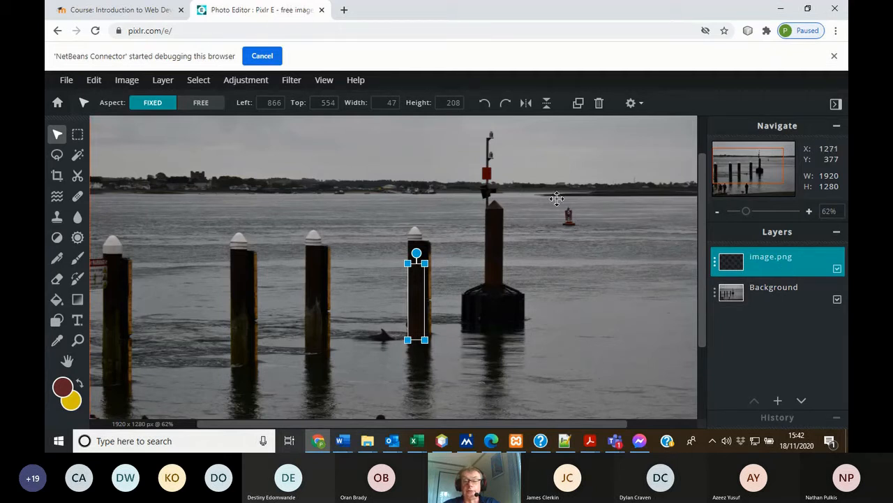
Try to copy a rectangular marquee area of about 137 × 123 px around the red buoy, and hide and reshow the Background layer
click(77, 134)
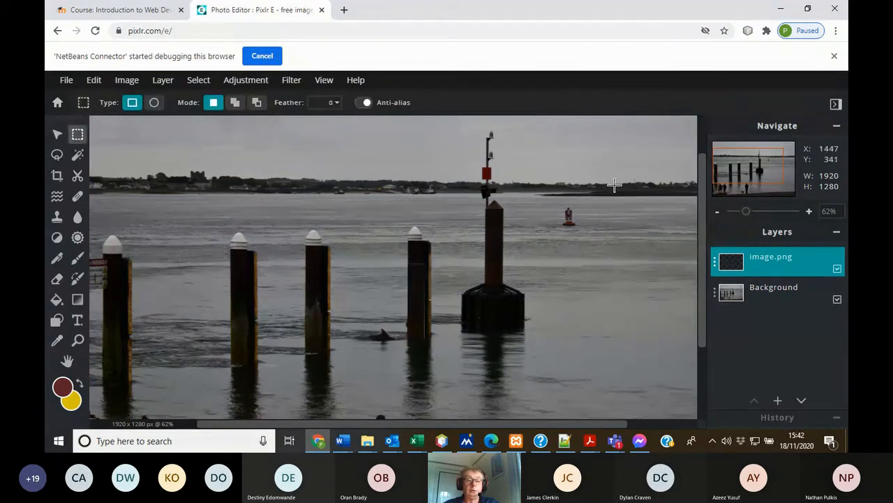
drag(548, 198, 599, 243)
key(ctrl+c)
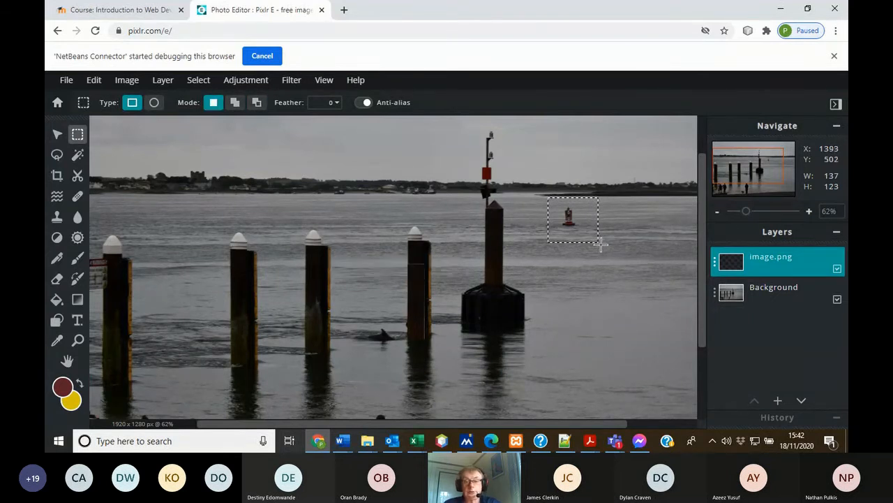
key(ctrl+c)
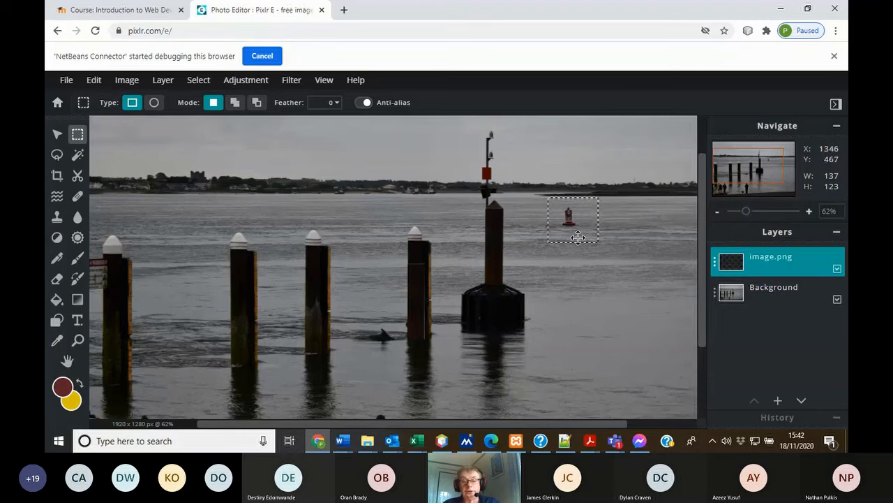
click(837, 300)
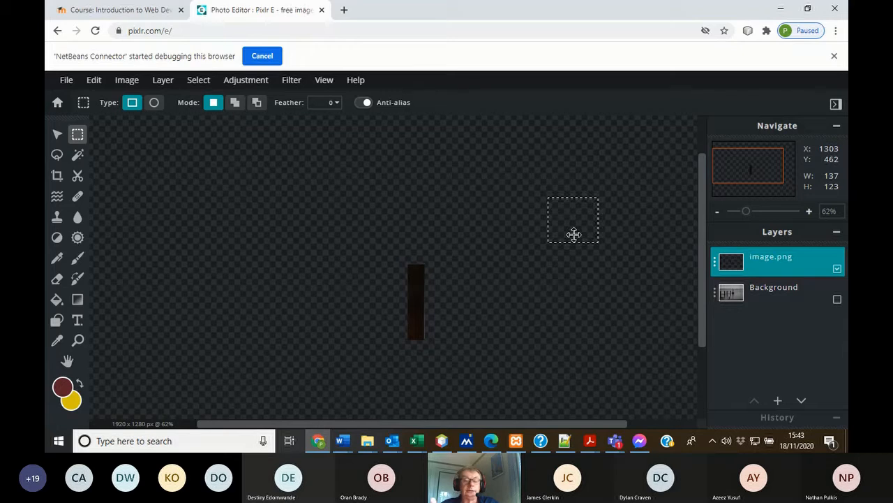
click(837, 300)
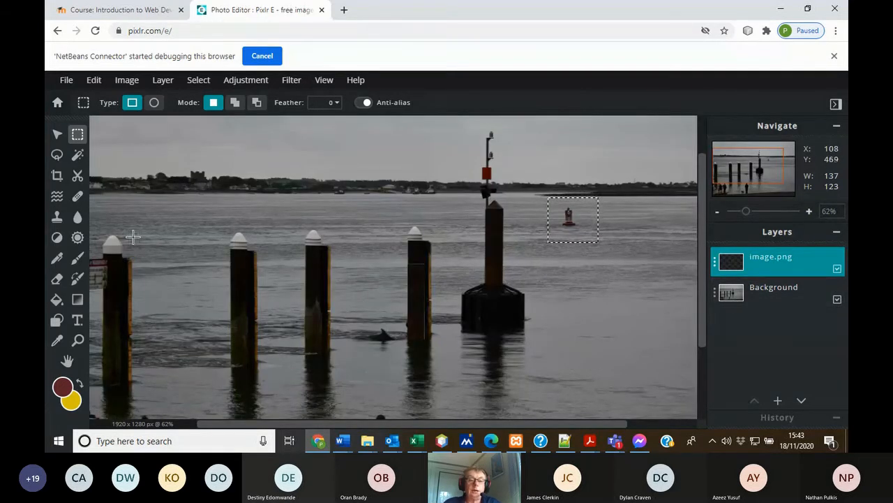
Switch to the Word tutorial on Pixlr and read the Lasso Select and Wand Select tasks
mouse_move(342, 445)
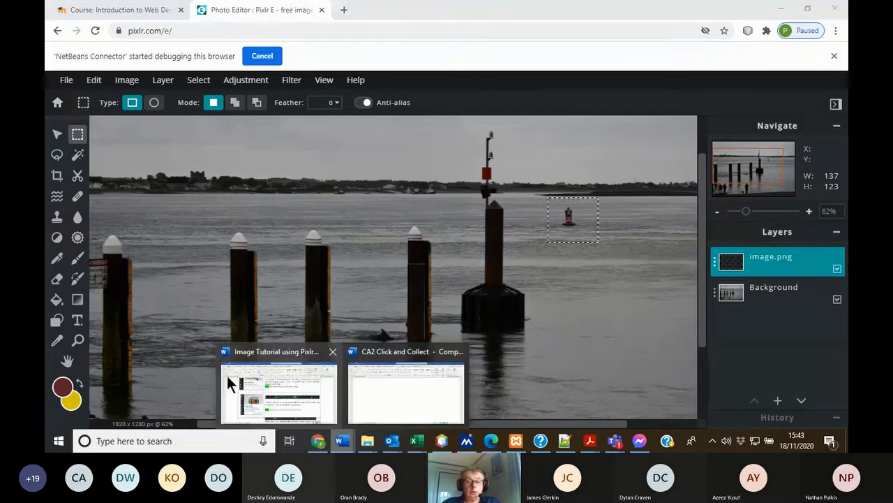
click(283, 353)
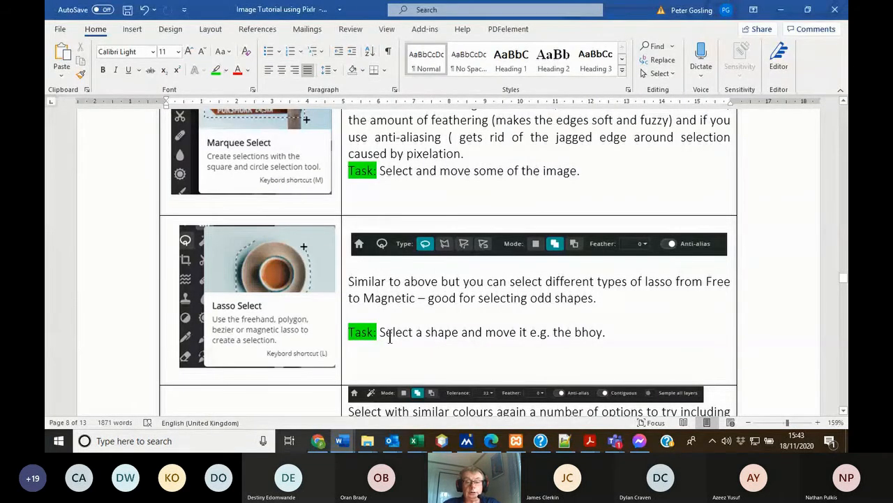
scroll(526, 320, down, 3)
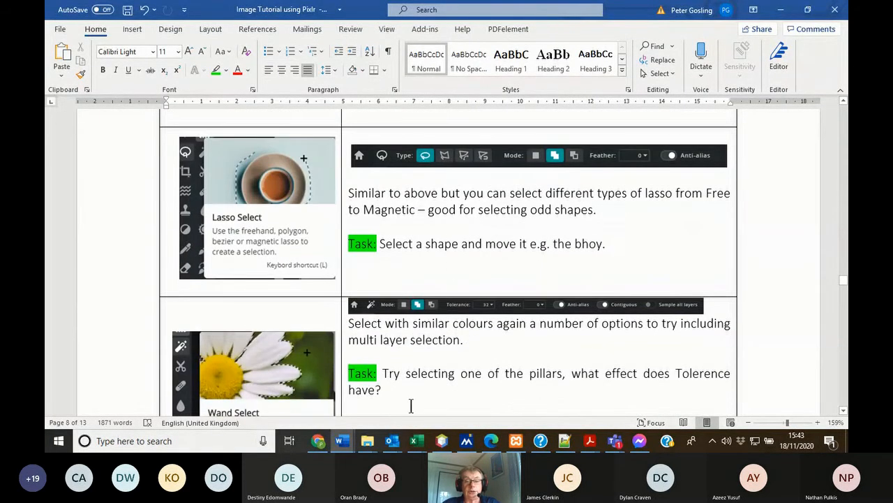
Switch back to Pixlr and start tracing the beacon pillar with the magnetic lasso
click(317, 441)
click(57, 154)
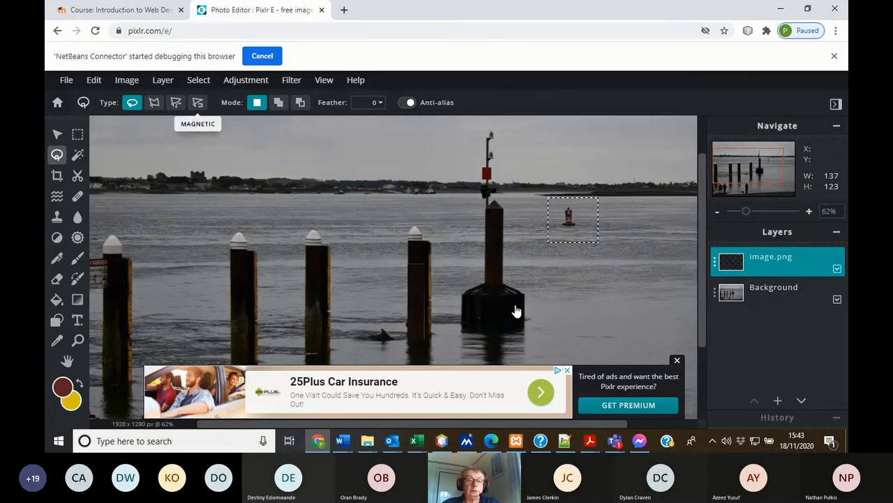
click(198, 102)
click(464, 292)
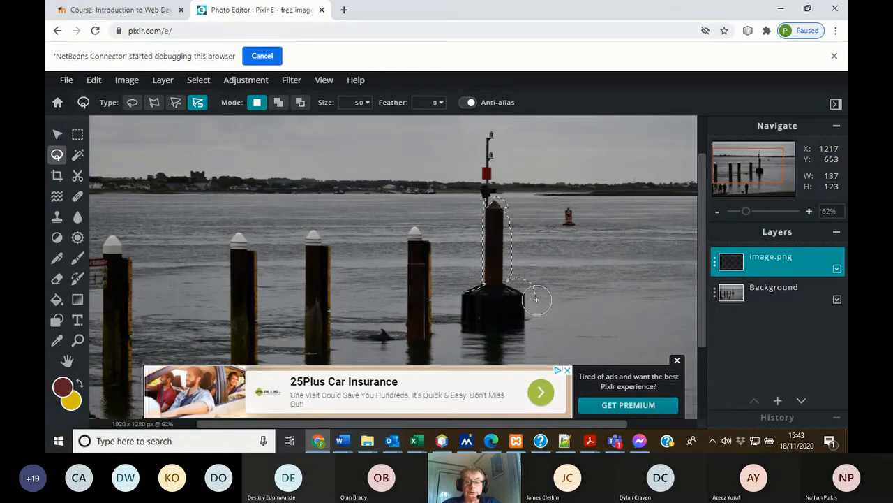
Try the polygon lasso by placing straight-edged selection points across the water and sky around the posts
click(153, 103)
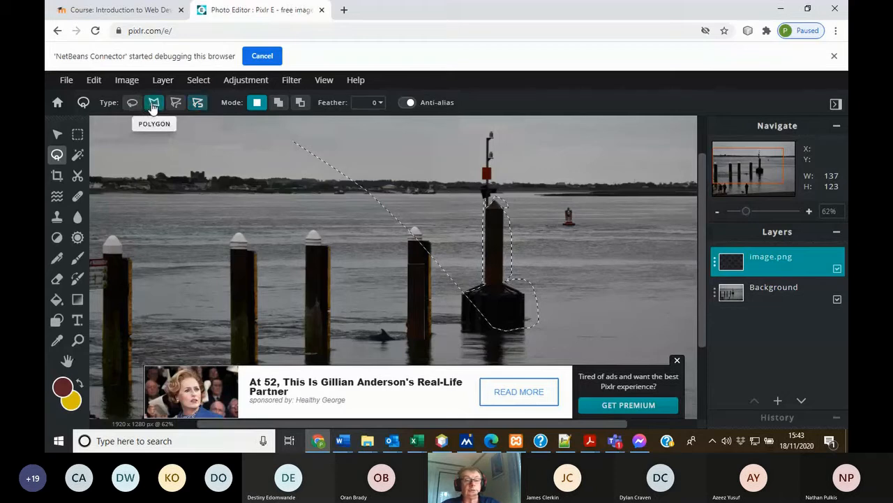
click(405, 279)
click(280, 263)
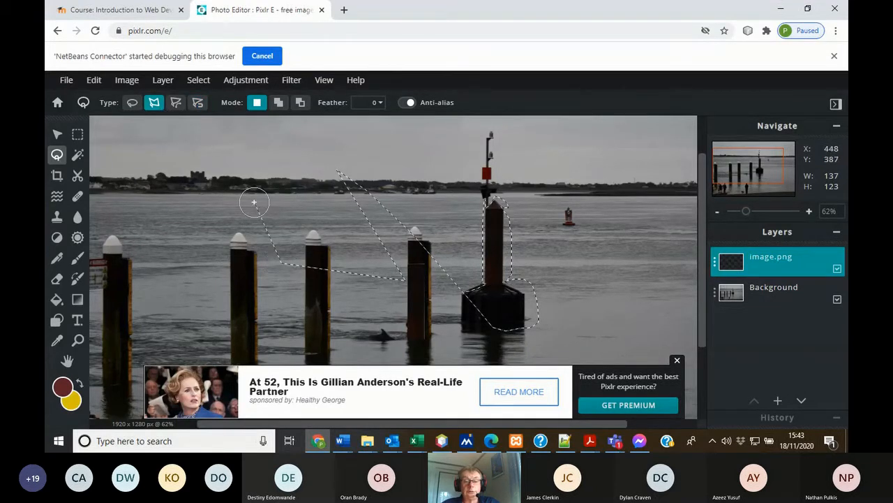
click(254, 152)
click(394, 198)
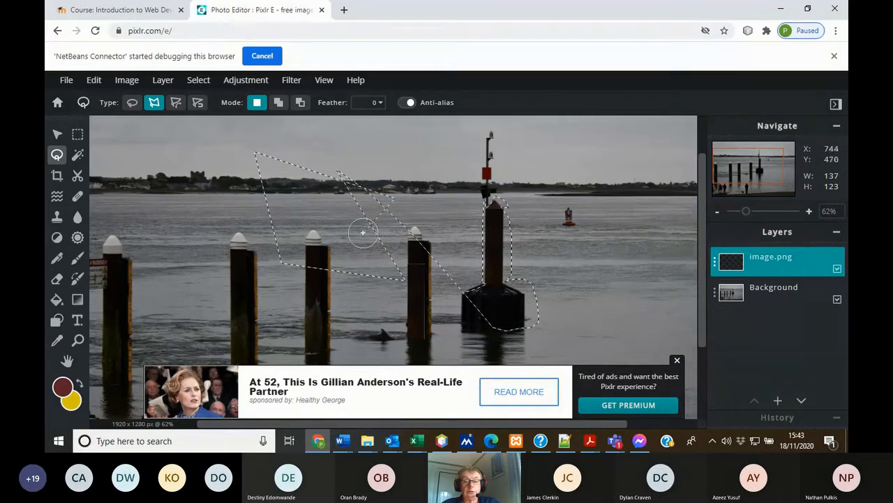
Try the bezier lasso on the outline, and go through the add and remove selection modes back to New Selection
click(176, 103)
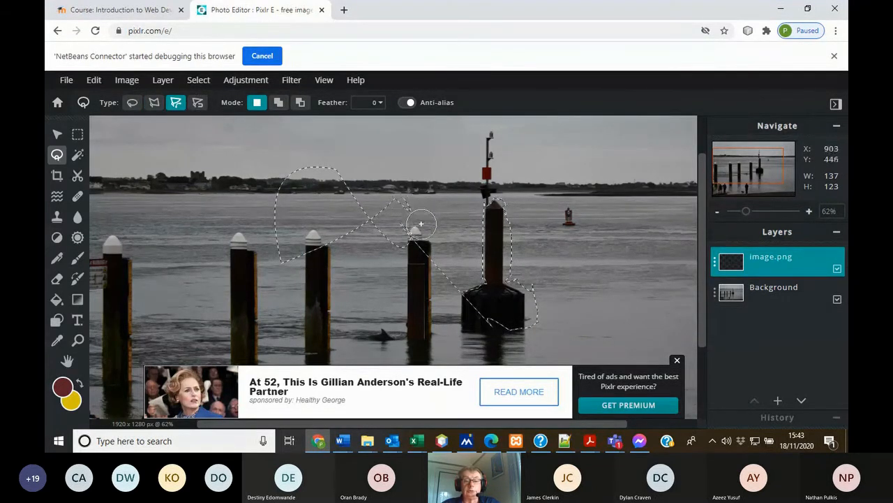
mouse_move(484, 217)
mouse_down()
mouse_move(454, 235)
mouse_move(464, 246)
mouse_up()
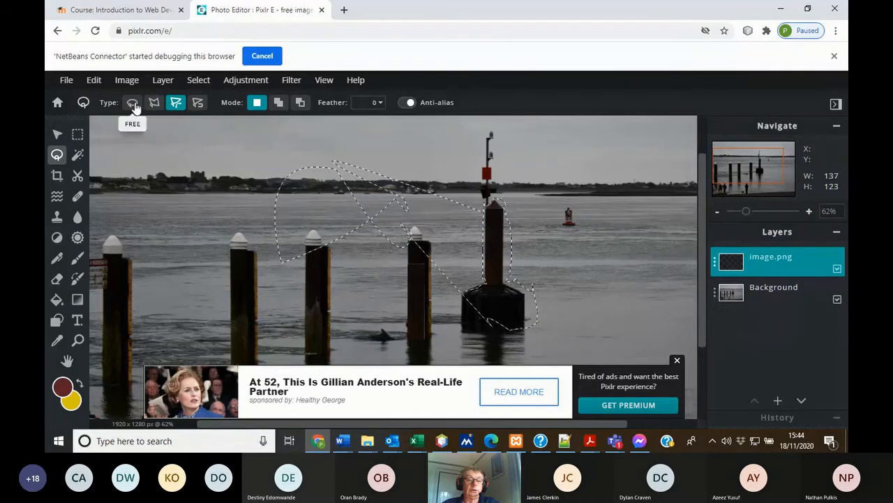
click(278, 104)
click(300, 104)
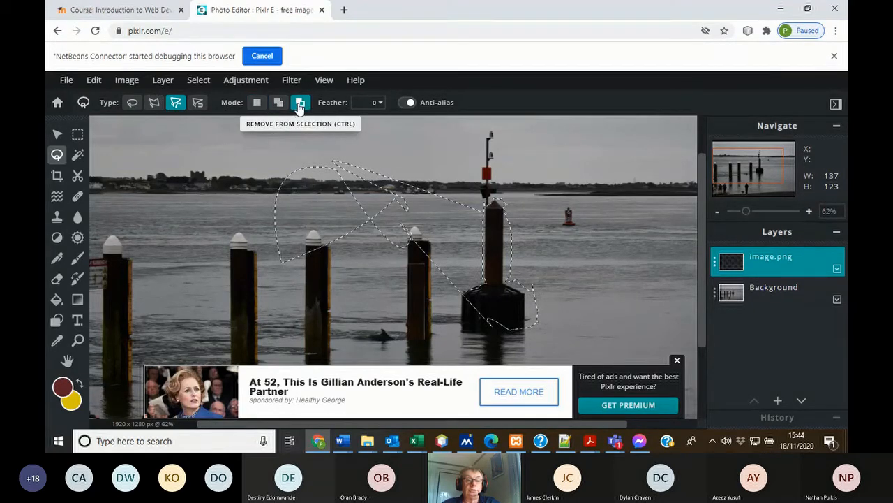
click(279, 104)
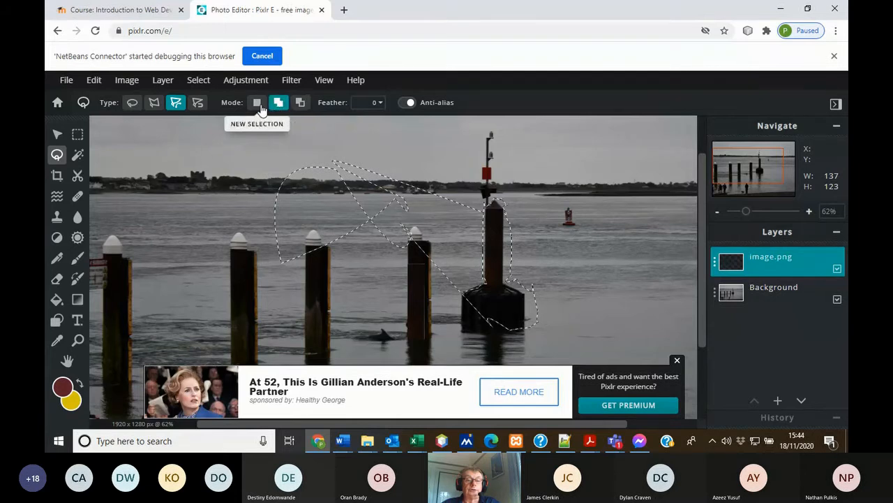
click(257, 104)
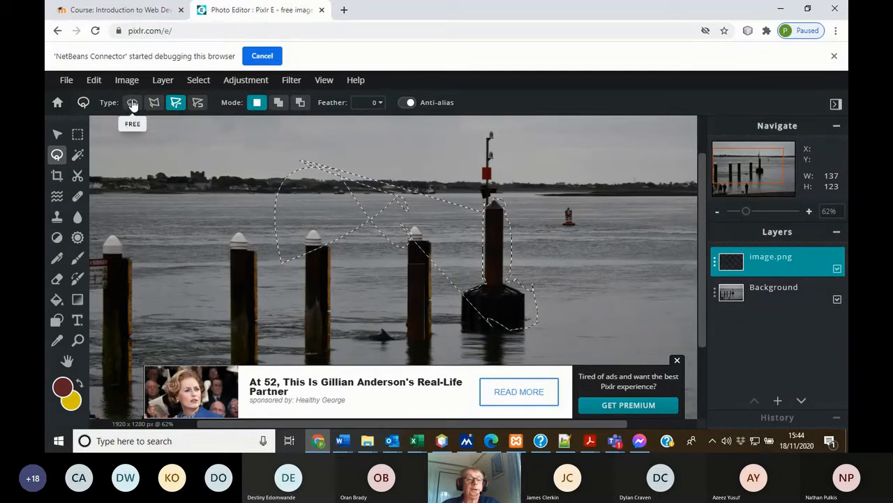
Switch to Wand Select, paste the copied pillar piece as a new layer, and make Background the active layer
click(78, 155)
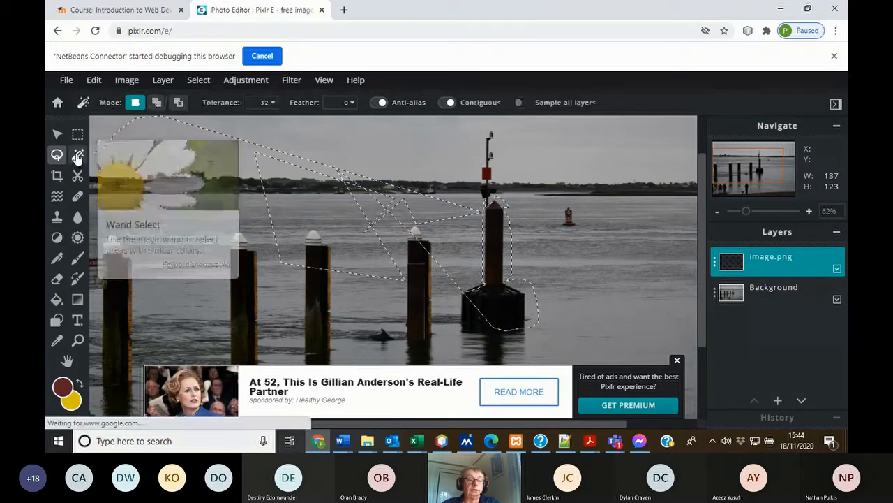
key(alt)
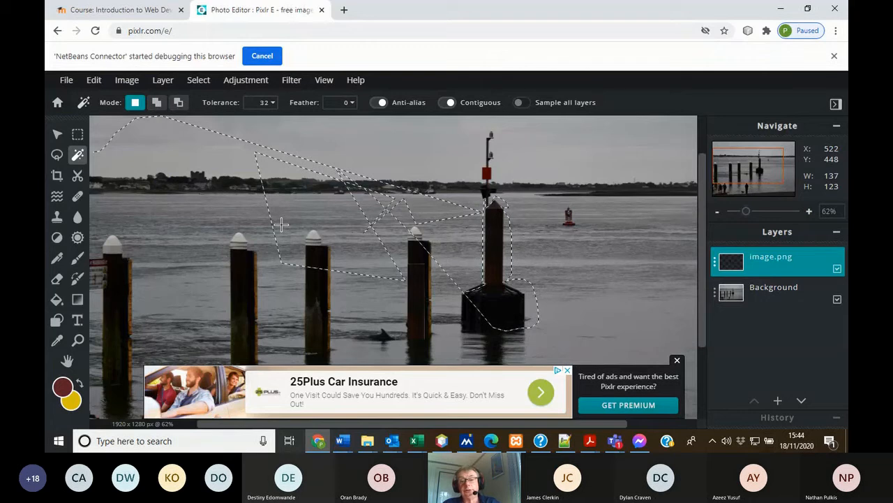
key(alt)
key(ctrl+v)
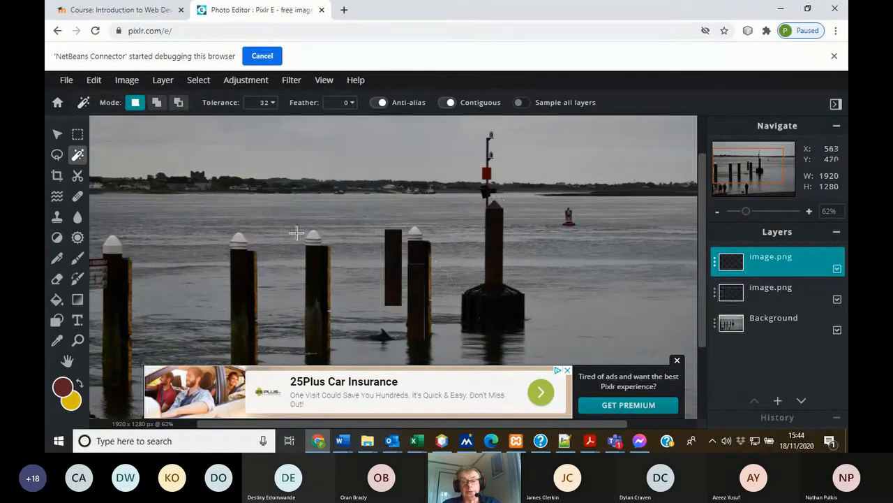
click(837, 299)
click(836, 325)
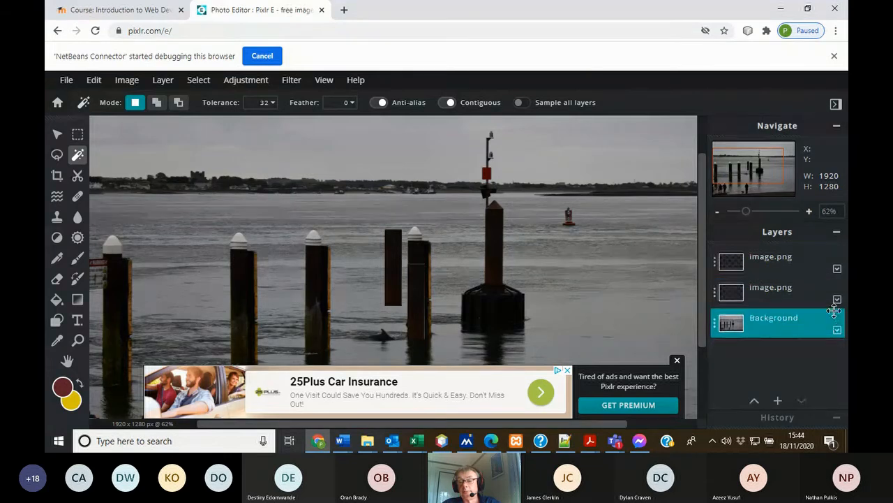
Toggle the visibility of the two pasted layers and Background in turn, leaving only the lower pasted layer hidden
click(838, 300)
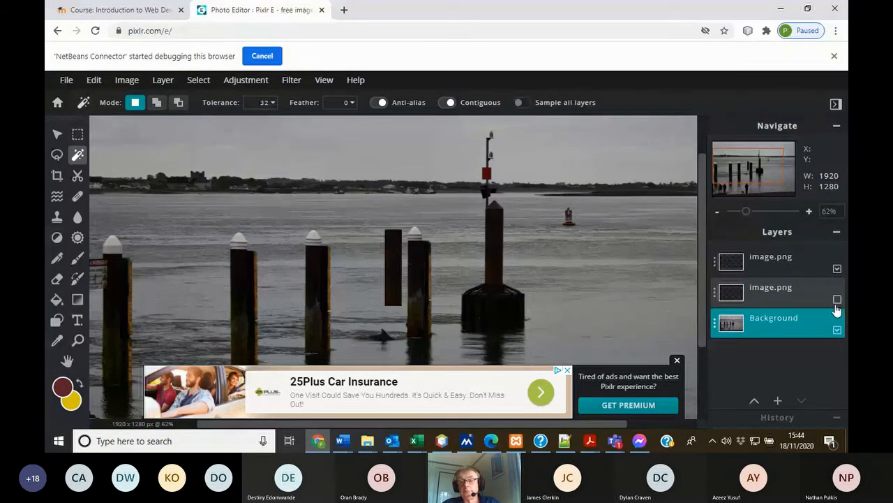
click(837, 331)
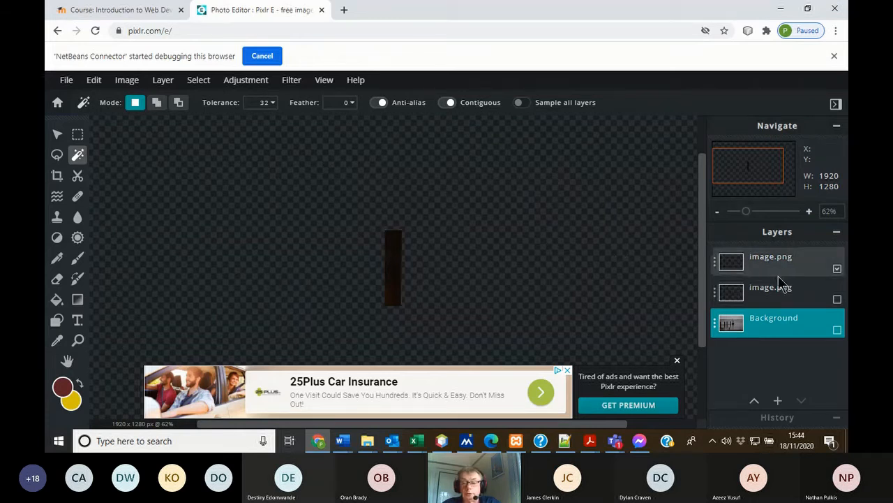
click(838, 270)
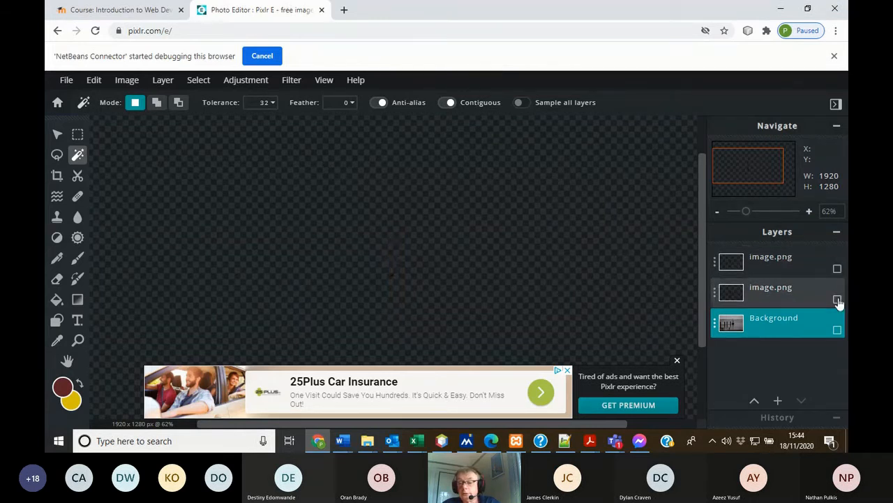
click(837, 300)
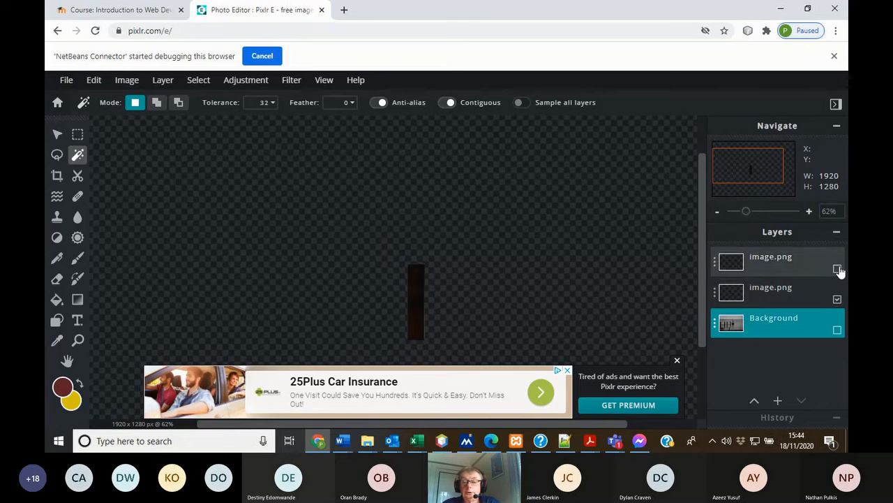
click(838, 270)
click(837, 300)
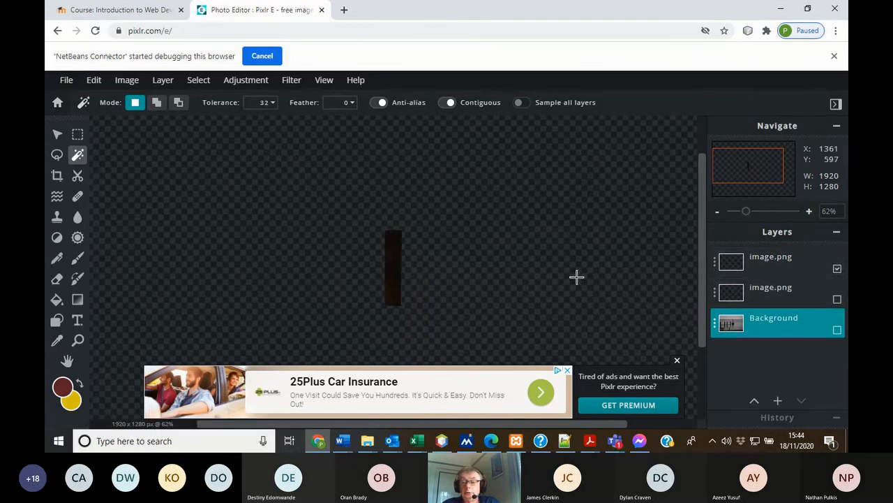
click(837, 330)
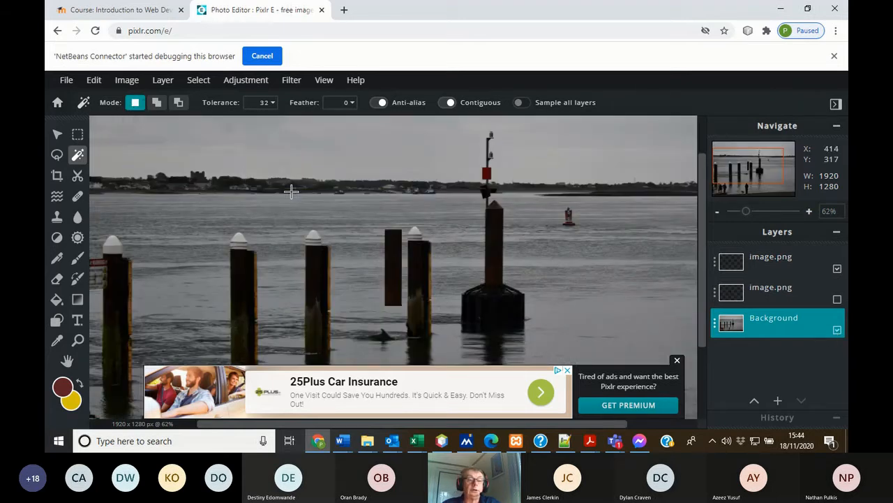
Wand-select the sky, replace that with a freehand lasso around the second post, and add the beacon pillar to the selection
click(206, 130)
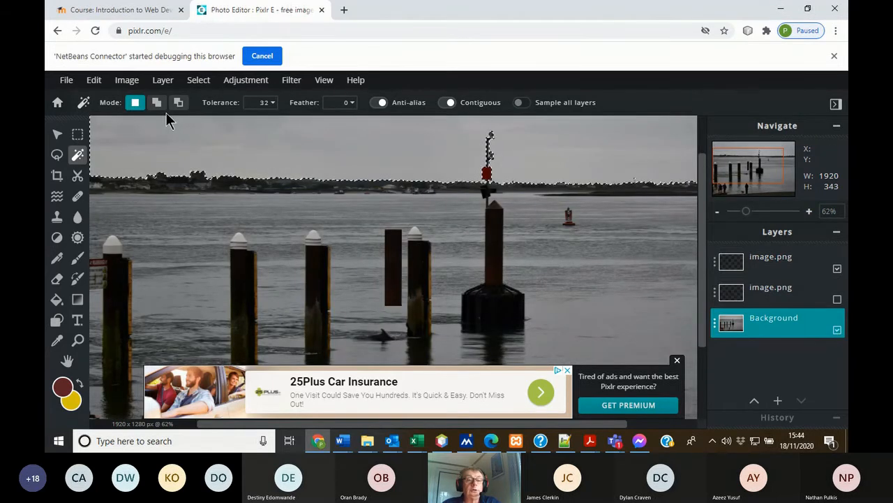
click(66, 157)
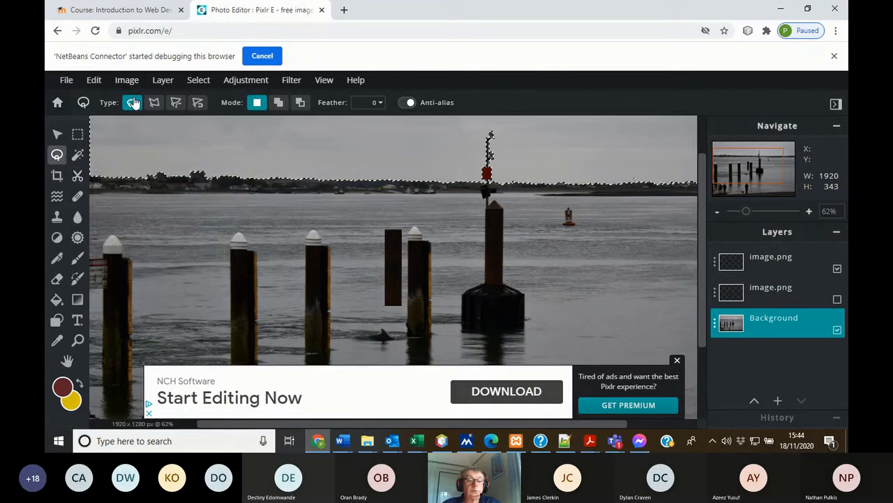
mouse_move(209, 213)
mouse_down()
mouse_move(295, 270)
mouse_move(278, 309)
mouse_move(255, 312)
mouse_move(203, 283)
mouse_move(211, 212)
mouse_up()
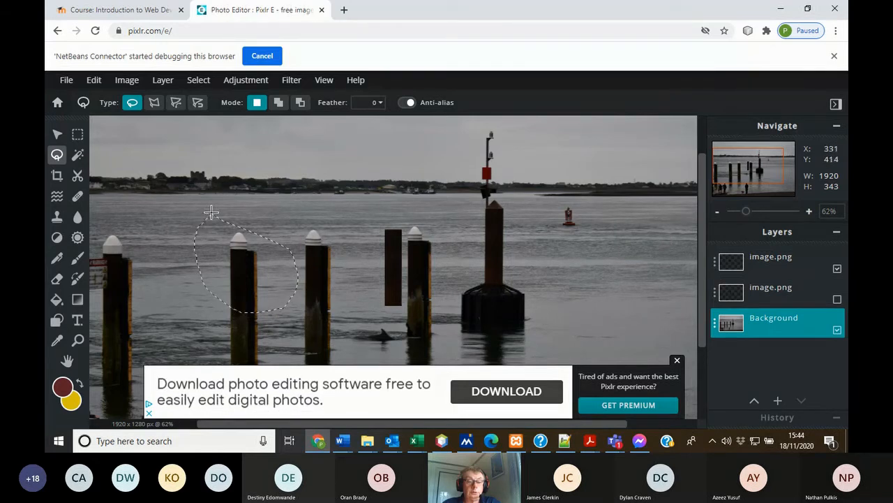
key(shift)
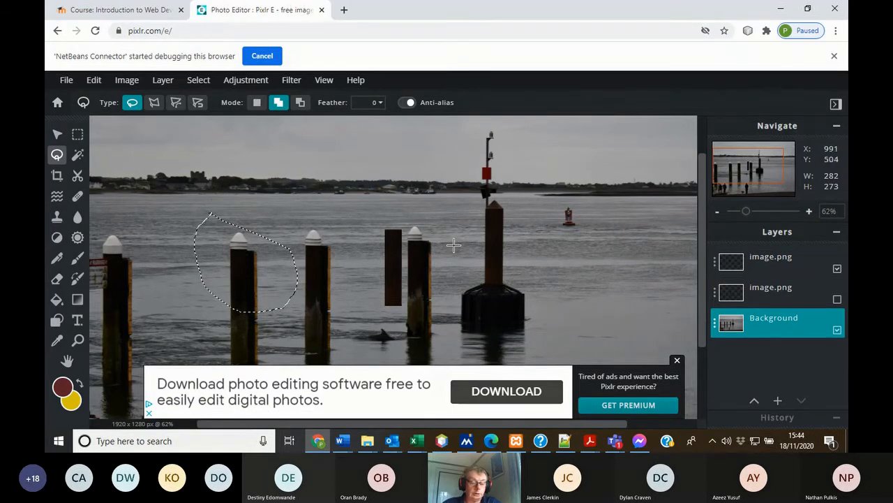
mouse_move(453, 214)
mouse_down()
mouse_move(521, 136)
mouse_move(545, 327)
mouse_move(494, 342)
mouse_move(474, 339)
mouse_move(457, 246)
mouse_up()
Copy the combined post and beacon selection and paste it as a new layer
key(ctrl+c)
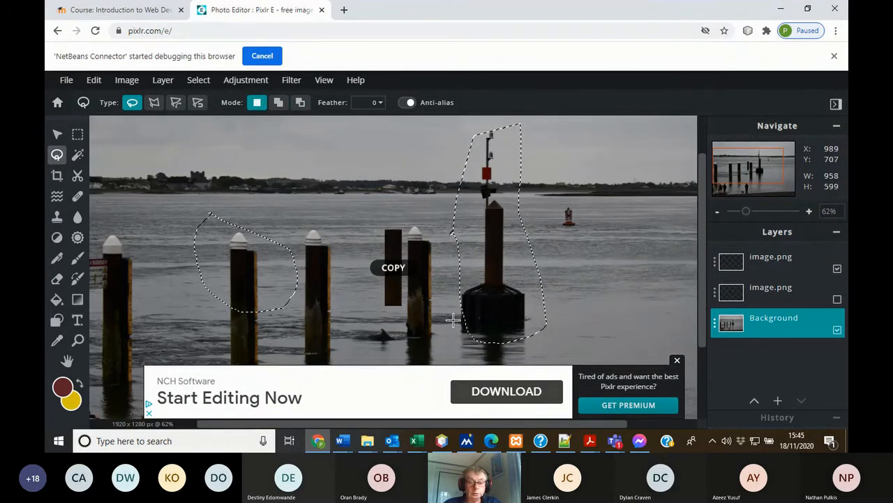
key(alt)
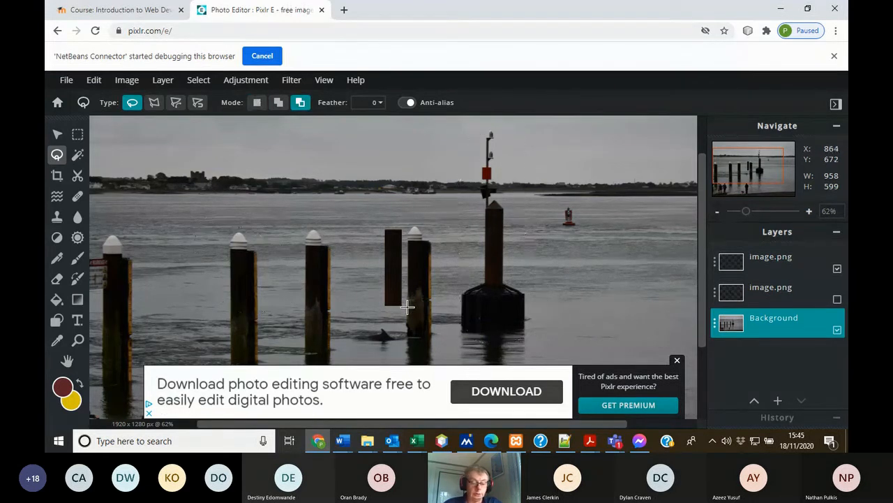
key(ctrl+v)
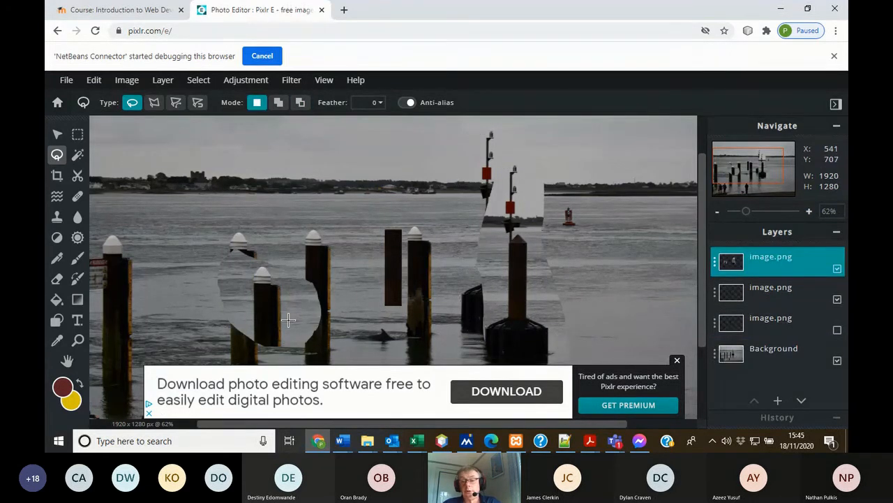
drag(317, 316, 321, 318)
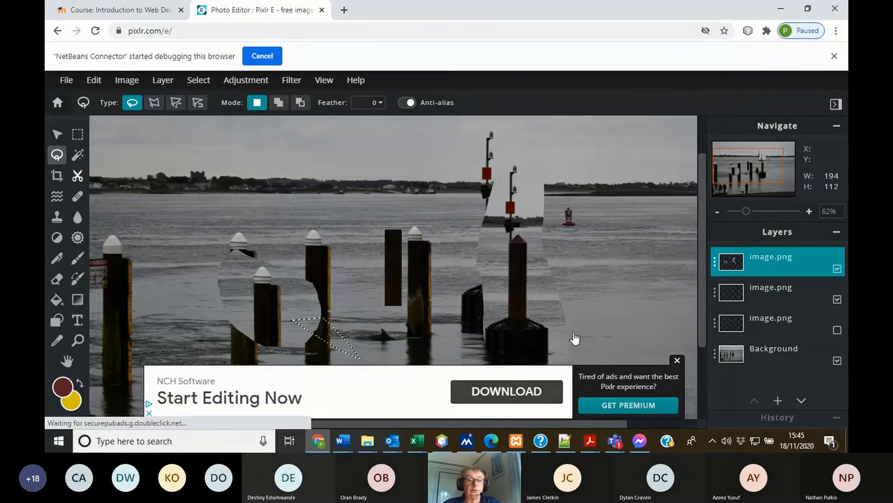
Isolate the newly pasted layer by hiding the other layers, and switch the visibility back to Background only
click(838, 300)
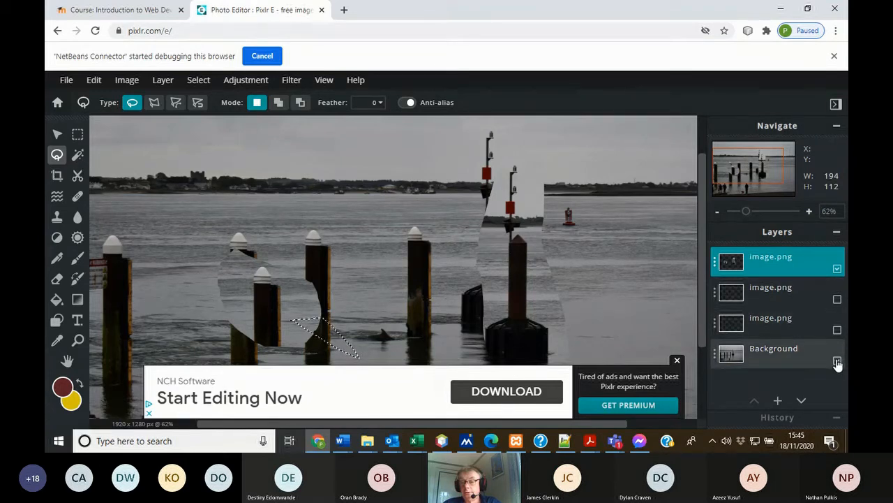
click(838, 362)
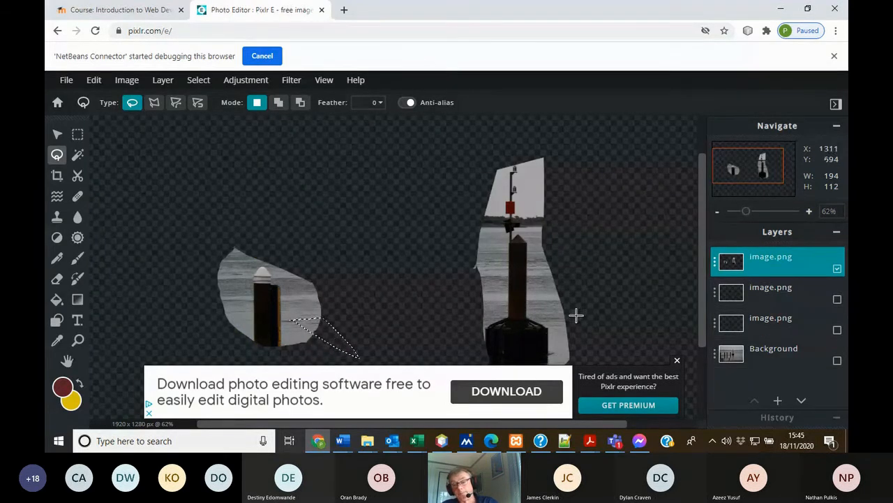
click(837, 269)
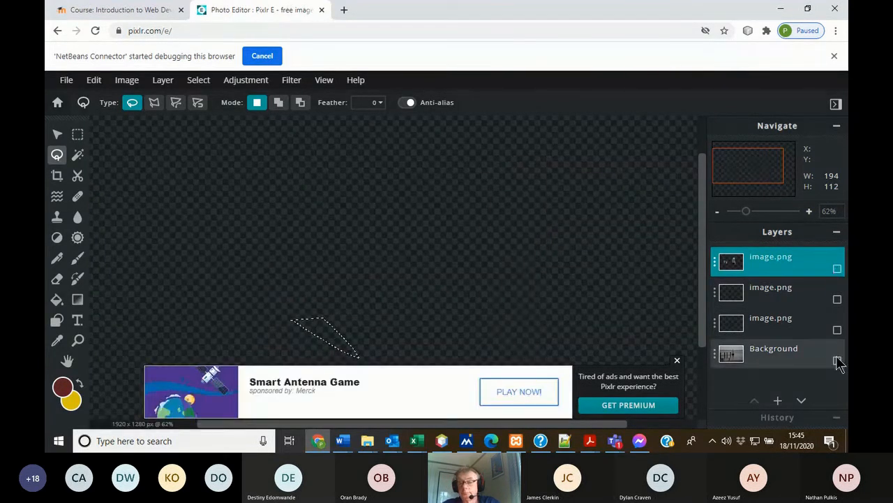
click(837, 361)
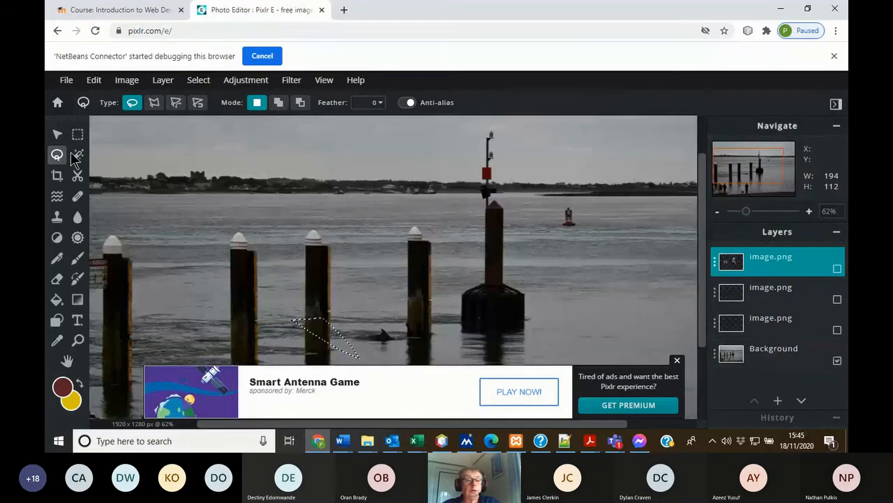
Read the Wand Select task about pillars and tolerance in the Word tutorial and return to Pixlr
click(341, 442)
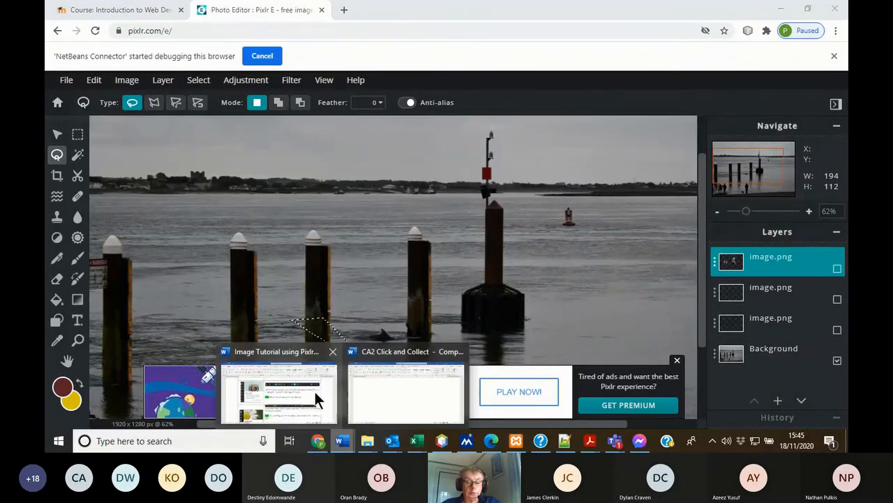
click(313, 396)
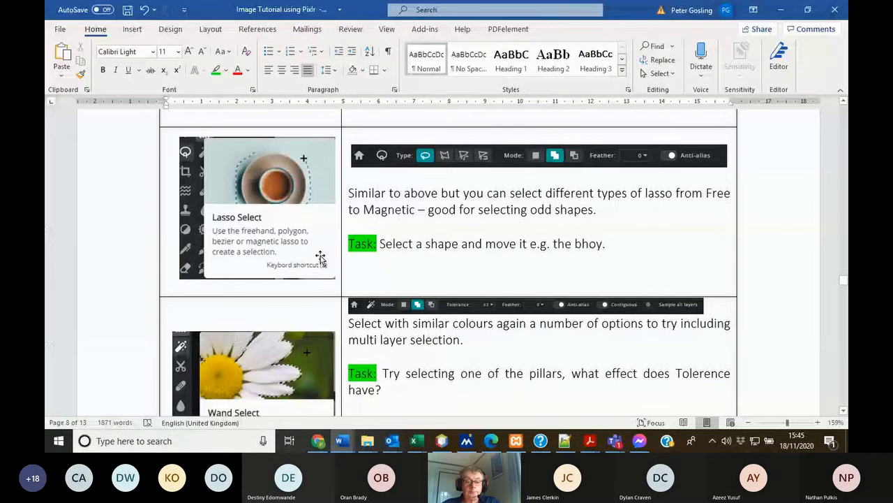
scroll(320, 258, down, 3)
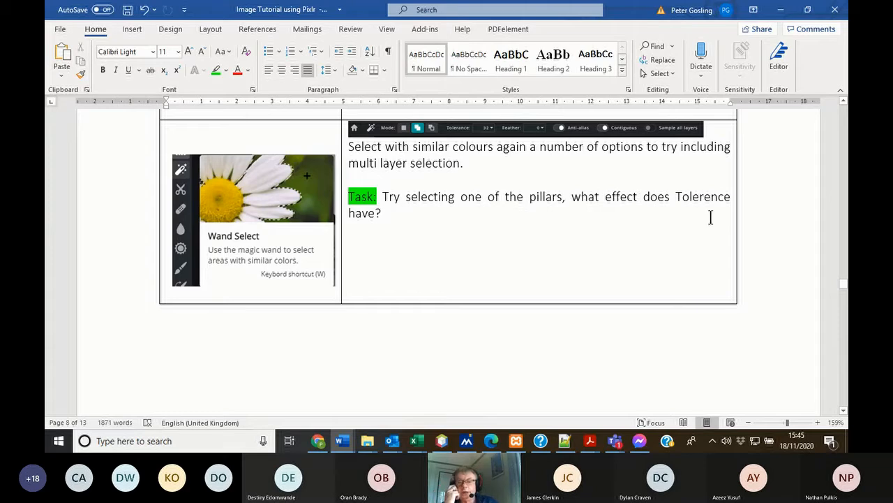
click(317, 440)
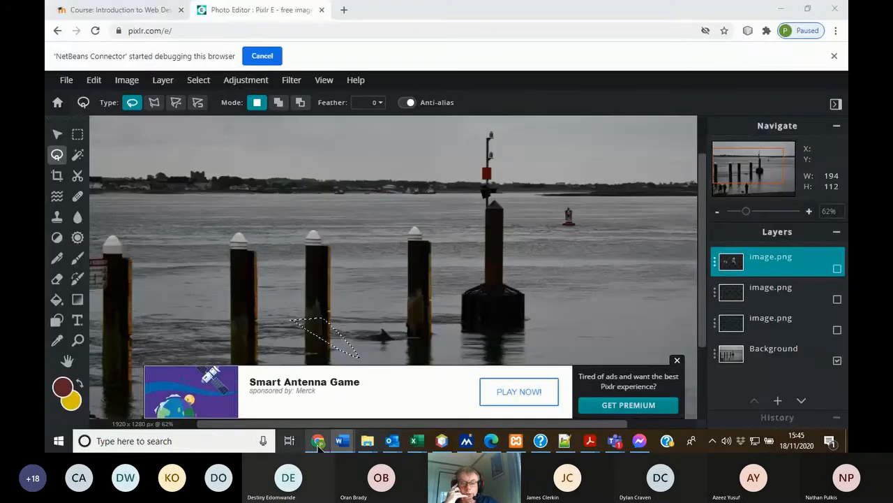
Try Wand Select on the third post's white cap, making Background the active layer
click(78, 155)
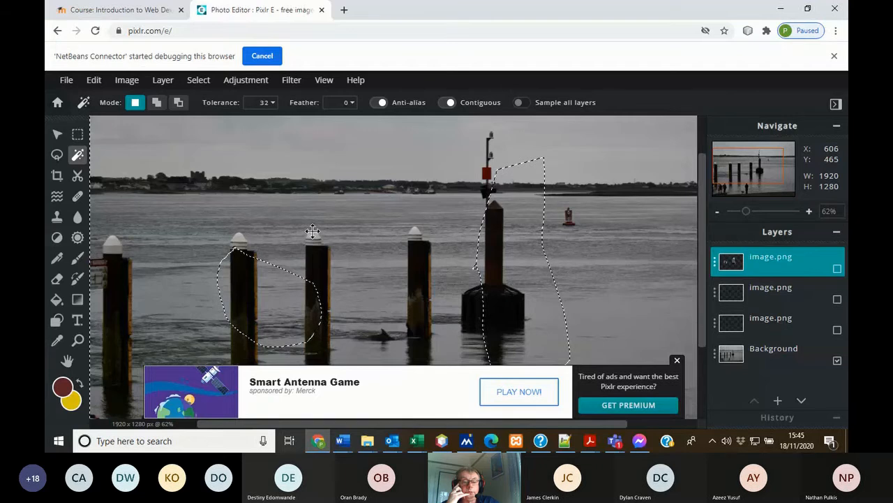
click(796, 350)
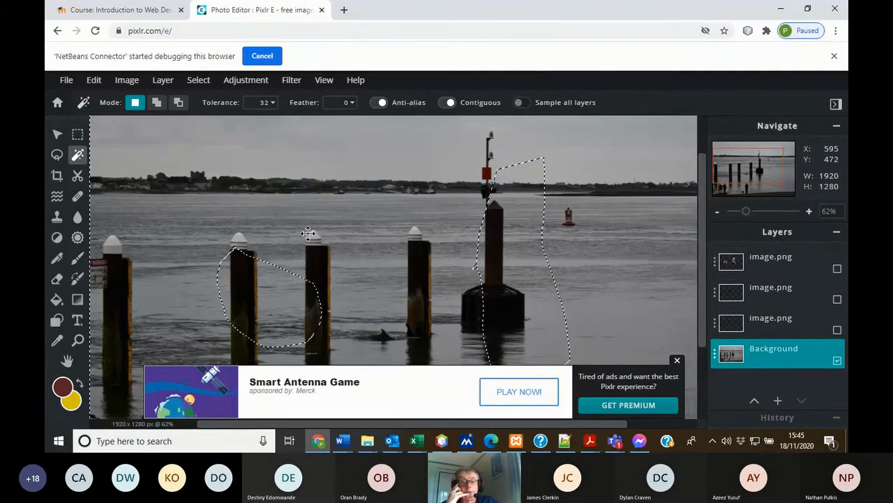
drag(308, 234, 312, 230)
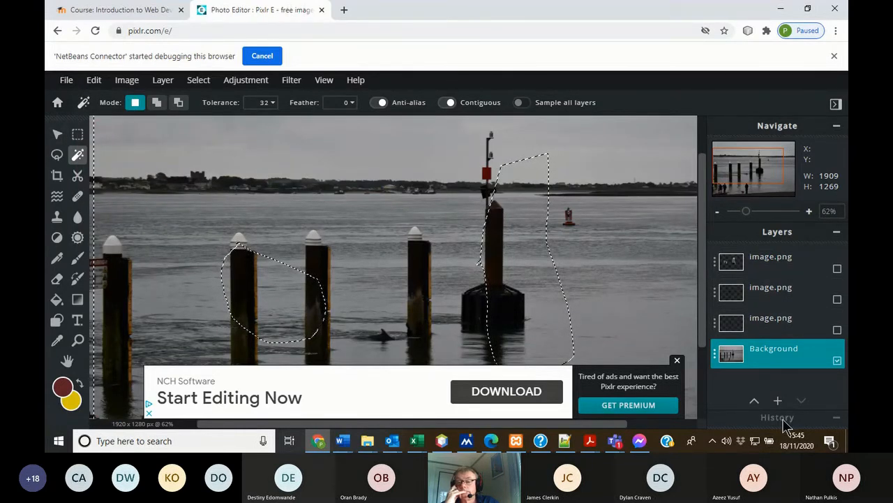
Roll the image back in History to the upper of the two adjacent Layer order entries, and close the advert
click(837, 417)
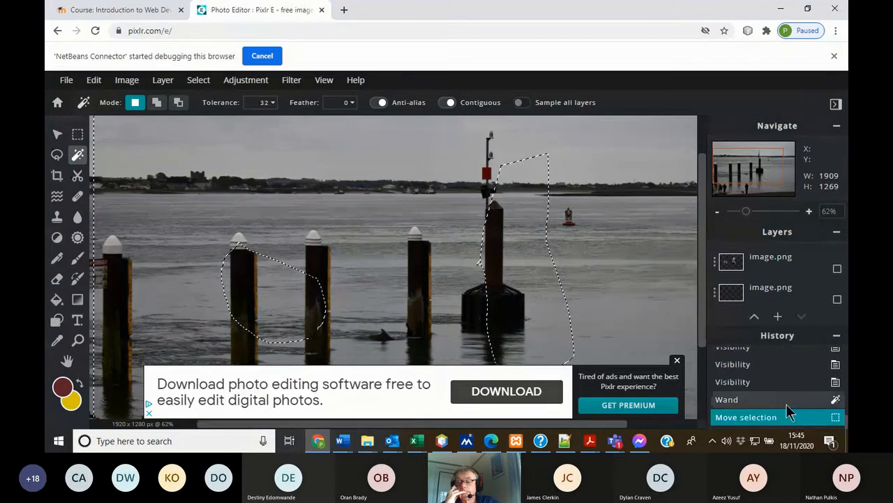
scroll(750, 370, up, 2)
scroll(748, 369, up, 2)
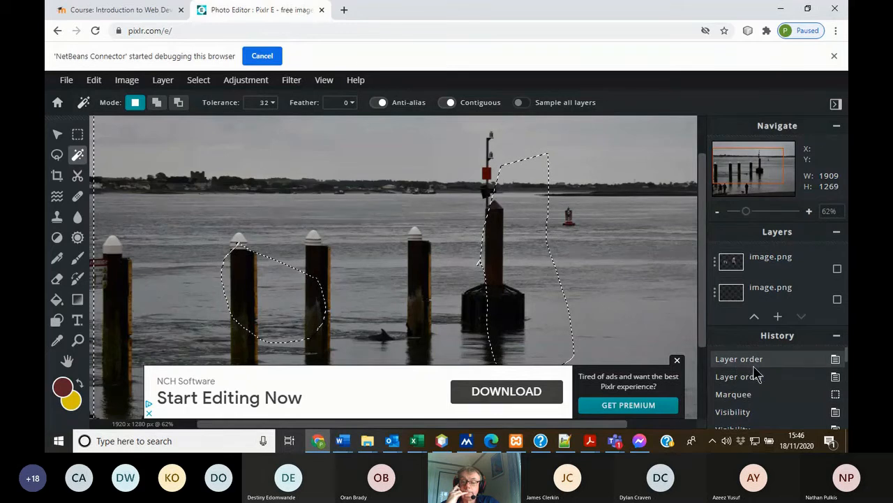
click(753, 380)
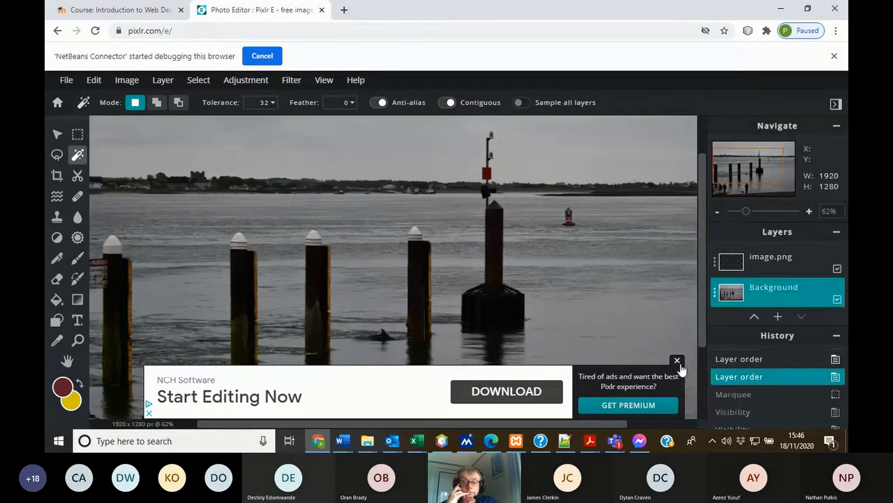
click(677, 360)
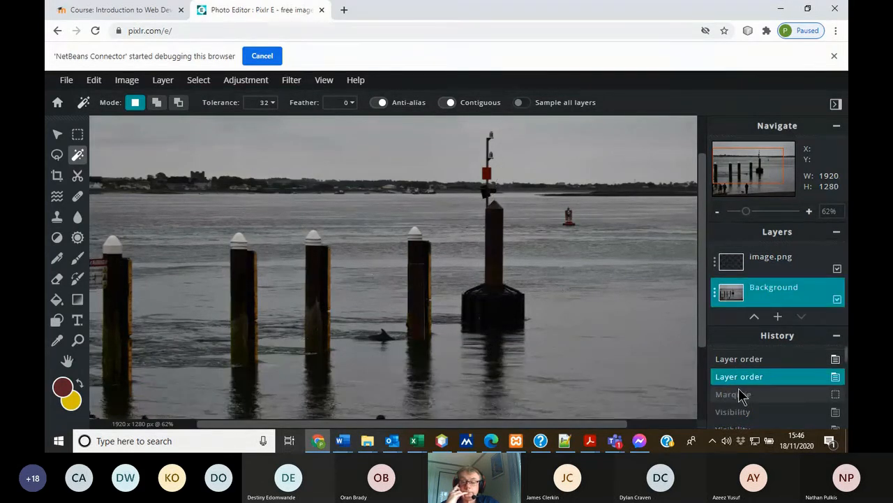
click(734, 360)
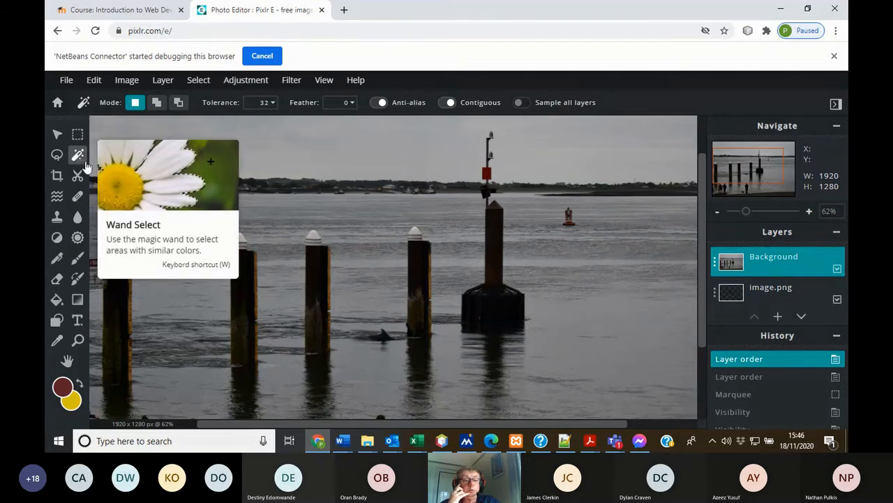
Try Wand Select on the second post's white cap, clear the selection, and switch to the Crop tool
click(247, 238)
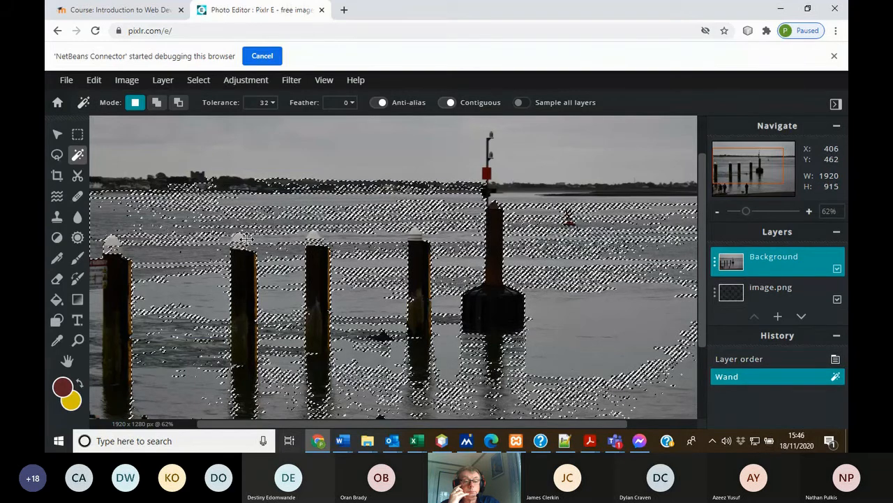
drag(246, 238, 243, 239)
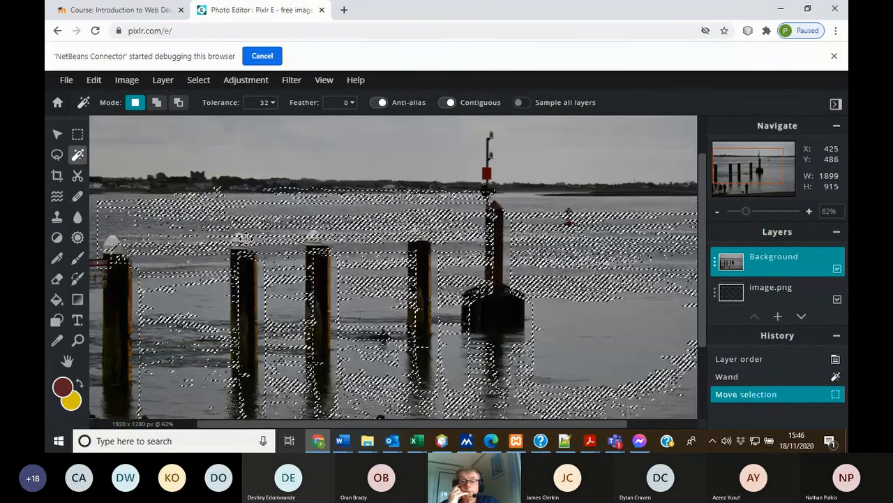
click(57, 175)
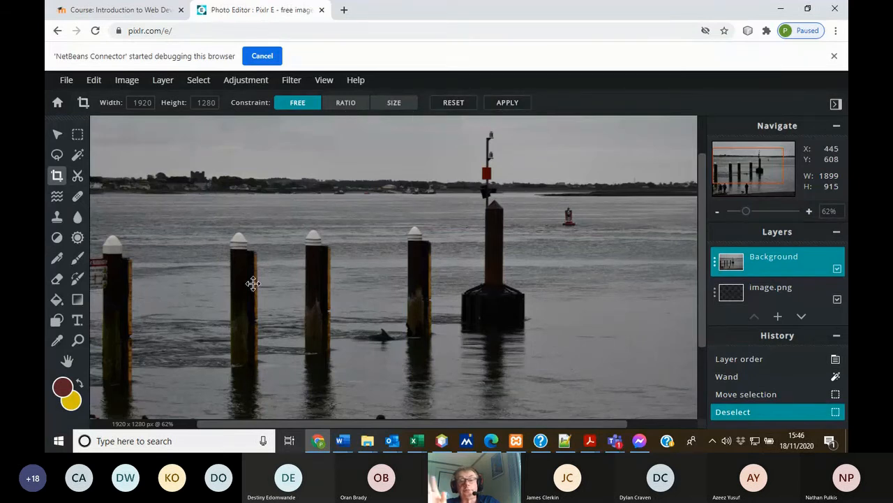
Read the Crop, Cutout / Mask and Liquify tasks in the Word image tutorial
scroll(316, 333, down, 1)
scroll(312, 331, up, 5)
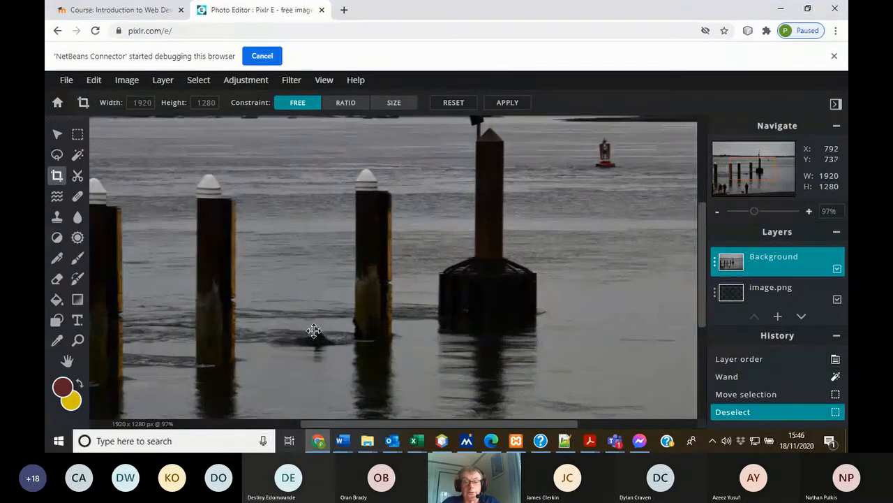
scroll(314, 338, down, 2)
mouse_move(340, 443)
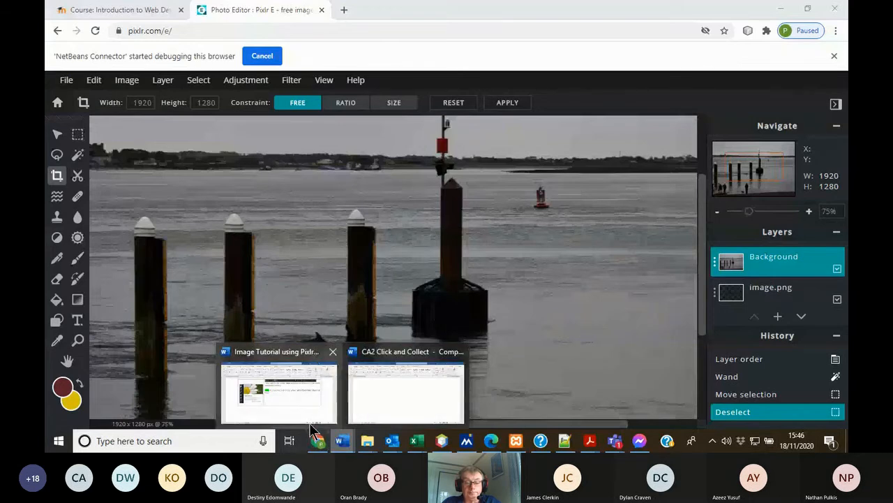
click(293, 342)
scroll(320, 252, down, 10)
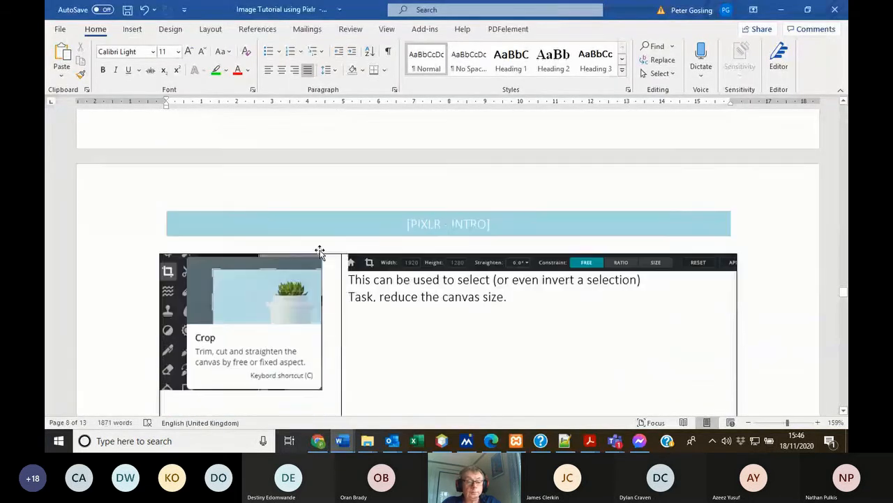
scroll(319, 253, down, 4)
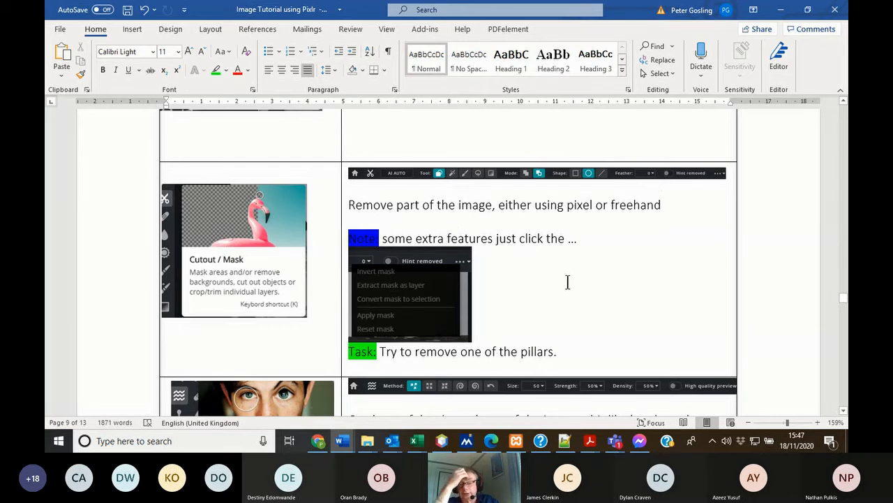
scroll(559, 285, down, 1)
scroll(556, 286, down, 1)
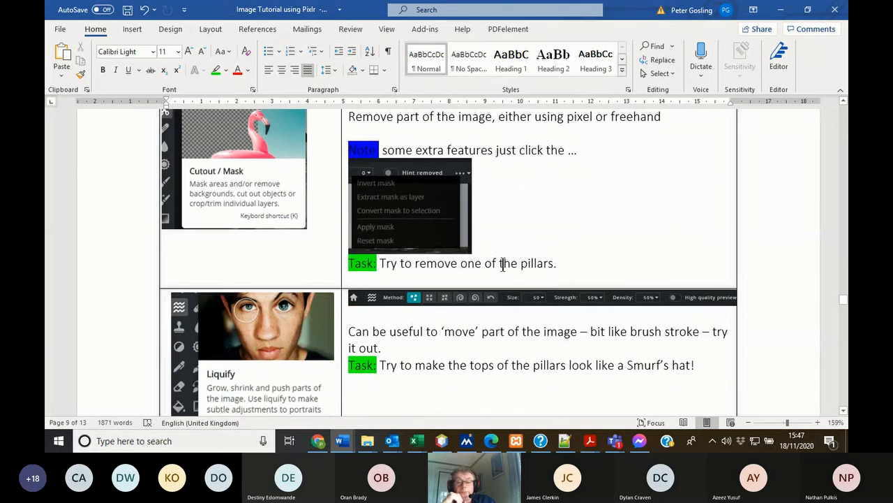
scroll(306, 248, down, 3)
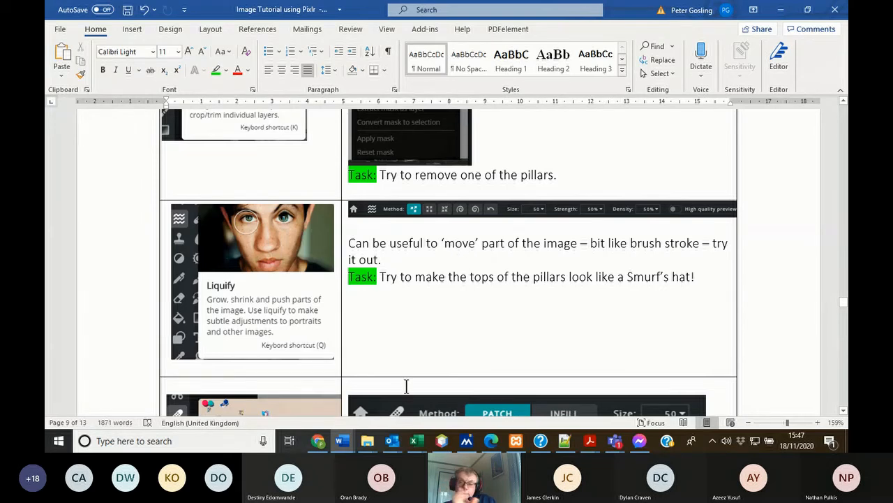
Switch to Pixlr, try blurring spots on the water with the 50 px brush, and hide the image.png layer
click(318, 442)
click(78, 218)
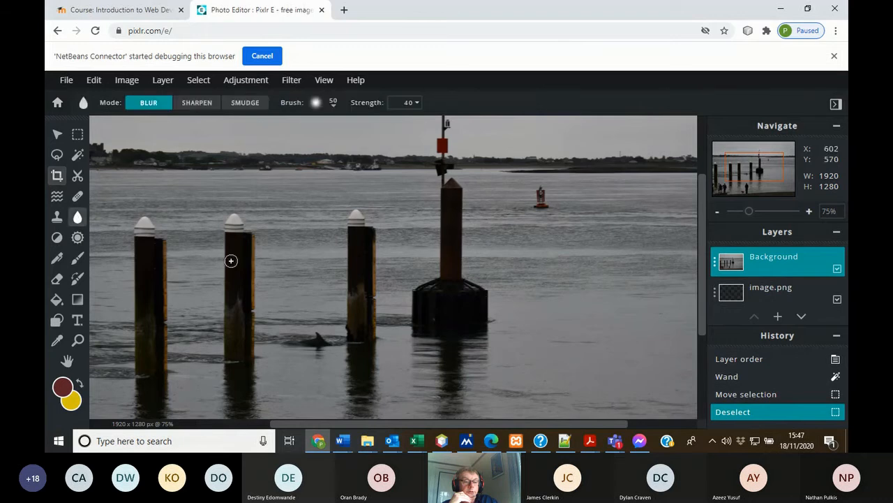
click(613, 284)
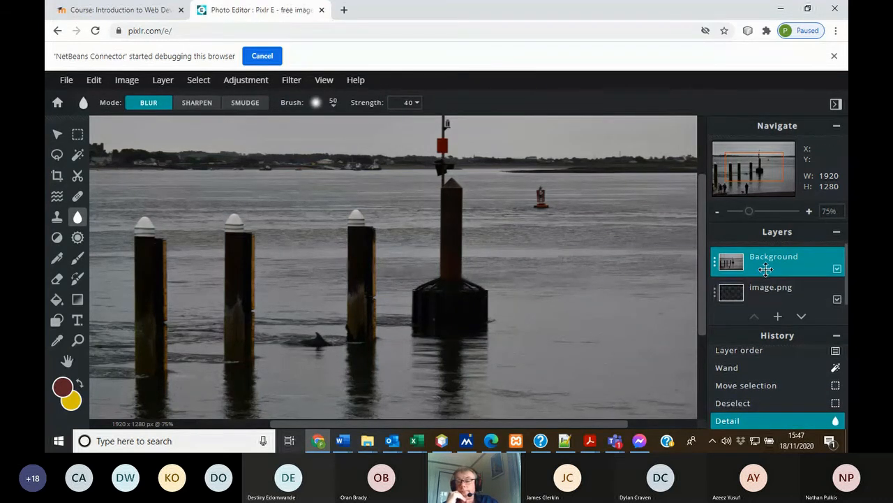
click(838, 298)
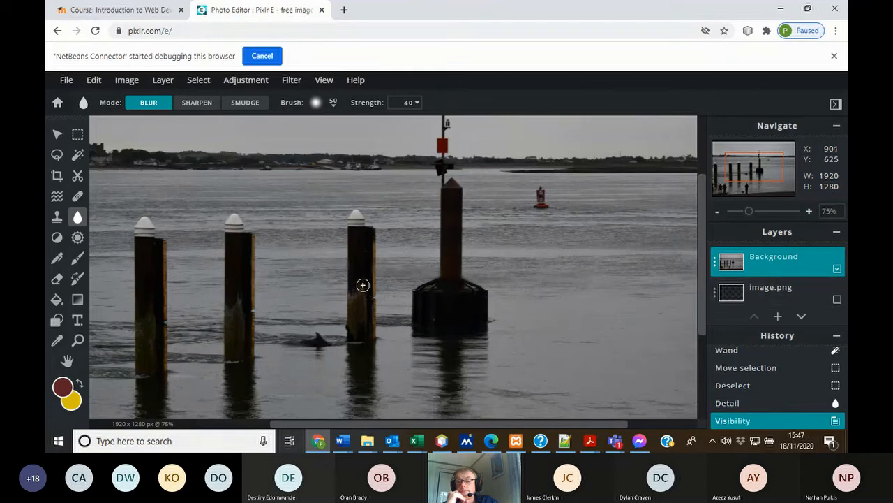
click(268, 263)
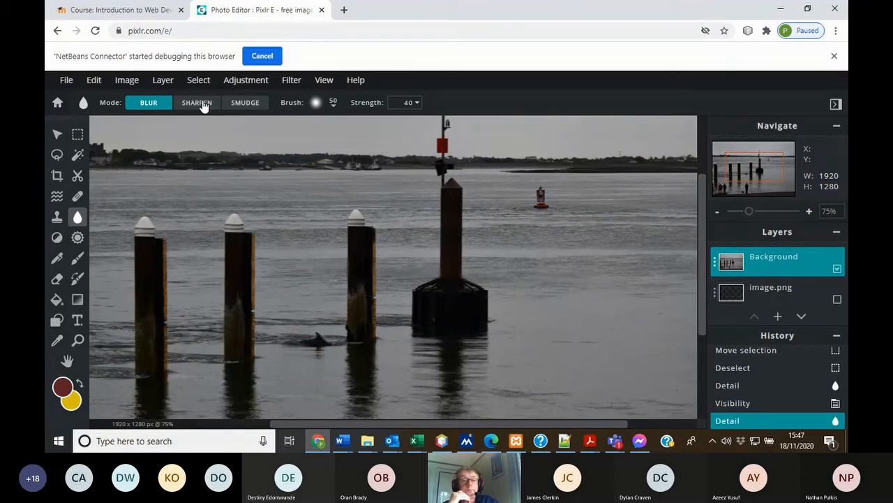
Try smudging the tall marker and the three white-capped posts with the 50 px brush
click(241, 104)
mouse_move(434, 199)
mouse_down()
mouse_move(495, 222)
mouse_move(464, 234)
mouse_move(384, 237)
mouse_move(398, 243)
mouse_move(385, 263)
mouse_move(290, 244)
mouse_up()
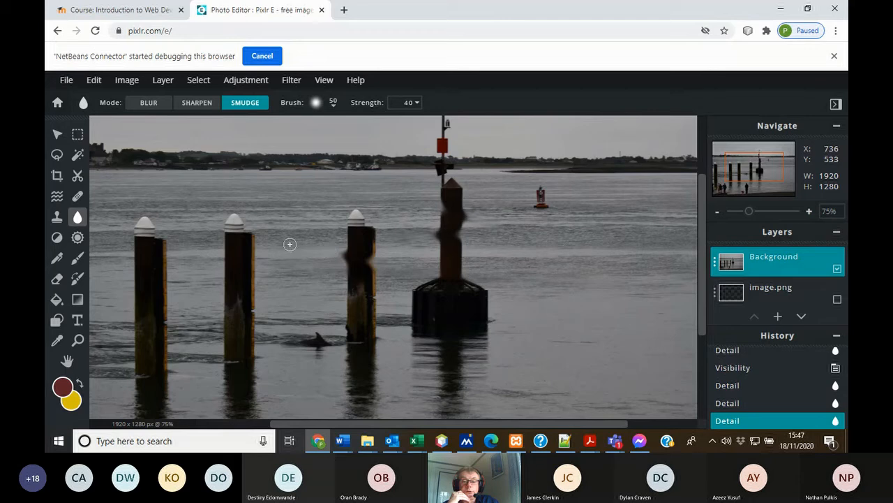
mouse_move(124, 263)
mouse_down()
mouse_move(214, 298)
mouse_move(490, 316)
mouse_up()
Switch the detail tool to Sharpen and set its brush to 669 px size and 78% softness
click(197, 102)
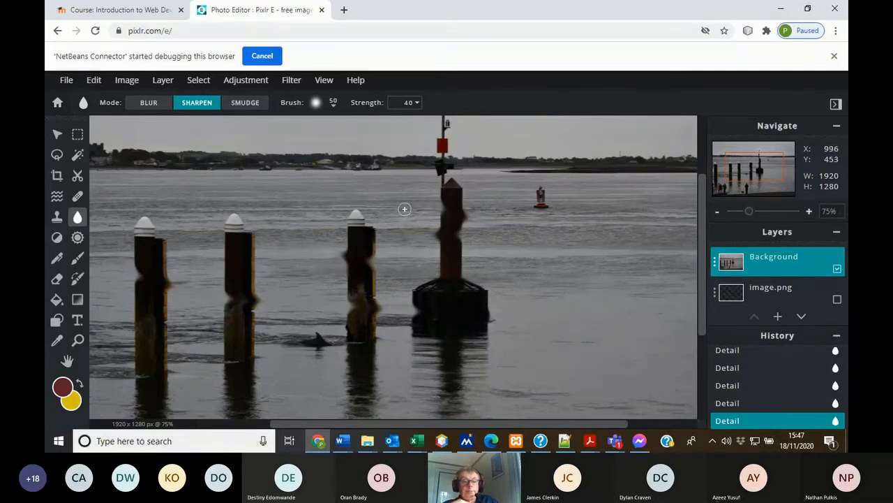
click(333, 106)
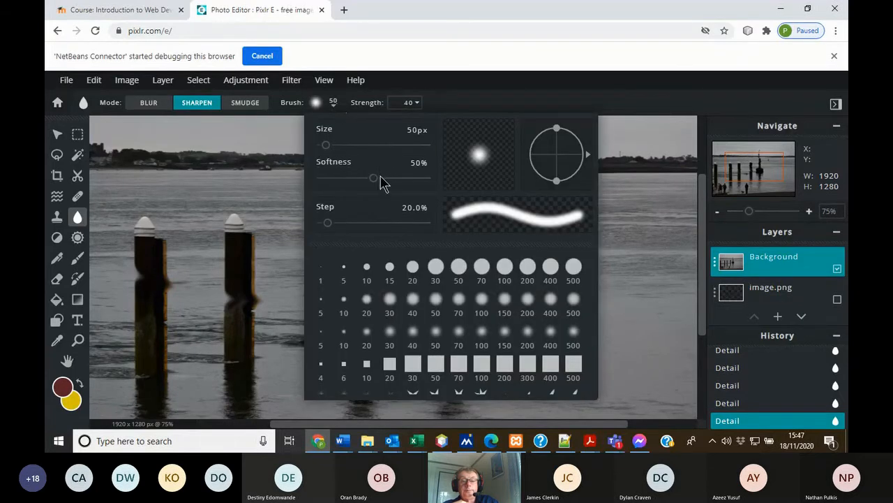
click(391, 145)
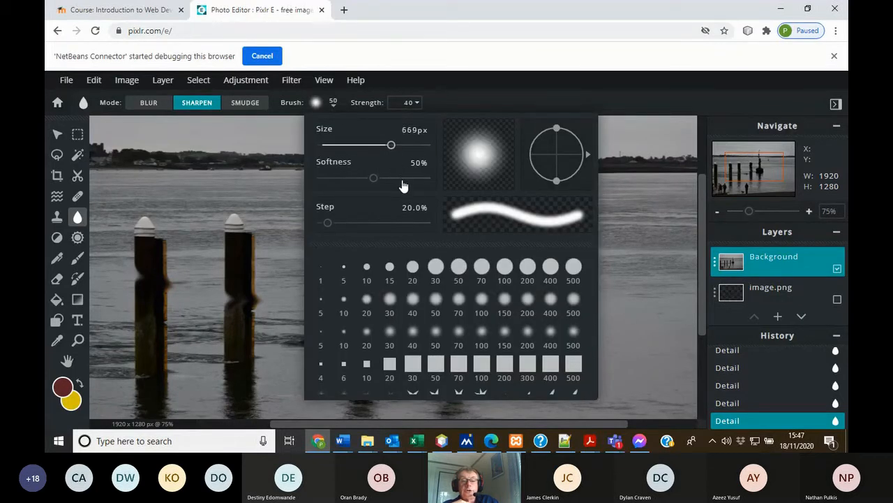
click(403, 178)
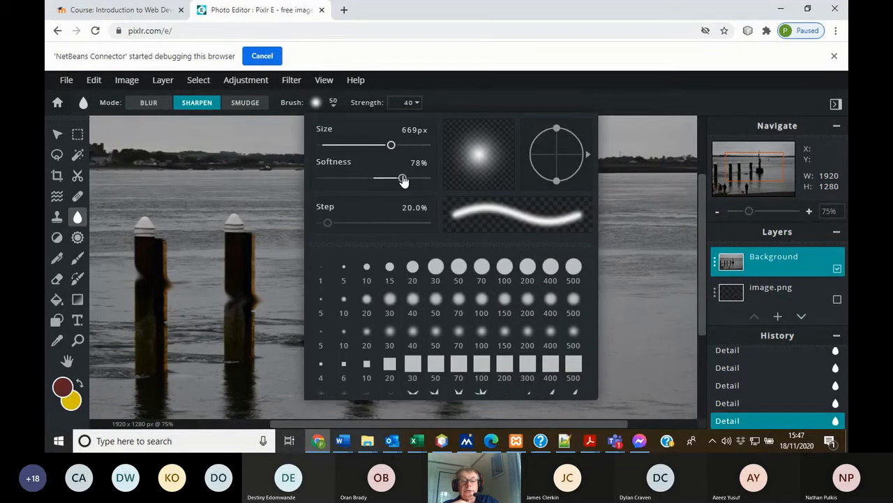
click(288, 202)
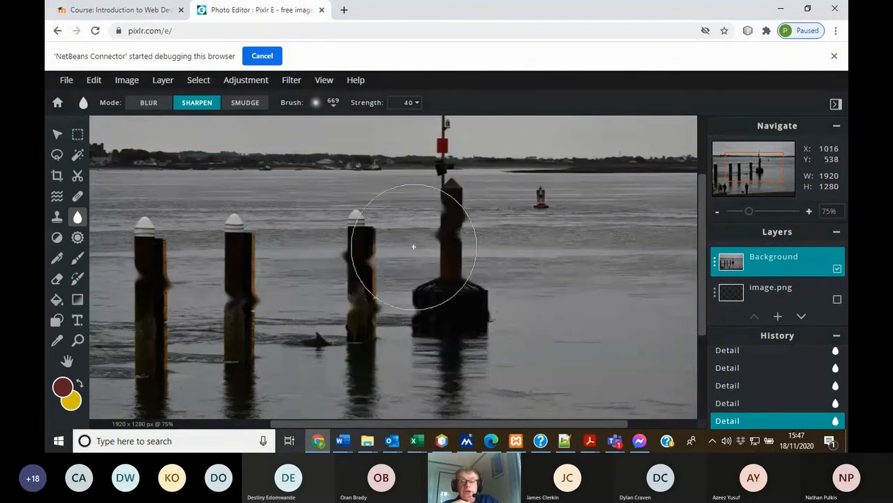
Try smudging the tall marker and its base with the large brush, and roll the image back in History to Layer order
click(248, 102)
mouse_move(383, 253)
mouse_down()
mouse_move(479, 328)
mouse_move(580, 397)
mouse_up()
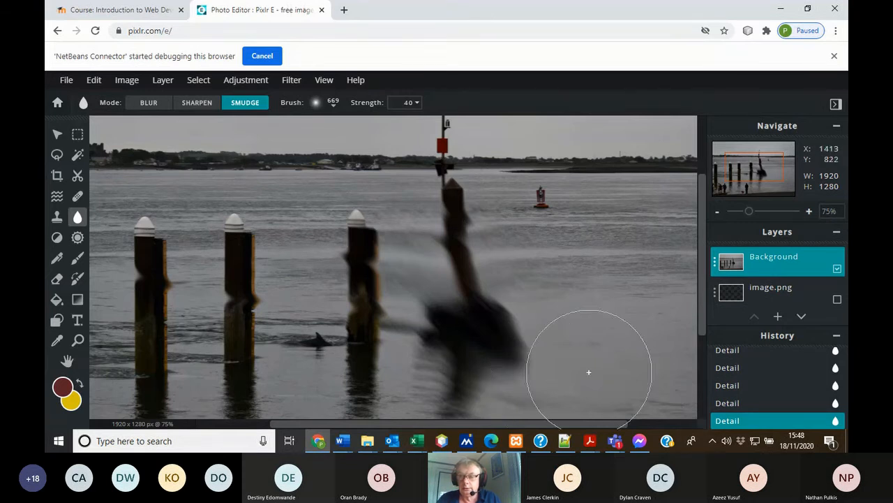
scroll(734, 363, up, 5)
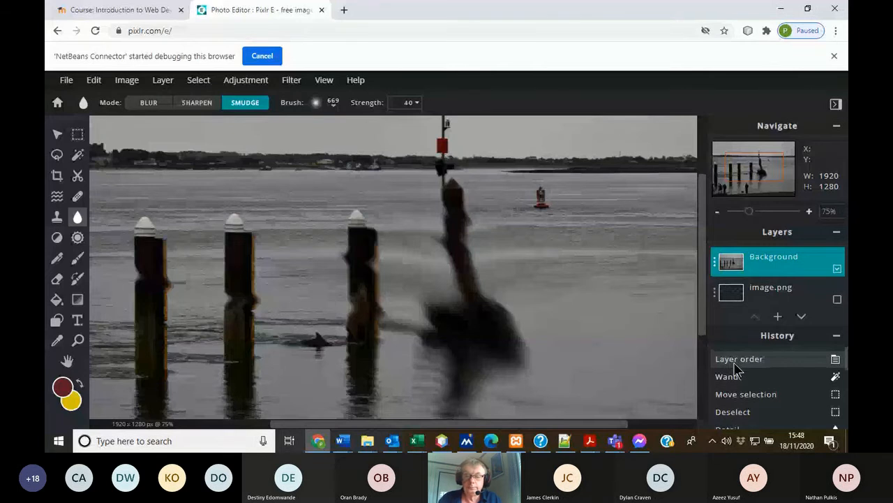
click(736, 364)
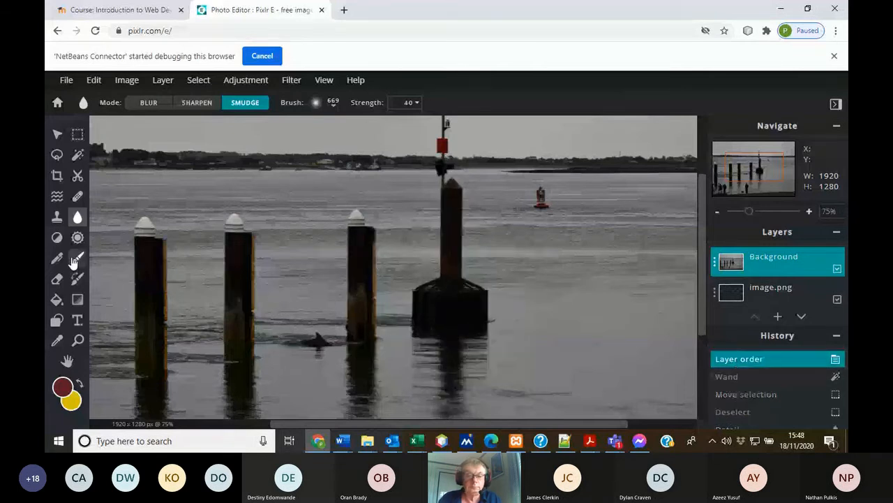
Read the Heal, Clone, Blur / Sharpen / Smudge, Dodge / Burn and Sponge / Color tasks in the Word tutorial
click(342, 440)
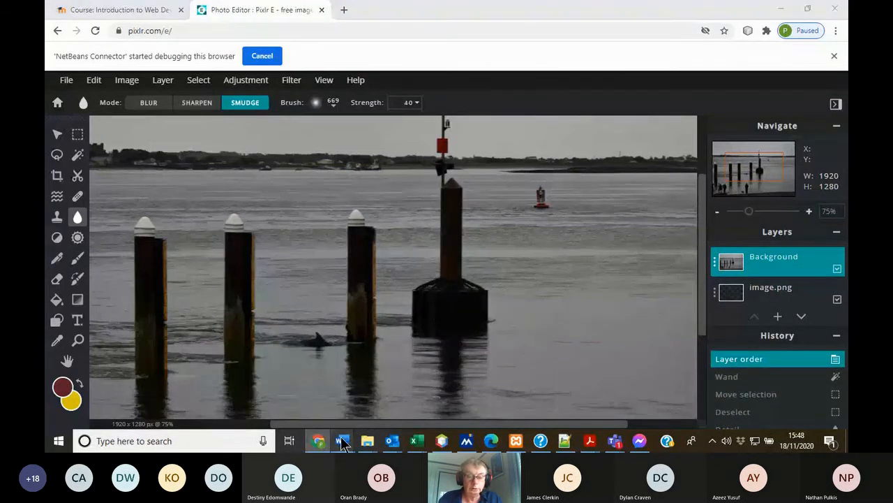
click(319, 398)
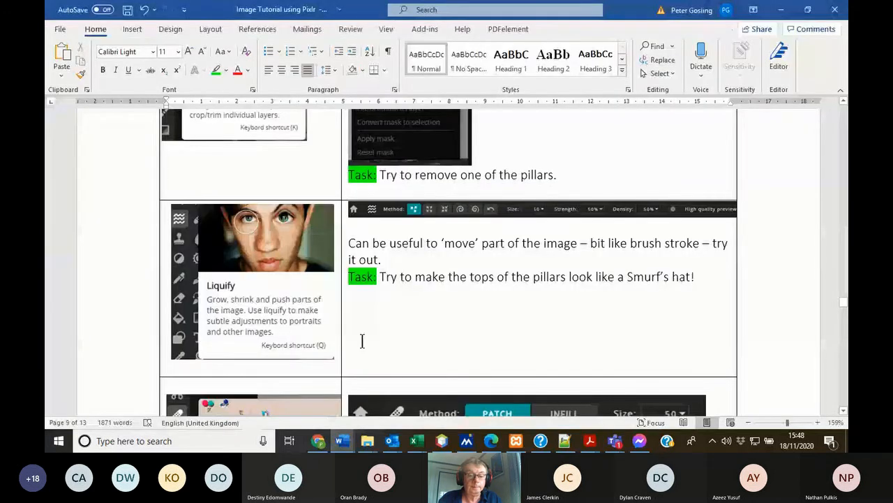
scroll(362, 341, down, 2)
scroll(385, 305, down, 4)
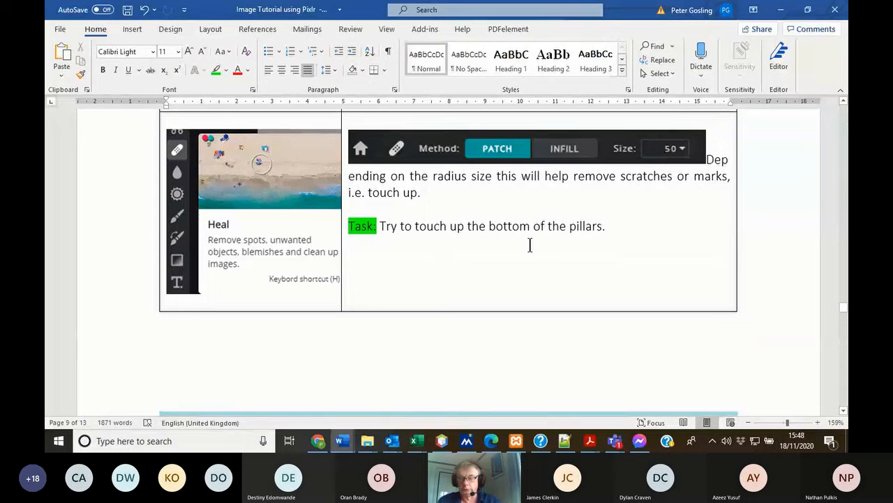
scroll(534, 243, down, 5)
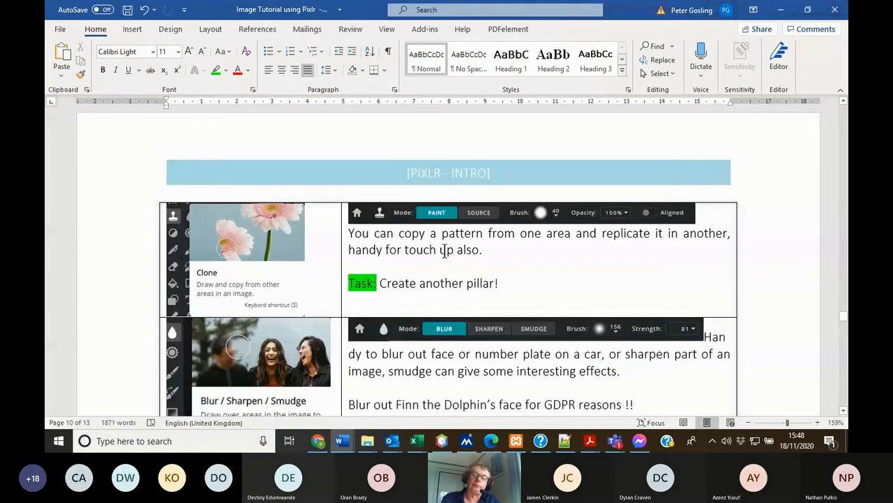
scroll(445, 251, down, 1)
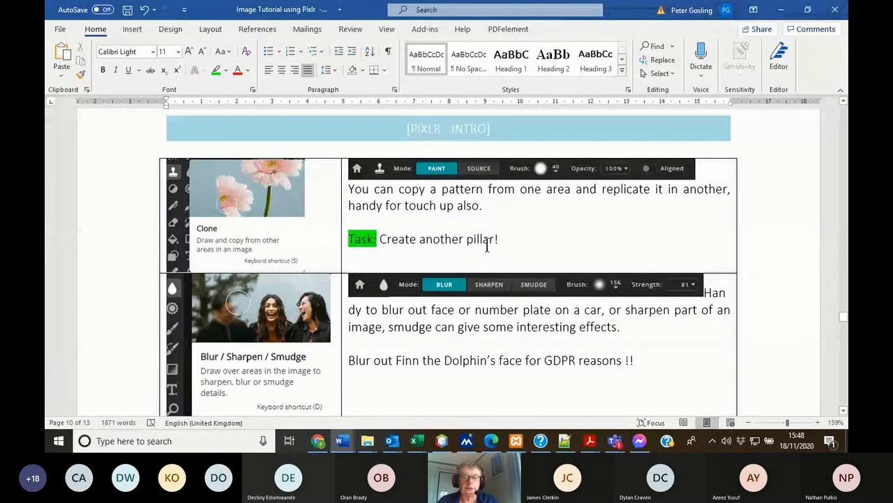
scroll(482, 240, down, 1)
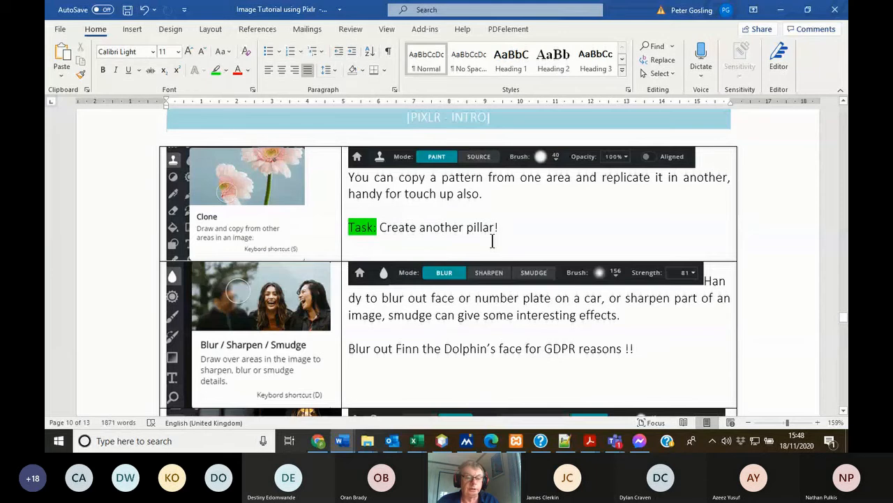
scroll(492, 240, down, 3)
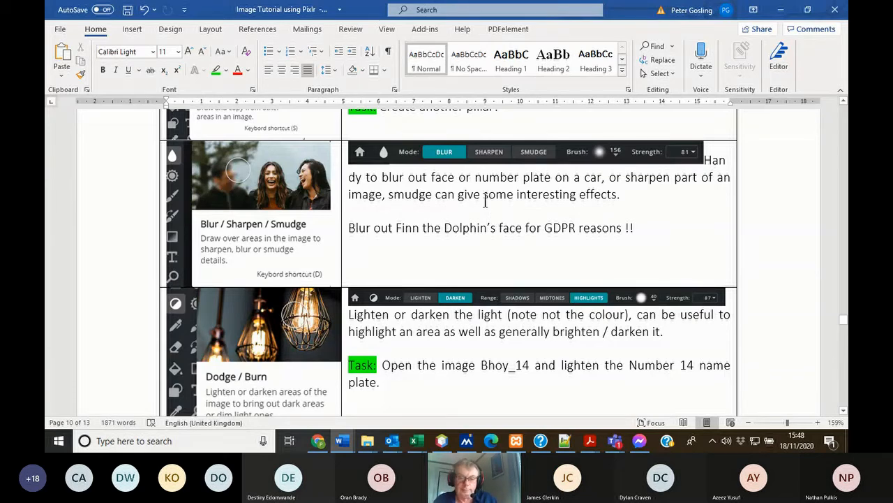
scroll(486, 201, down, 3)
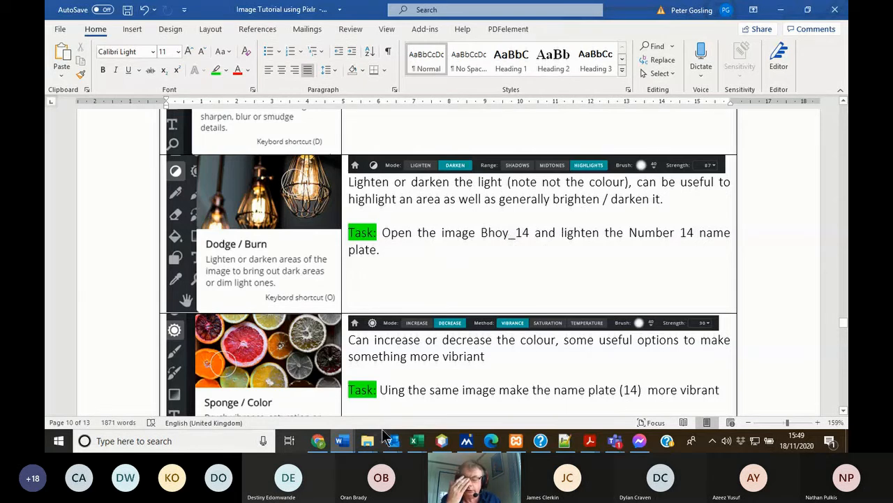
Return to Pixlr and open the image Bhoy_14 from the Pixlr Resources 2020 folder
click(320, 441)
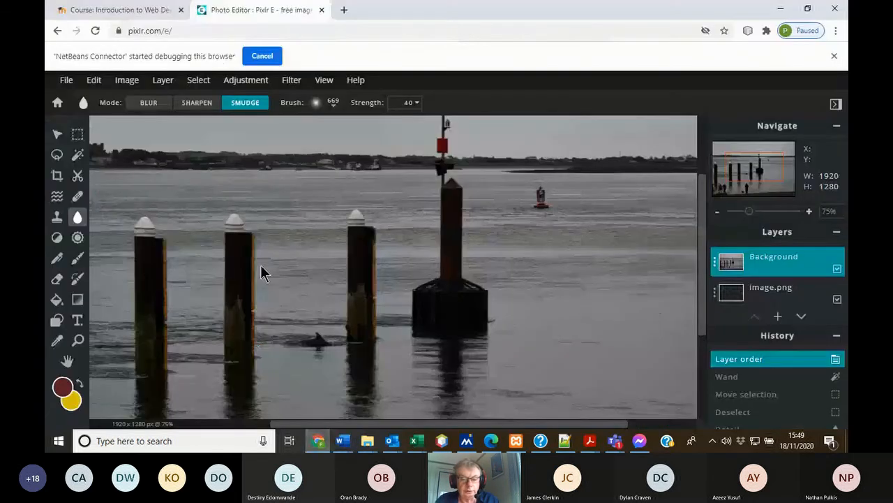
click(68, 84)
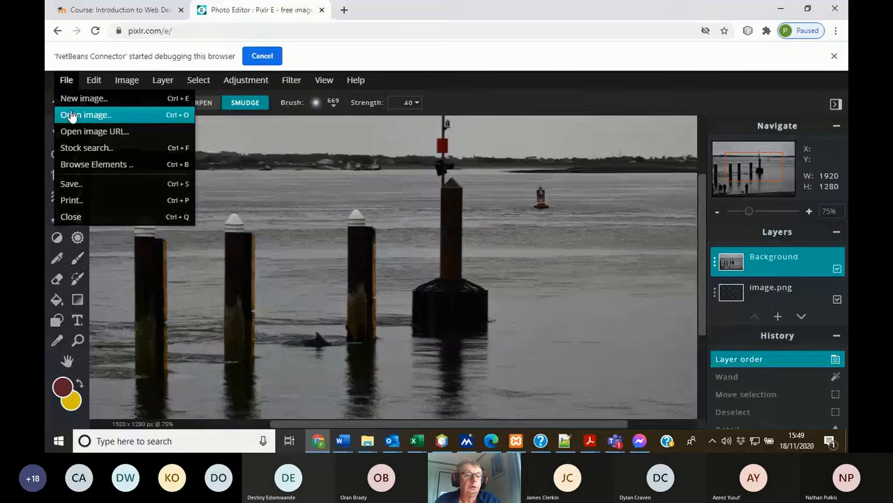
click(71, 115)
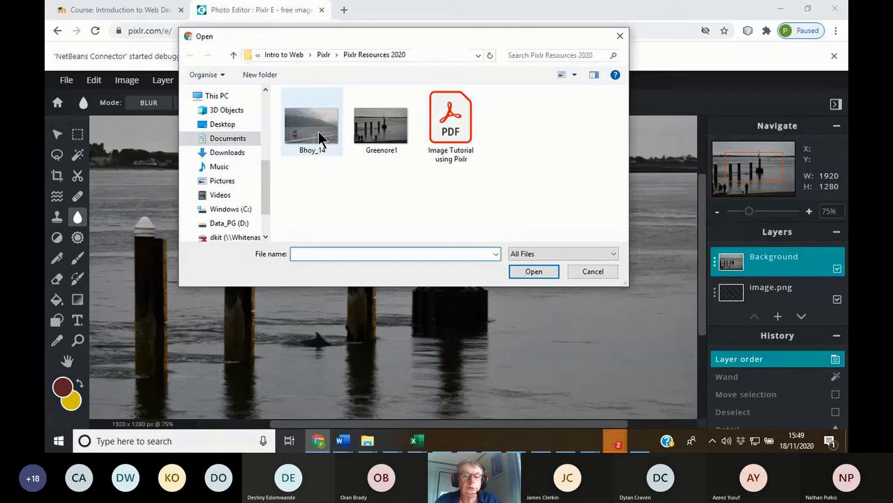
click(318, 131)
click(525, 271)
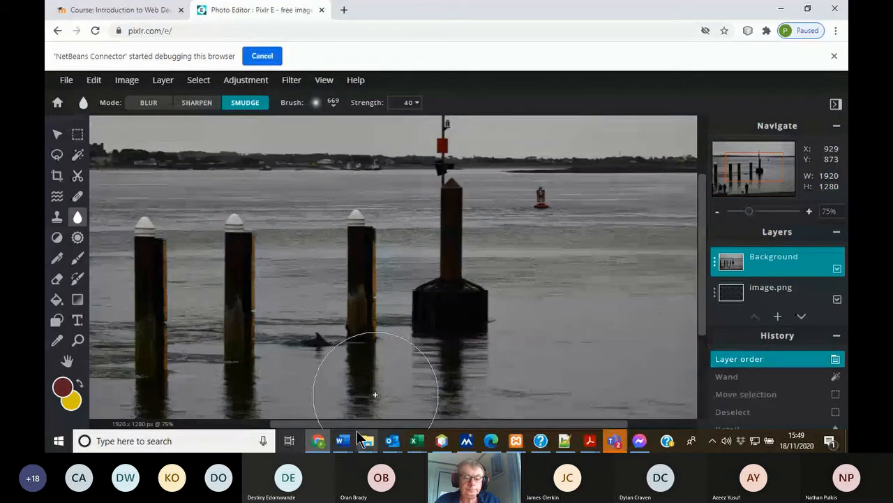
mouse_move(342, 440)
mouse_move(320, 406)
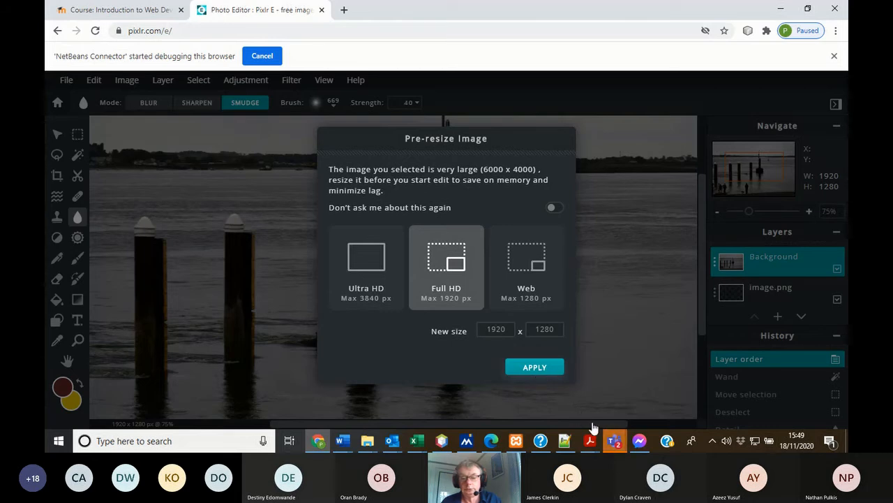
Switch to the Online Weekly Wed Session channel in Teams and dock its window to the right half of the desktop
click(614, 442)
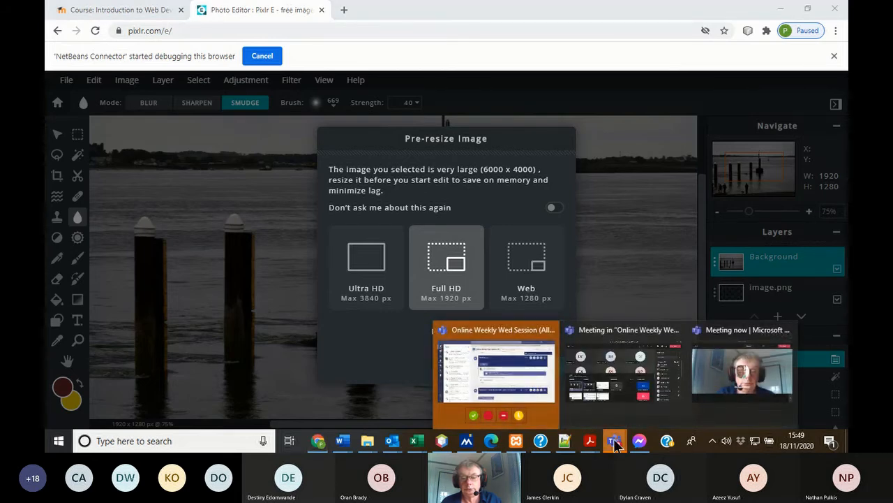
click(515, 338)
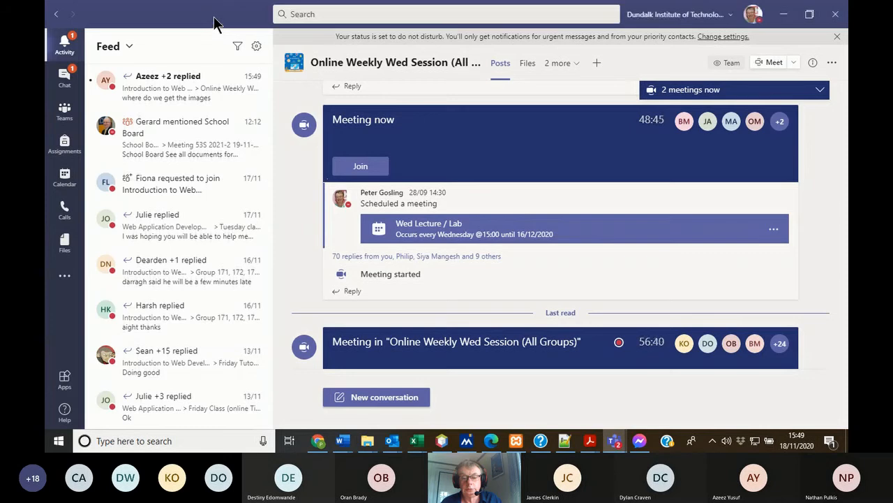
drag(214, 21, 845, 41)
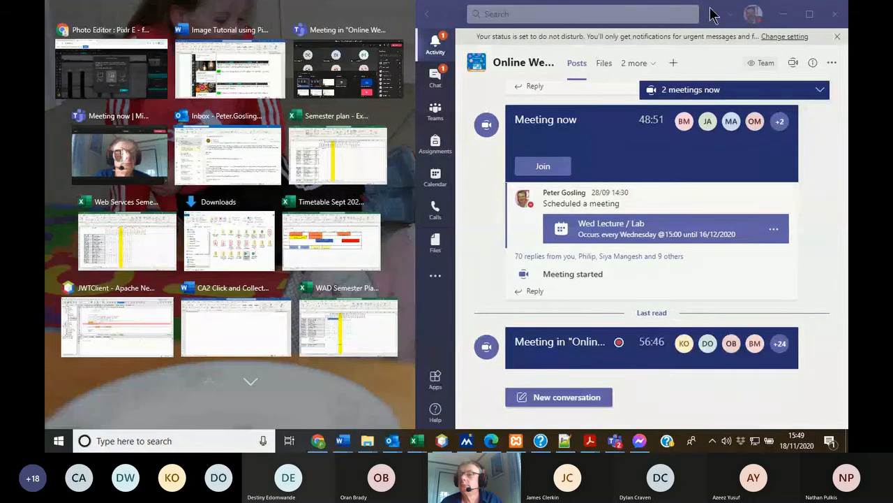
Return to the Bhoy_14 photo in Pixlr, close the advert and enlarge the view of the red buoy
click(783, 14)
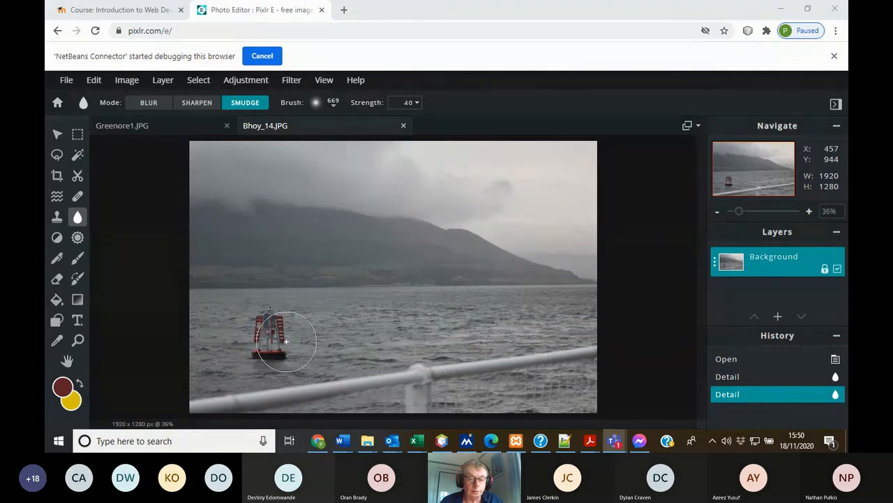
scroll(263, 330, up, 5)
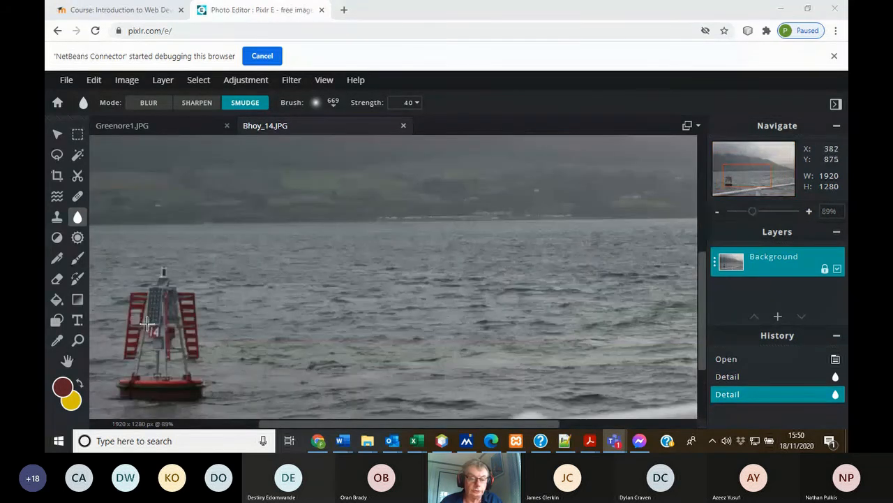
click(67, 360)
drag(283, 342, 409, 296)
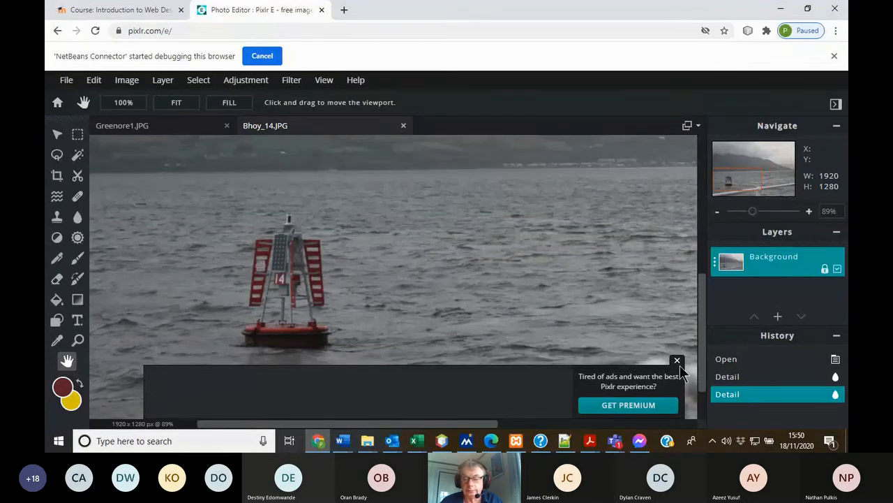
click(677, 360)
scroll(355, 267, down, 2)
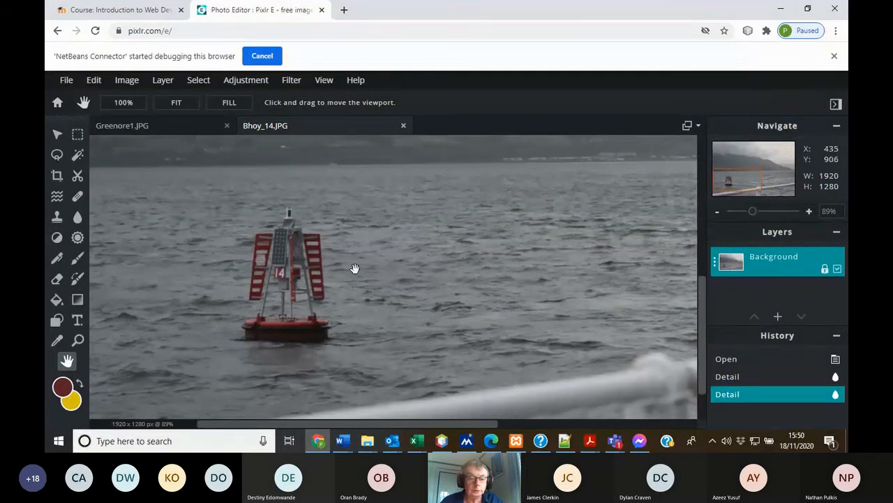
scroll(250, 272, up, 3)
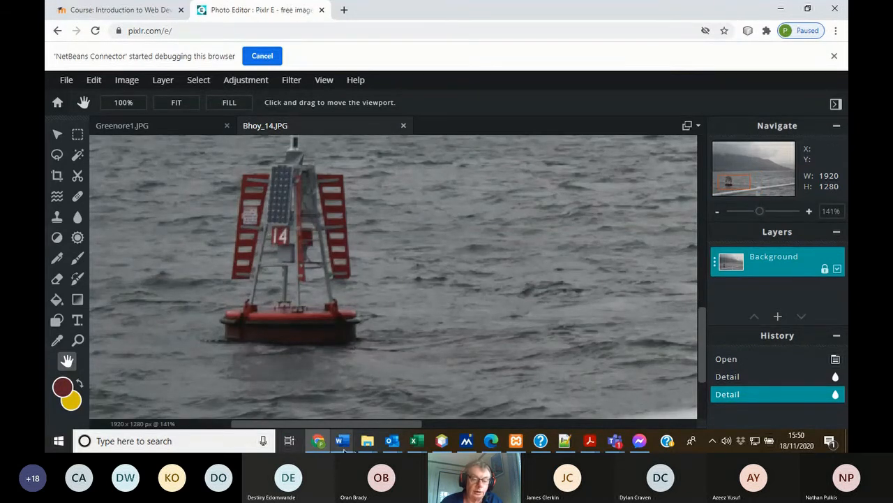
Switch to the Word tutorial to check the Dodge / Burn task, and come back to Pixlr
mouse_move(343, 446)
click(300, 401)
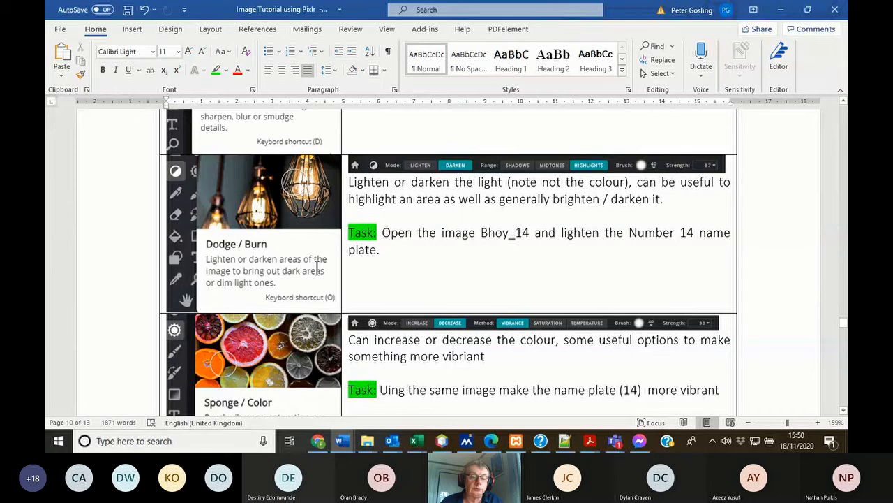
click(316, 443)
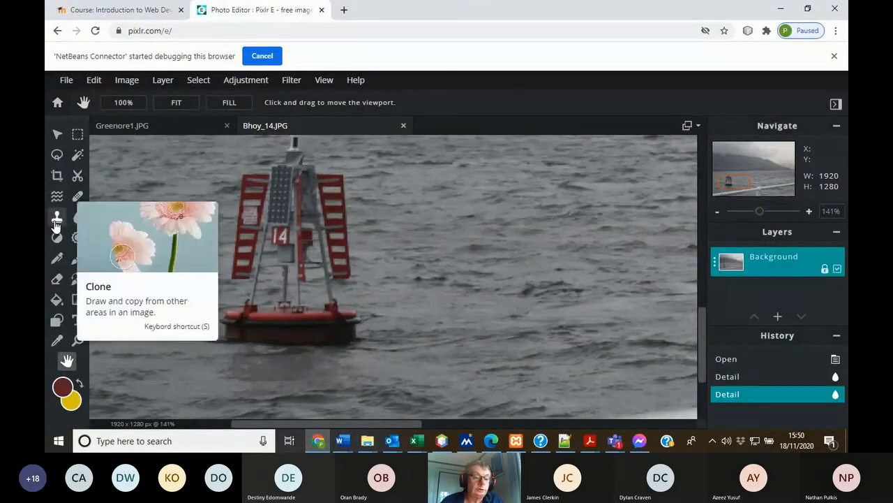
Lighten the buoy's number 14 plate using Dodge / Burn in the Highlights range with a square 30 px brush, comparing before and after in History
click(57, 239)
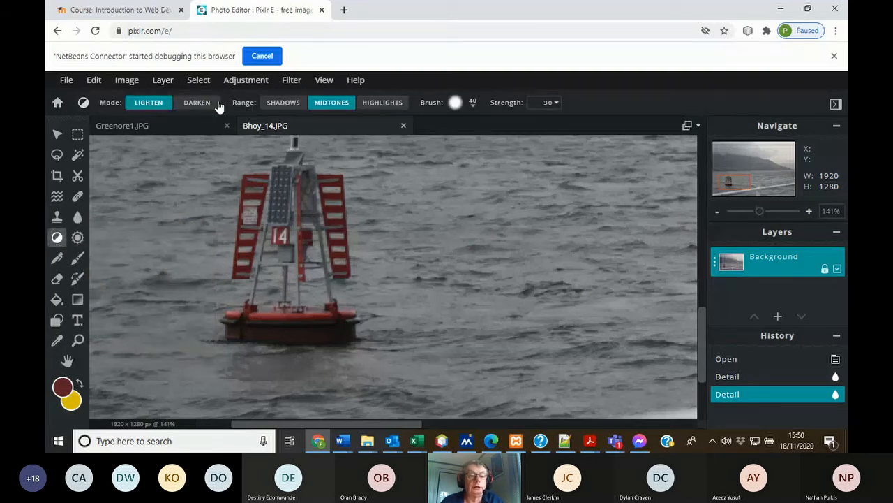
click(381, 103)
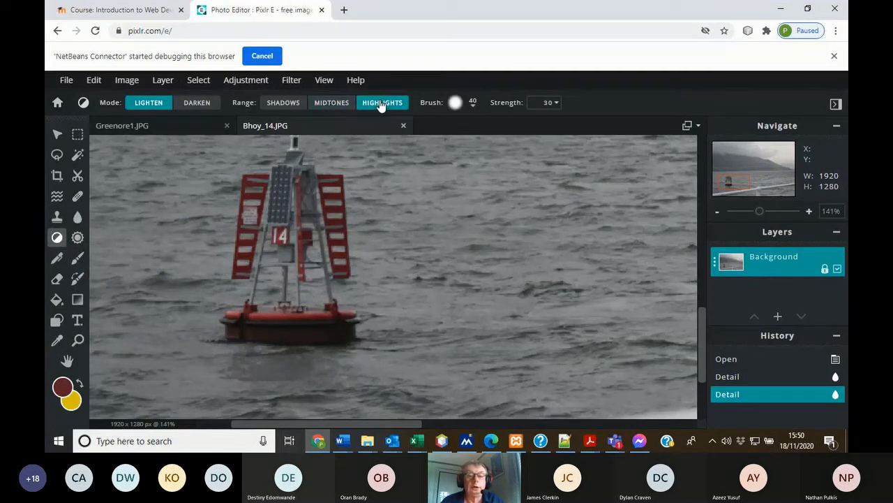
click(472, 106)
click(473, 106)
click(473, 108)
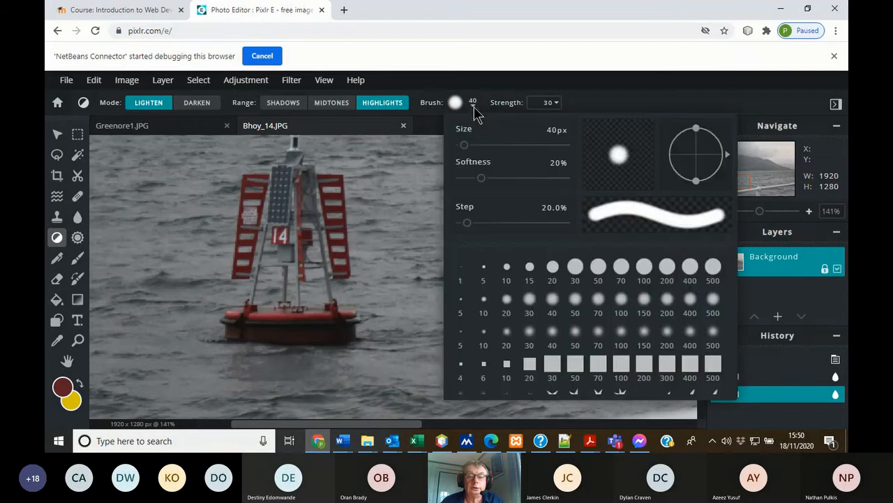
click(551, 366)
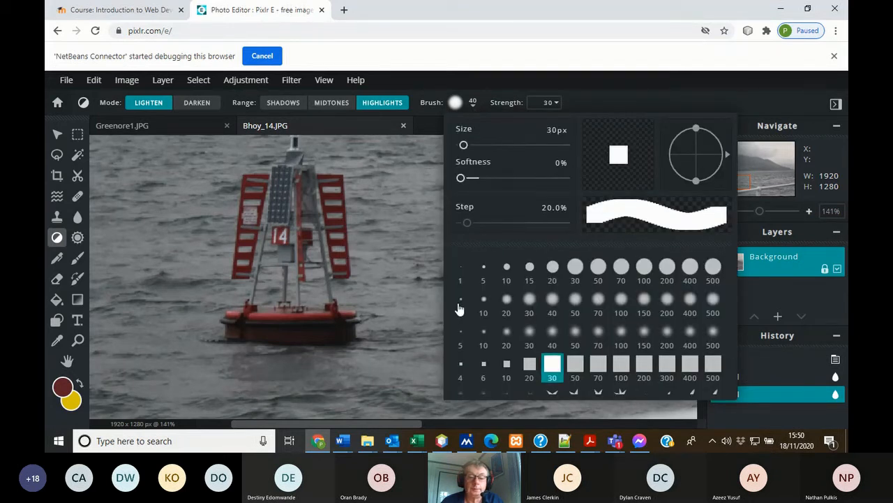
click(599, 100)
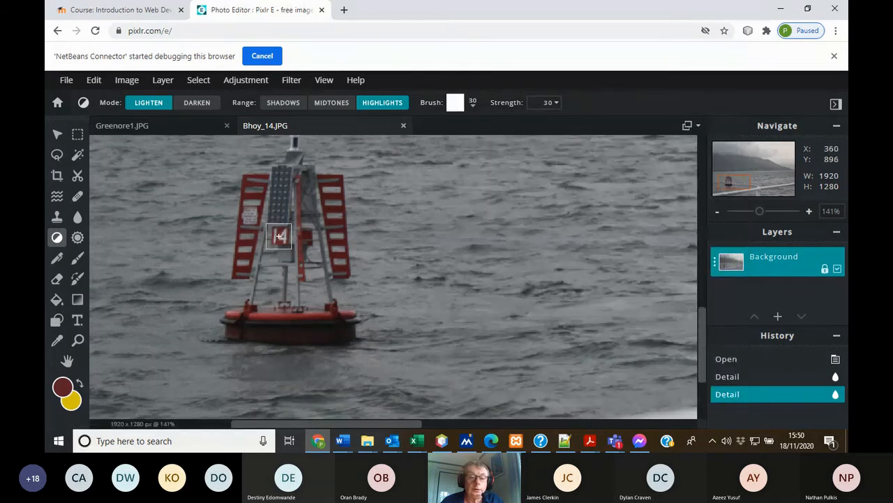
click(279, 236)
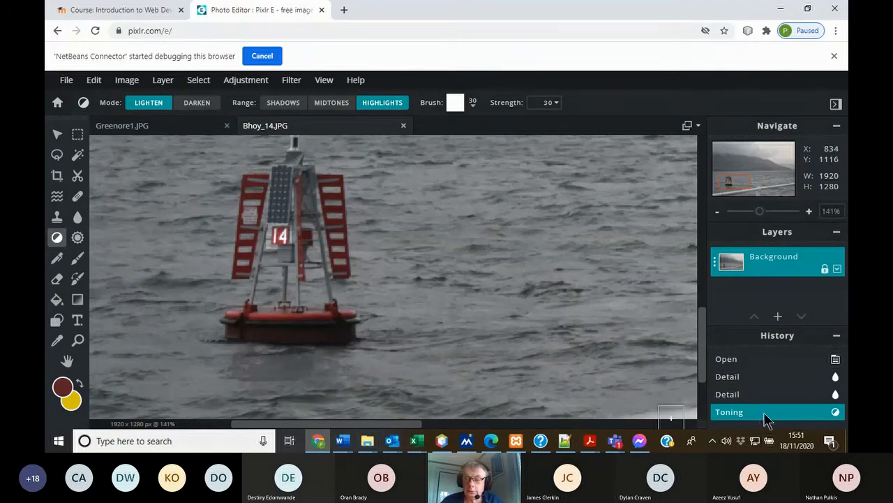
click(734, 397)
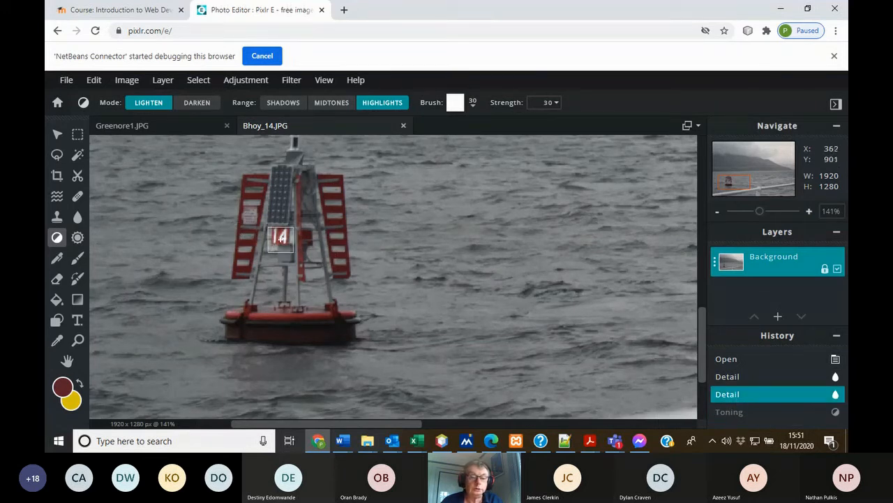
key(ctrl+y)
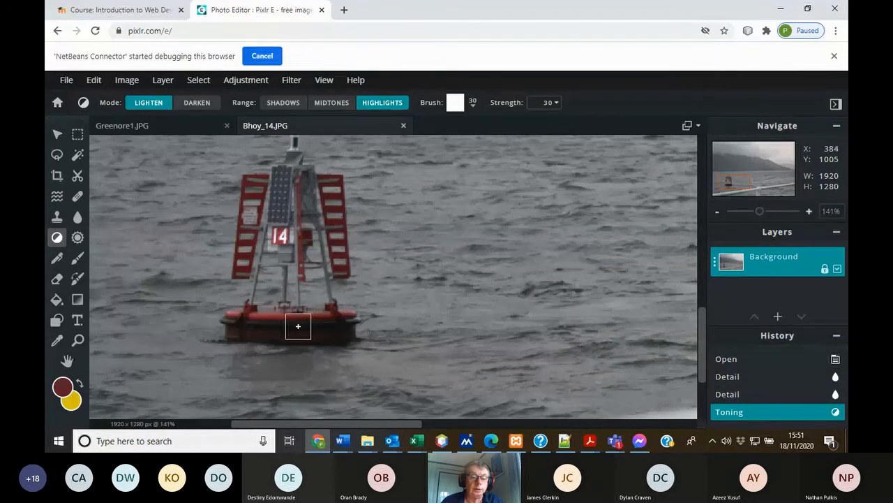
Lighten patches of the buoy's red floating base with the same square brush
click(298, 326)
click(323, 321)
drag(300, 333, 273, 326)
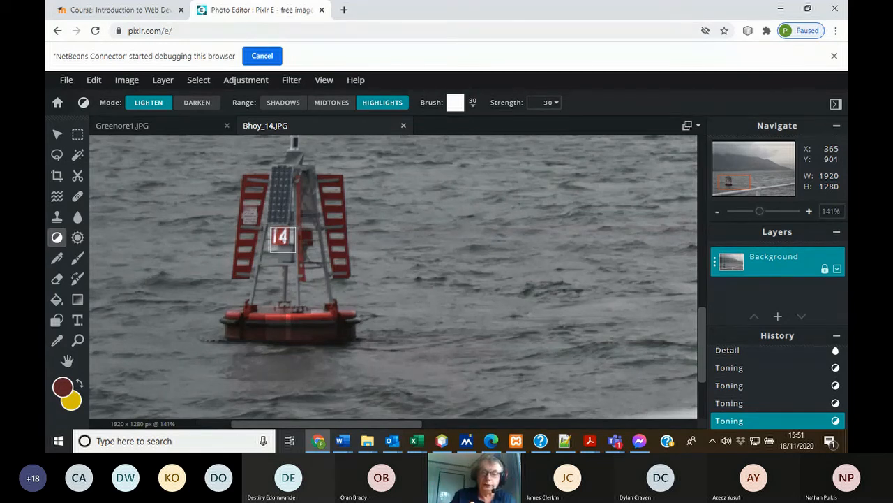
Read the Sponge / Color task and the Pen section in the Word tutorial
click(340, 443)
click(266, 385)
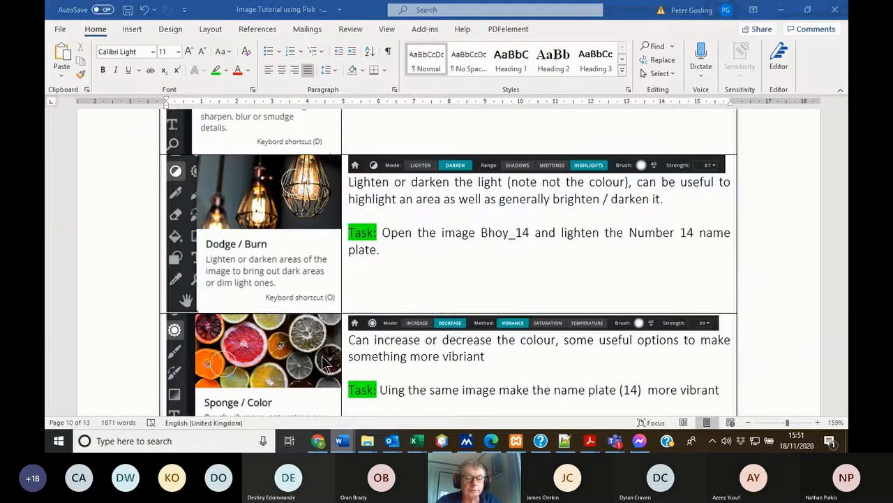
scroll(353, 288, down, 2)
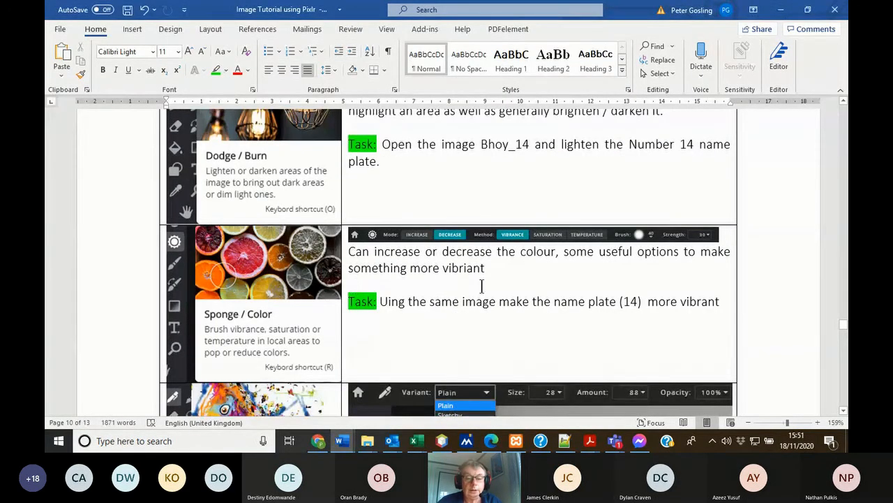
scroll(488, 265, down, 3)
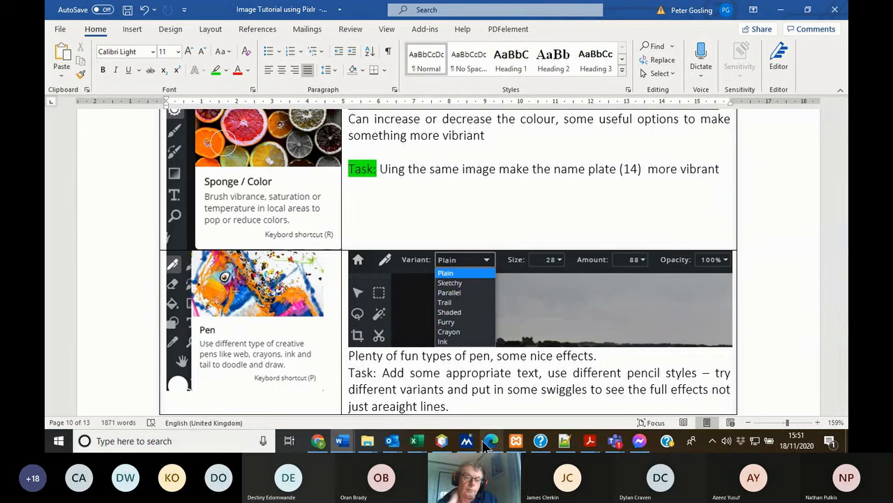
Back in Pixlr, increase the vibrance of the number 14 plate with the Sponge / Color tool
click(317, 442)
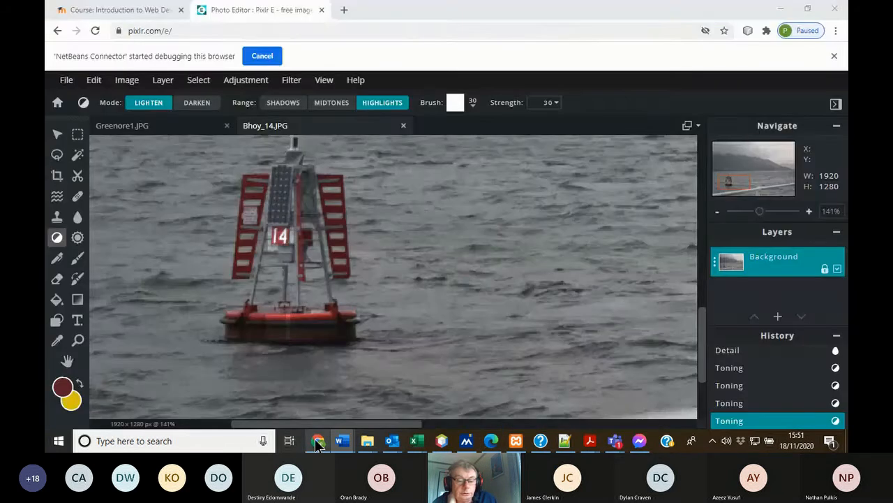
click(78, 241)
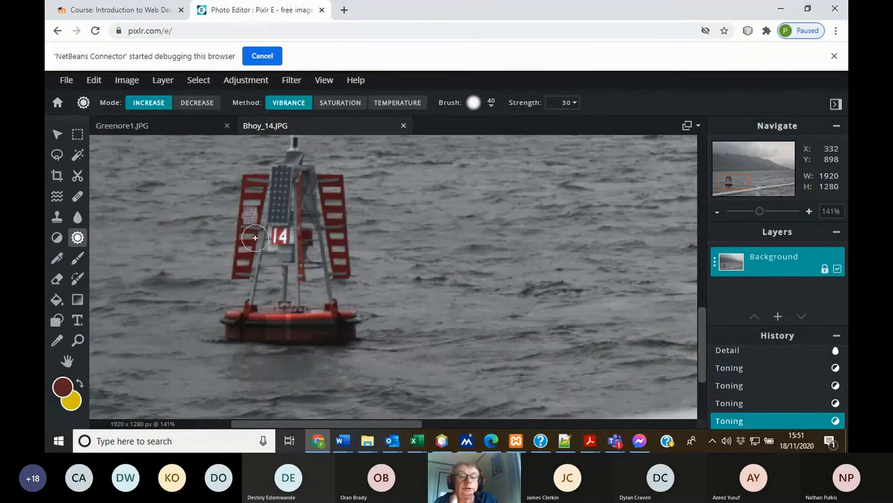
click(281, 237)
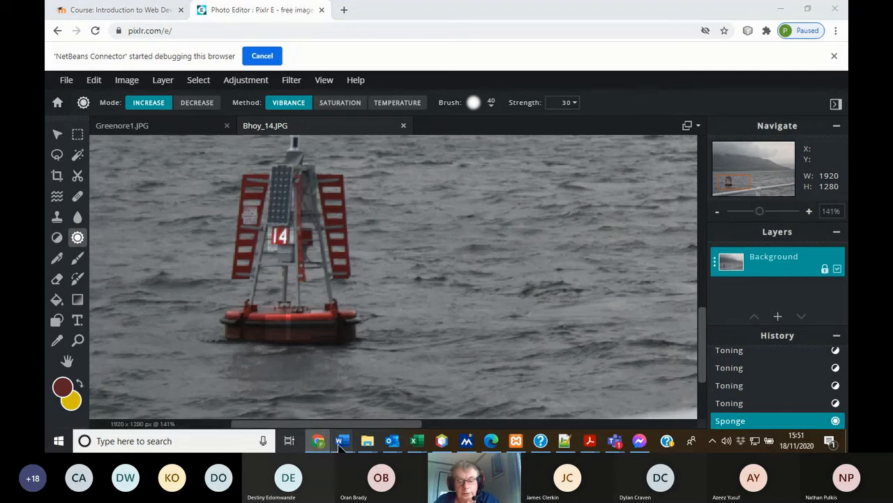
Switch to the Word tutorial and read the Pen task about trying different variants and squiggles
mouse_move(341, 443)
click(312, 403)
scroll(483, 201, down, 3)
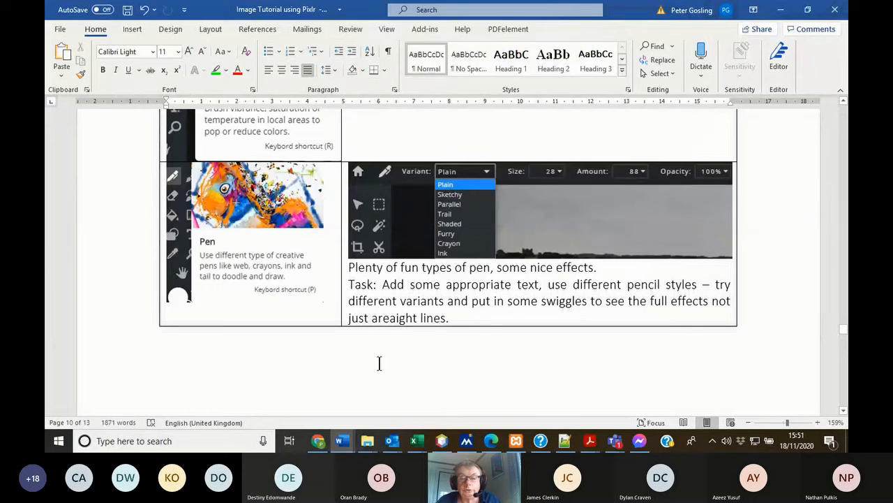
Return to Pixlr and draw a winding squiggle on the water beside the buoy with the Sketchy pen variant
click(319, 443)
click(56, 262)
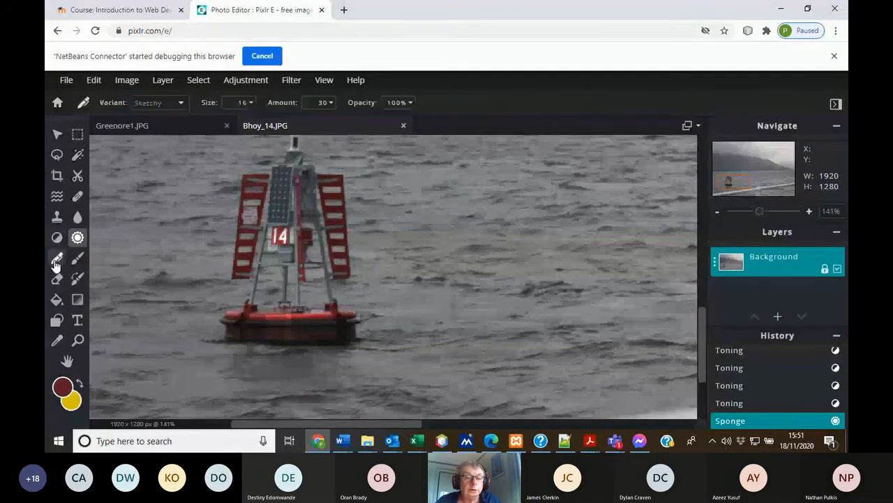
click(180, 103)
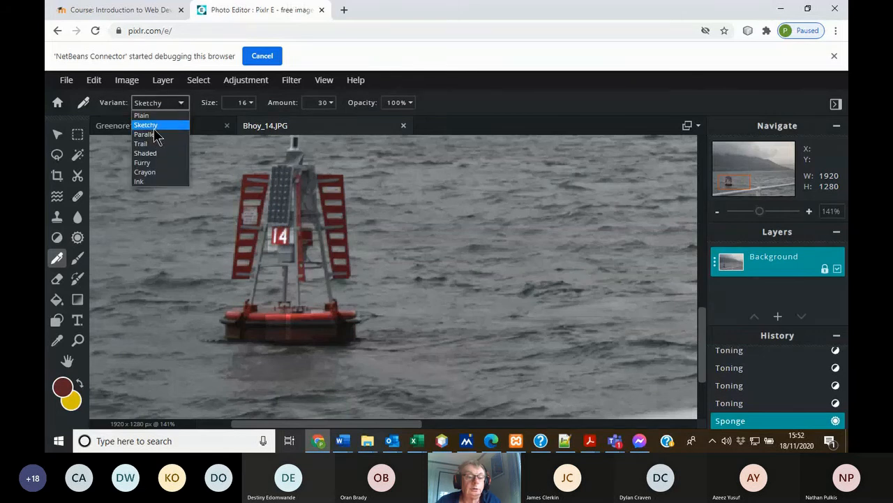
click(154, 128)
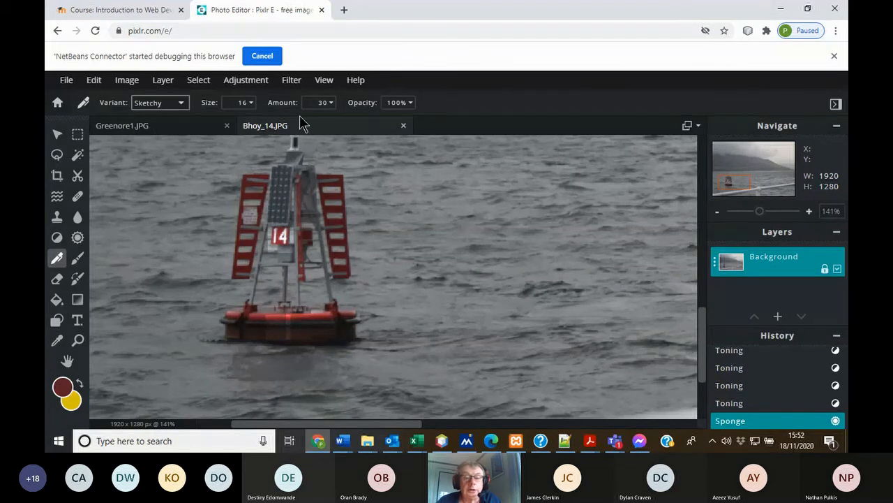
mouse_move(377, 190)
mouse_down()
mouse_move(491, 191)
mouse_move(437, 250)
mouse_move(520, 283)
mouse_move(515, 324)
mouse_up()
mouse_move(461, 328)
mouse_down()
mouse_move(459, 379)
mouse_move(573, 370)
mouse_up()
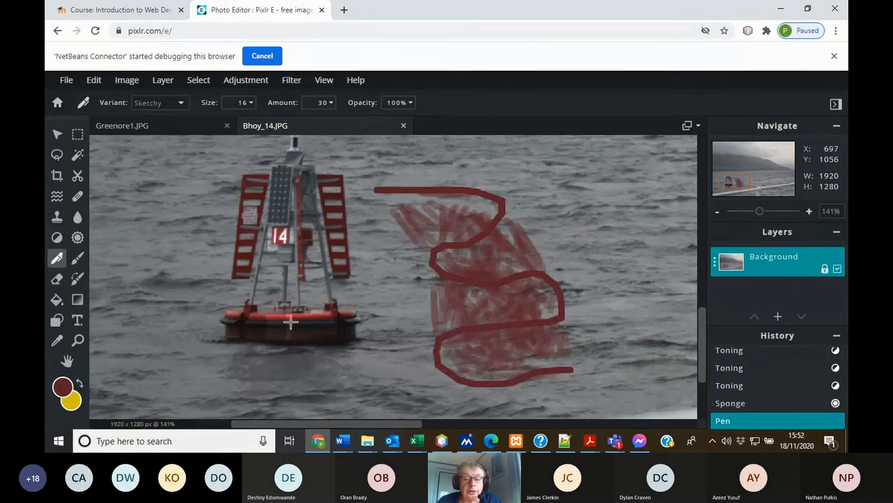
Draw a long wavy line passing under the buoy and across the water with the Crayon pen variant
click(168, 109)
click(154, 172)
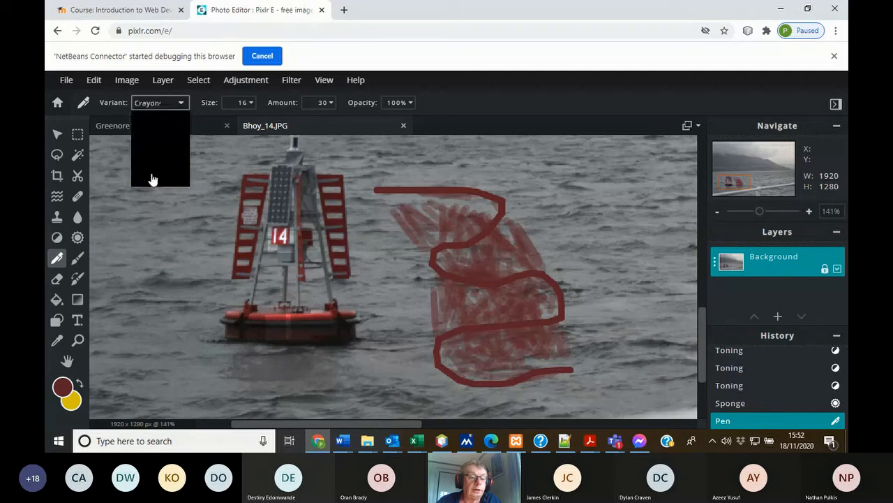
drag(133, 176, 218, 332)
mouse_move(356, 352)
mouse_down()
mouse_move(369, 297)
mouse_move(501, 190)
mouse_move(627, 235)
mouse_up()
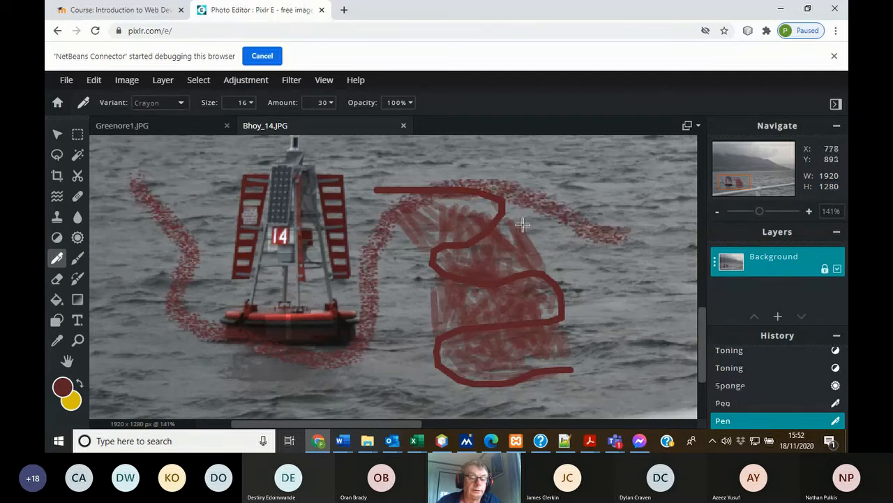
Draw a long angular squiggle across the buoy and the water with the Furry pen variant
click(161, 106)
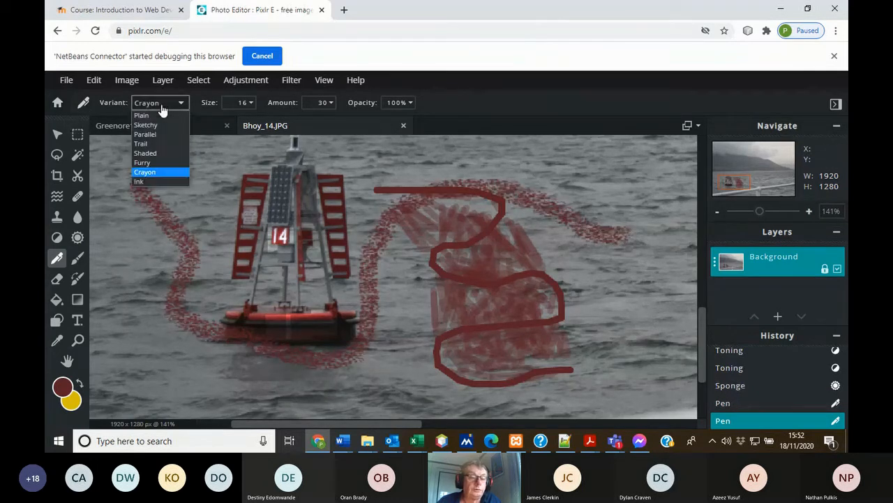
click(148, 162)
mouse_move(152, 162)
mouse_down()
mouse_move(230, 196)
mouse_move(199, 230)
mouse_move(207, 257)
mouse_move(186, 299)
mouse_move(138, 319)
mouse_move(186, 363)
mouse_move(365, 237)
mouse_move(391, 158)
mouse_move(549, 161)
mouse_move(621, 262)
mouse_move(627, 334)
mouse_up()
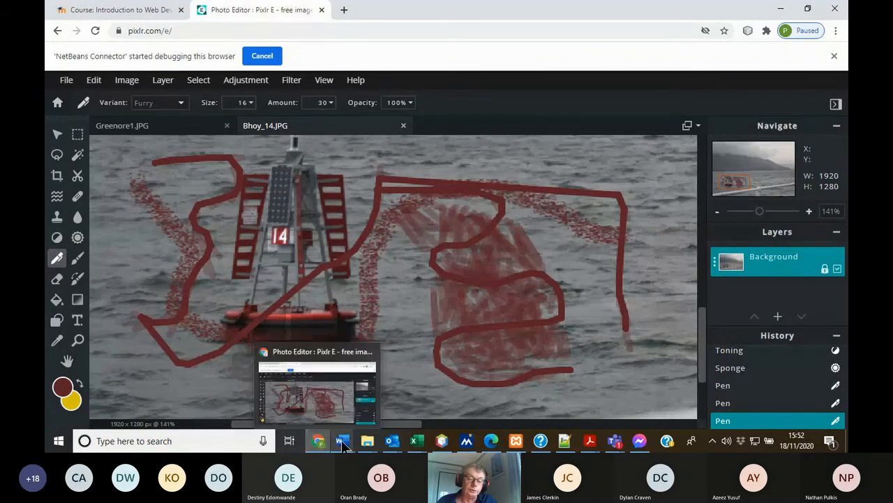
Read the Draw, Eraser and Color replace tasks on page 11 of the Word tutorial
mouse_move(342, 441)
click(315, 395)
scroll(277, 276, down, 3)
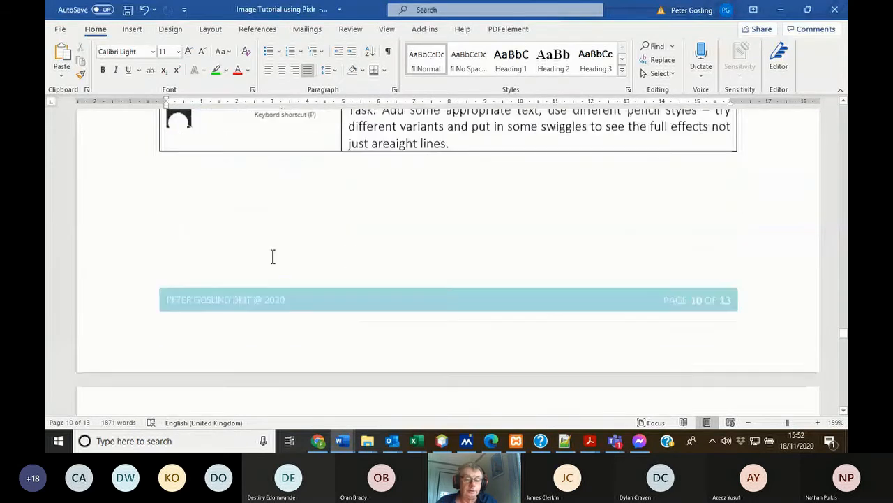
scroll(274, 271, down, 5)
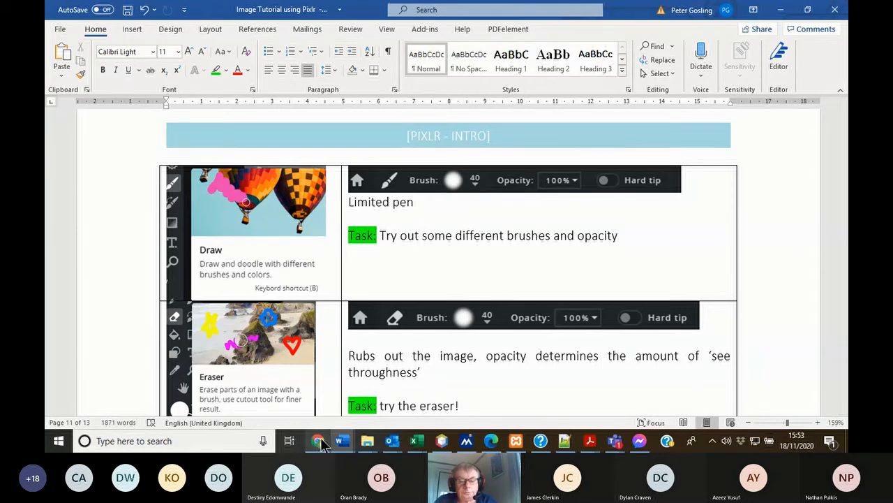
scroll(314, 297, down, 3)
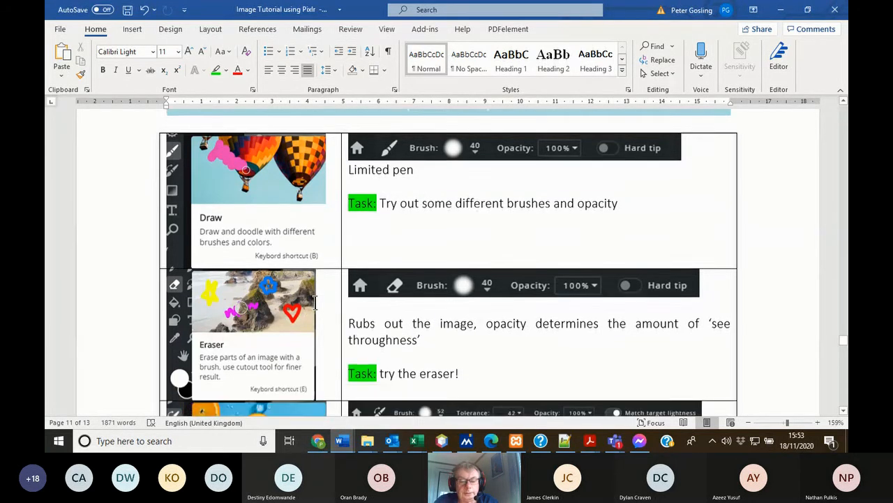
scroll(314, 296, down, 2)
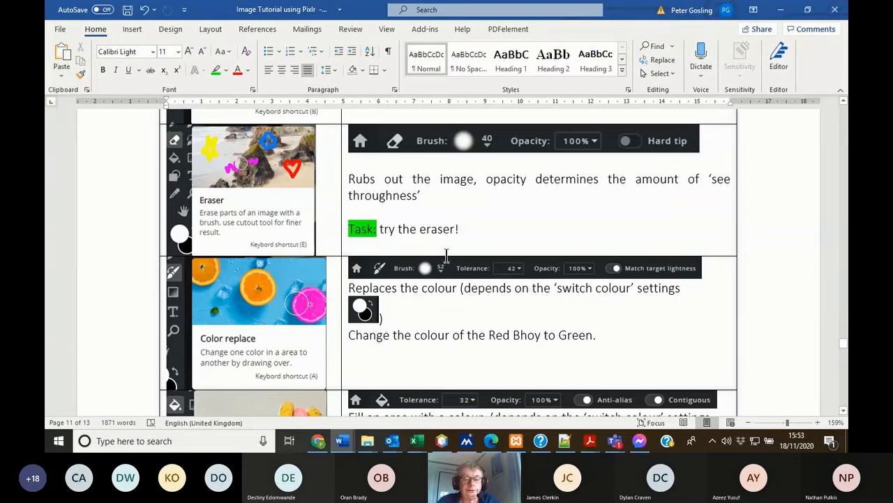
Check the Color replace and Fill tasks in Word, return to Pixlr and set the main color to bright yellow #F4E008
scroll(447, 256, down, 2)
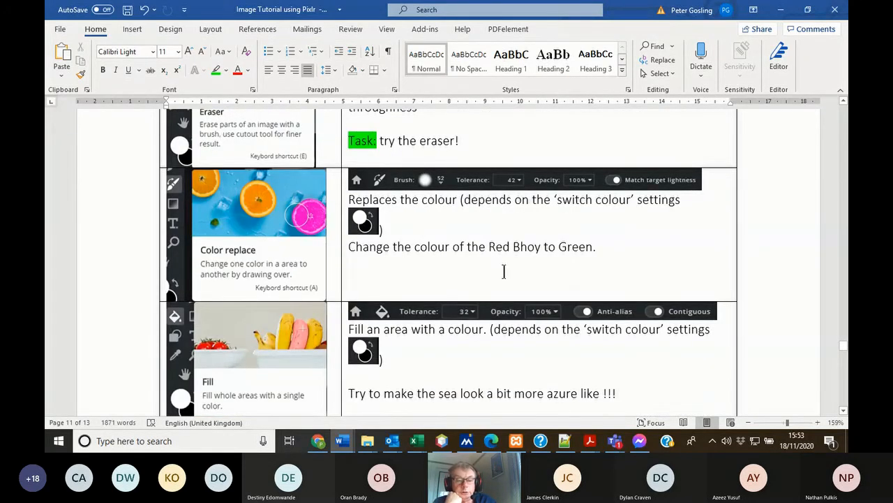
click(319, 442)
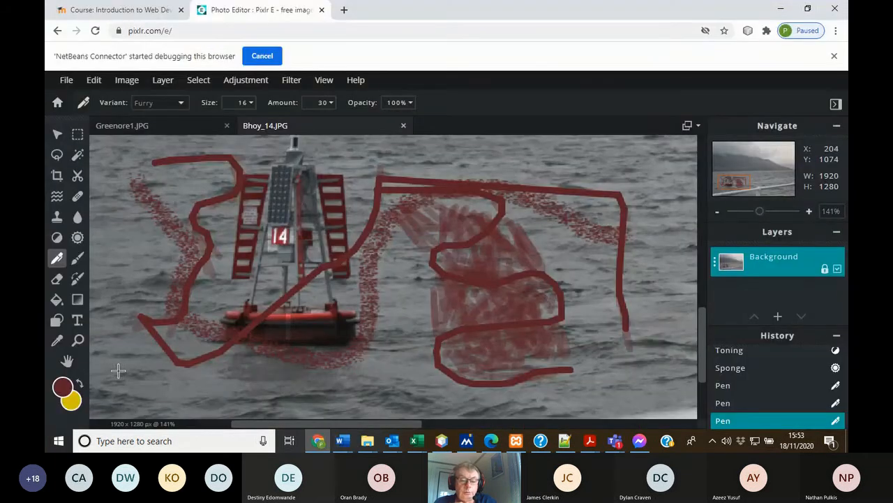
click(63, 387)
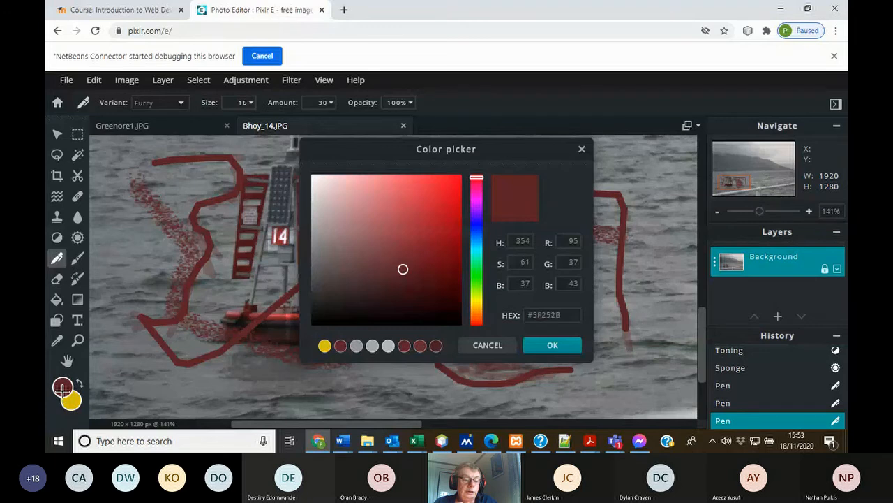
click(332, 235)
click(344, 234)
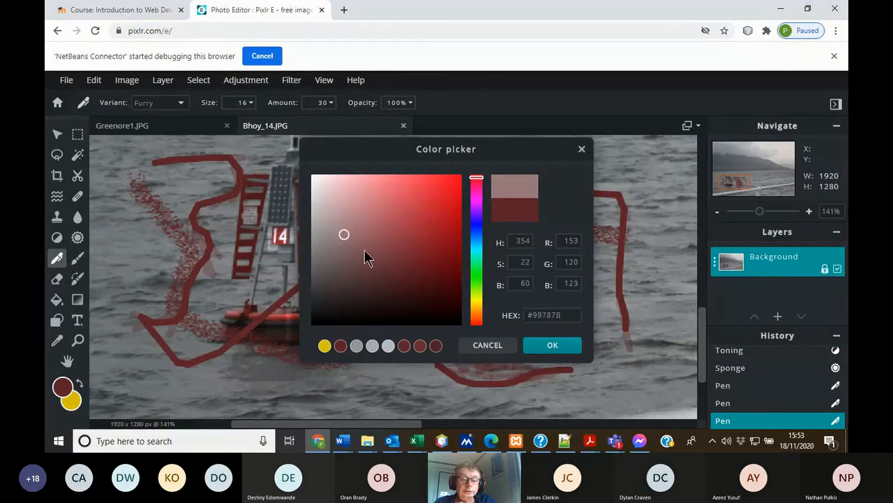
click(476, 302)
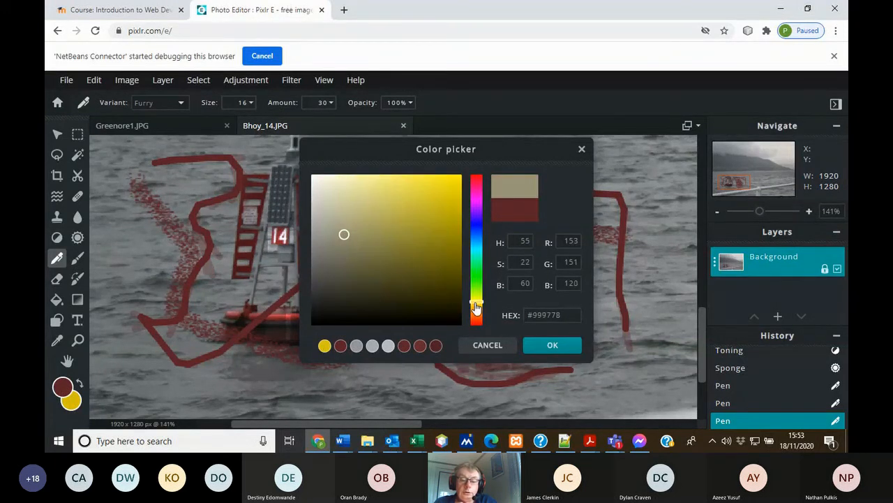
click(457, 181)
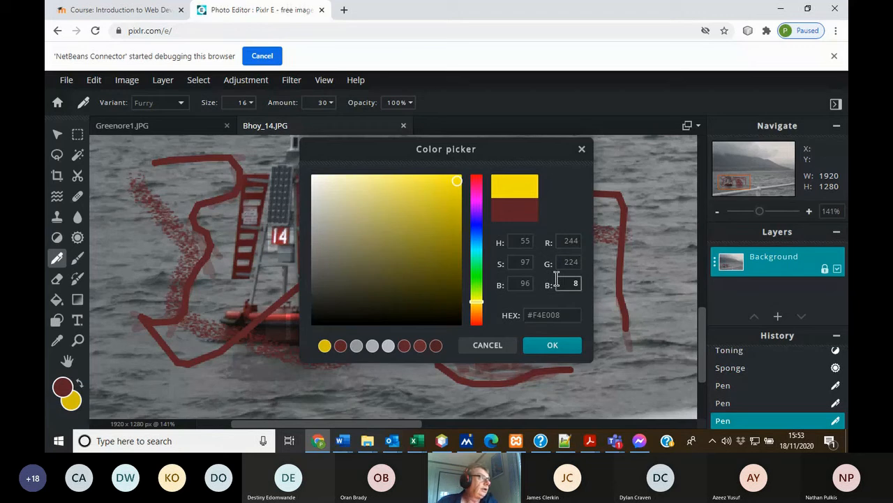
click(552, 346)
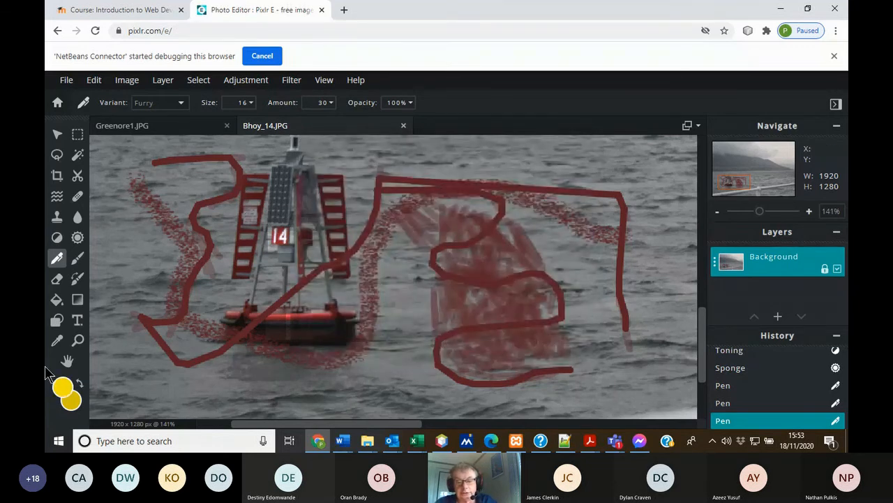
Set the secondary color to a bright saturated blue
click(69, 400)
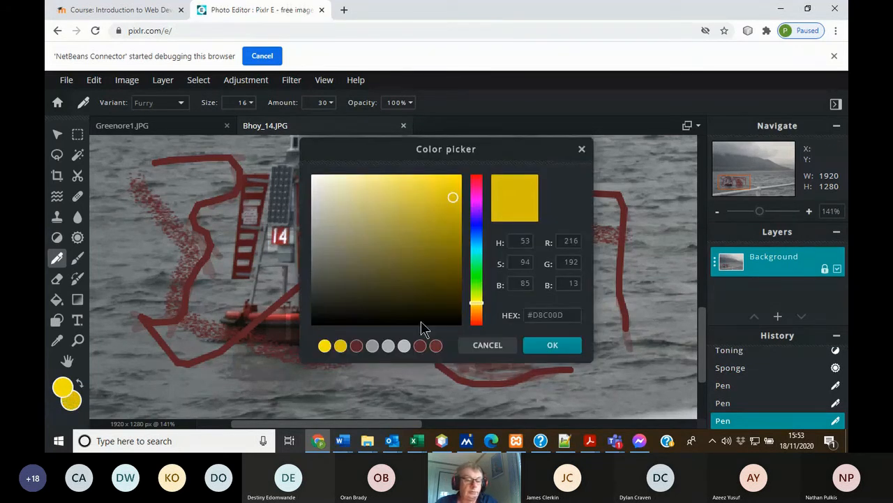
drag(475, 186, 475, 220)
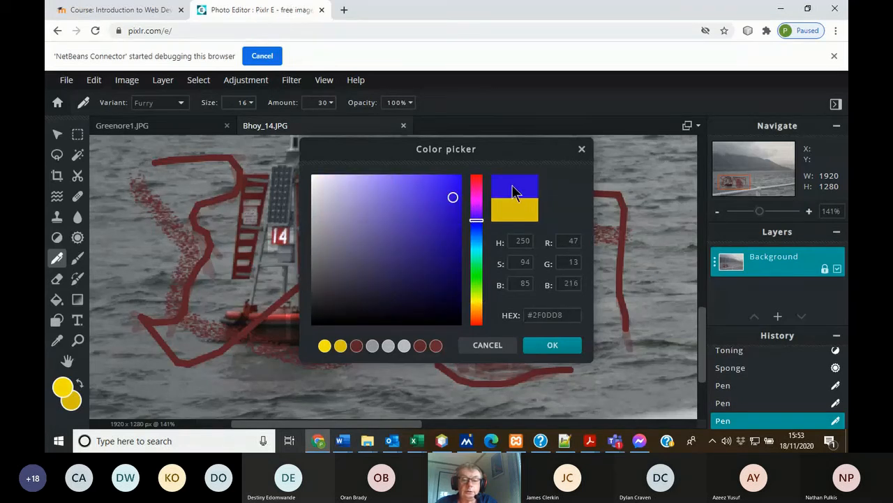
click(454, 179)
click(551, 345)
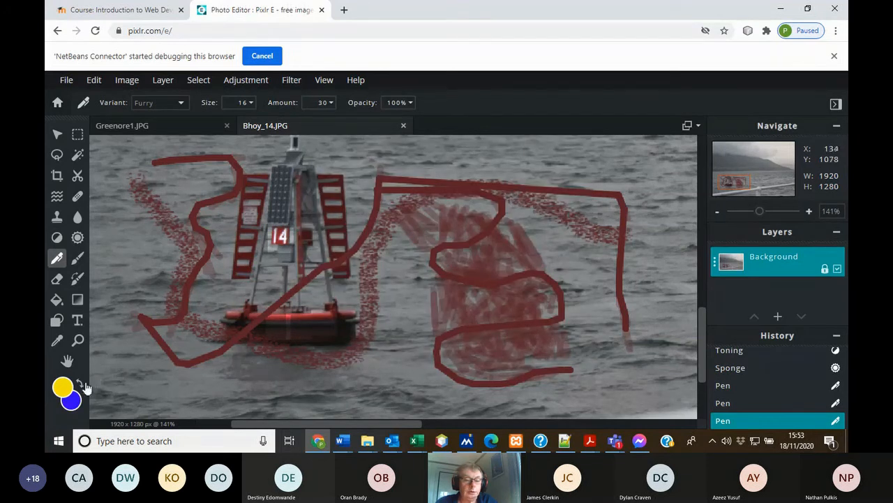
Paint a wavy yellow stroke and a wavy blue stroke across the buoy with the Draw tool, switching colors after each
click(76, 264)
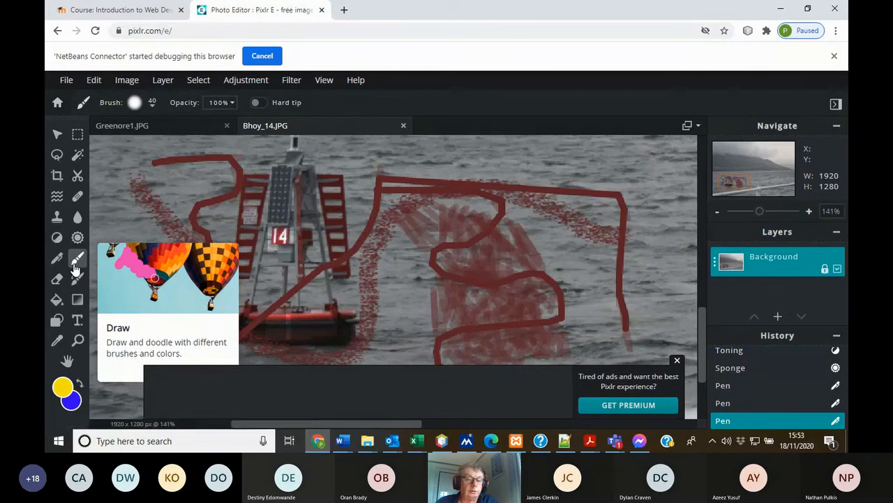
mouse_move(226, 272)
mouse_down()
mouse_move(347, 306)
mouse_move(394, 272)
mouse_up()
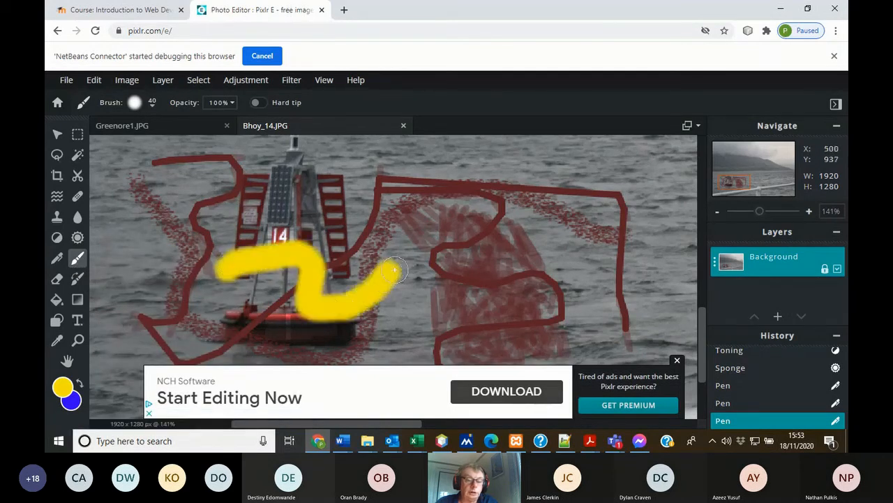
click(79, 383)
mouse_move(305, 210)
mouse_down()
mouse_move(342, 214)
mouse_move(390, 284)
mouse_move(460, 239)
mouse_move(509, 240)
mouse_up()
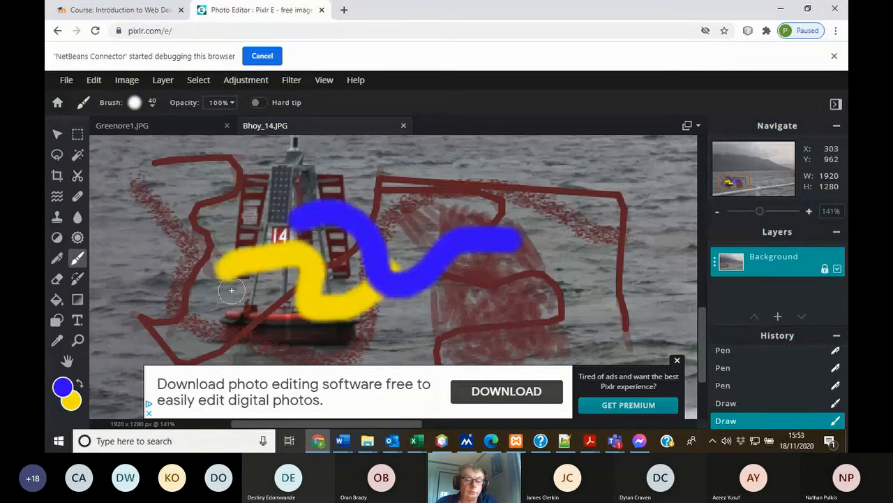
click(79, 385)
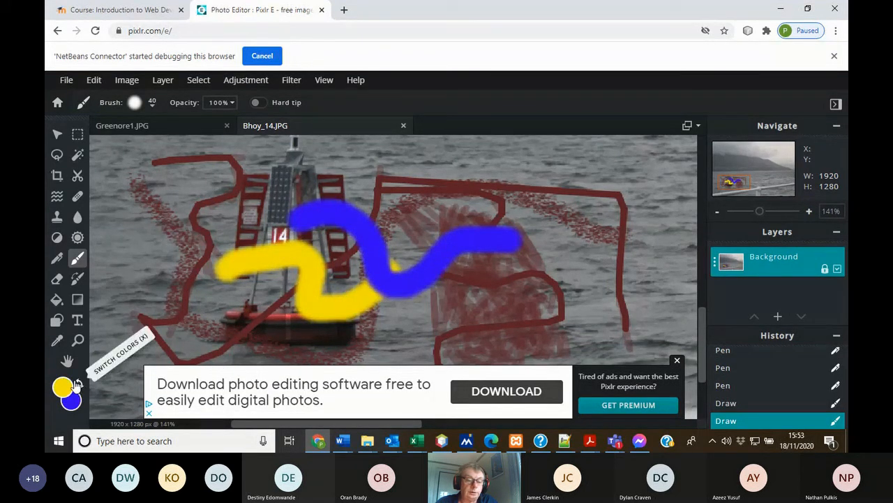
Sample the dark red next to the buoy's ladder panel as the main color and inspect its hex code in the color picker
click(57, 342)
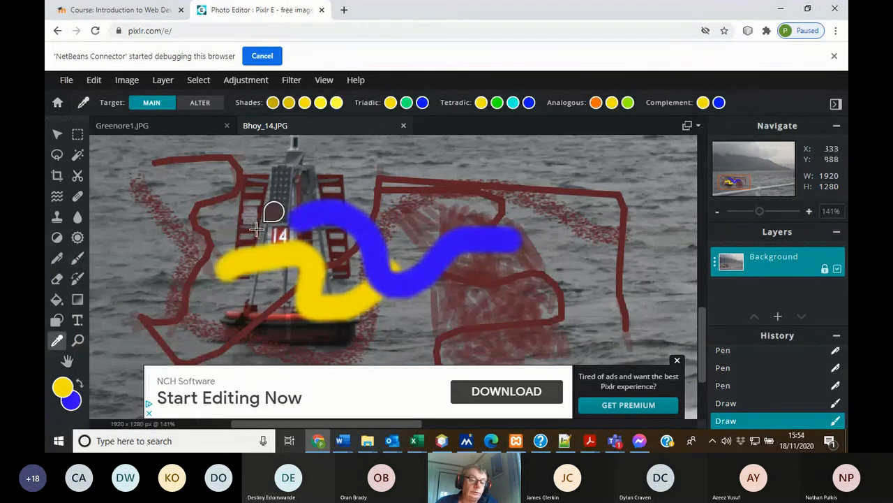
click(238, 181)
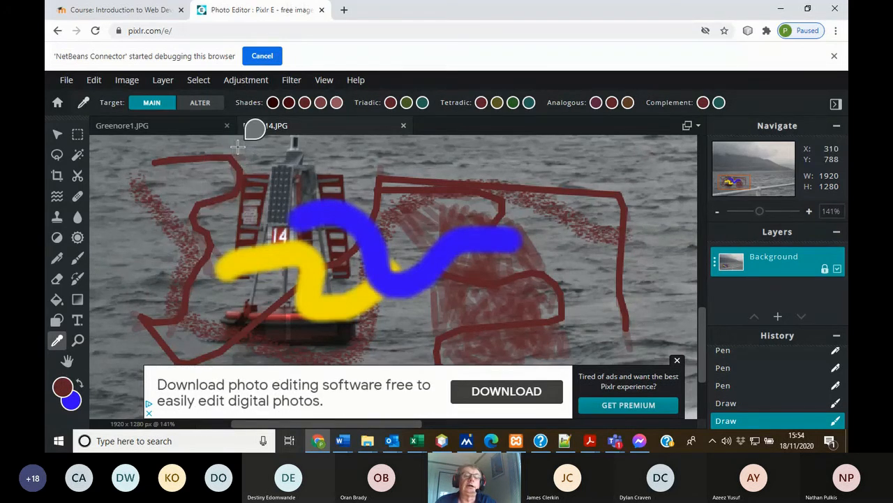
click(63, 386)
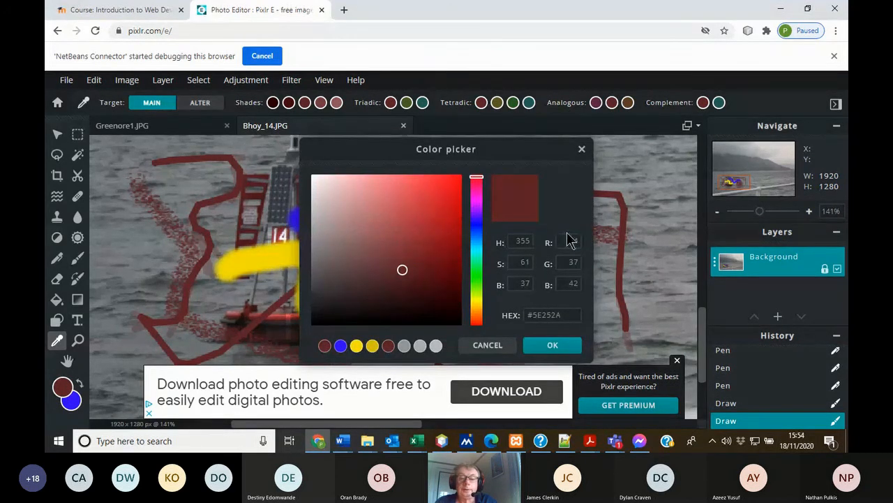
click(551, 314)
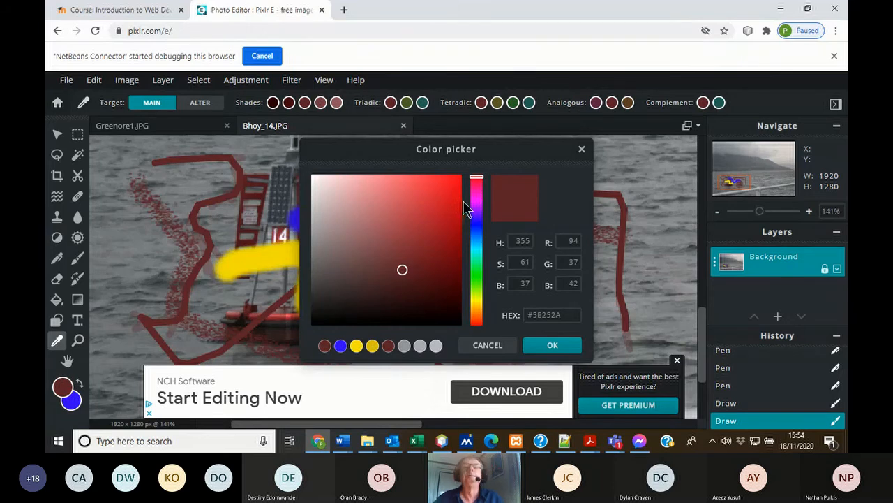
drag(564, 317, 516, 316)
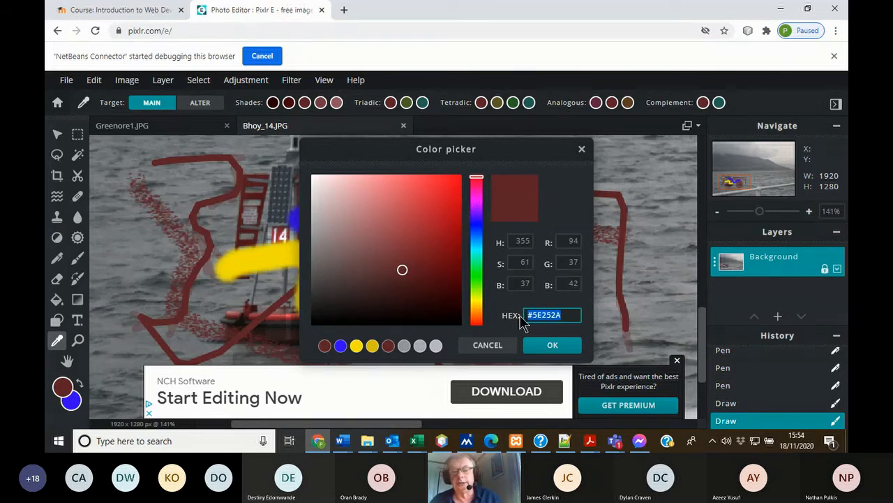
click(505, 348)
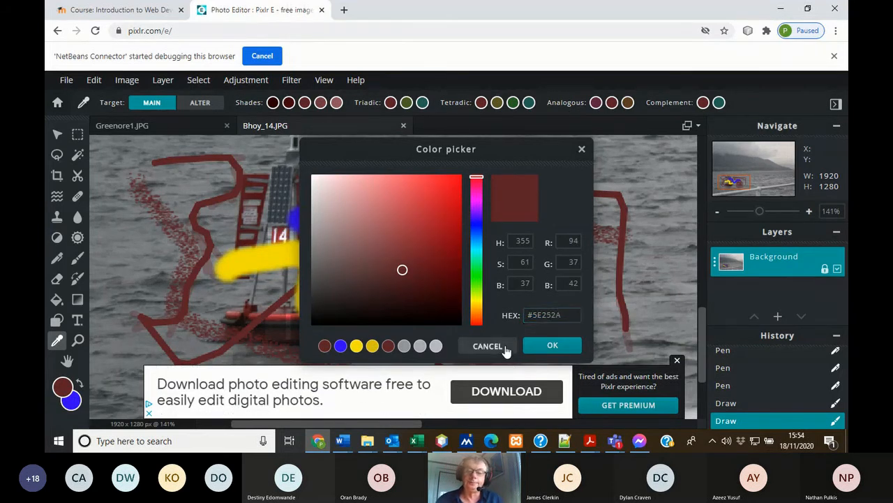
Read the Fill and Gradient tasks on page 11 of the Word tutorial
click(345, 443)
click(307, 409)
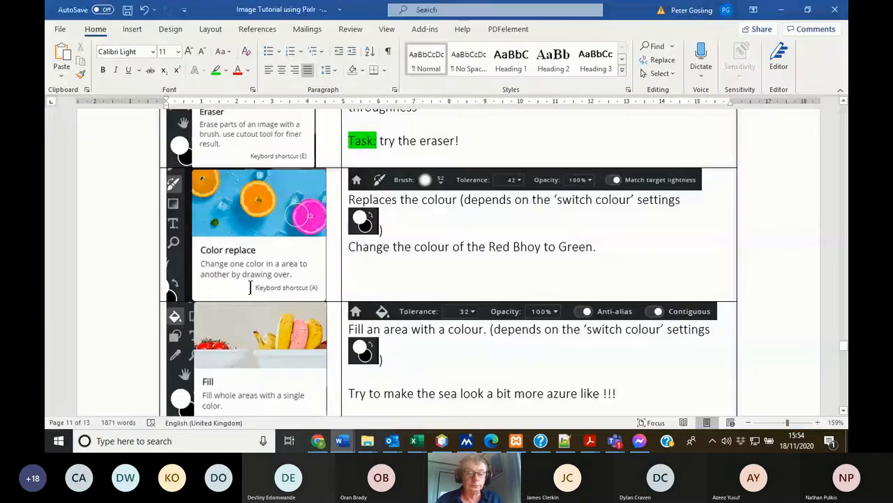
scroll(280, 258, down, 5)
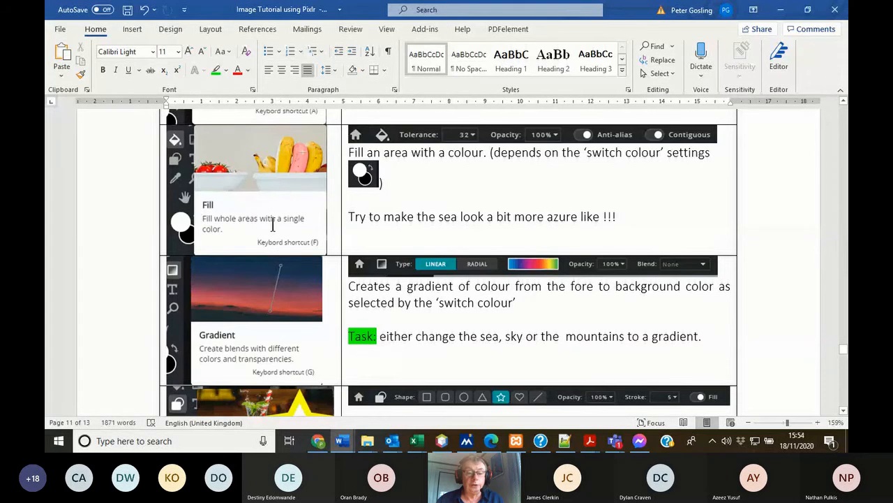
click(283, 310)
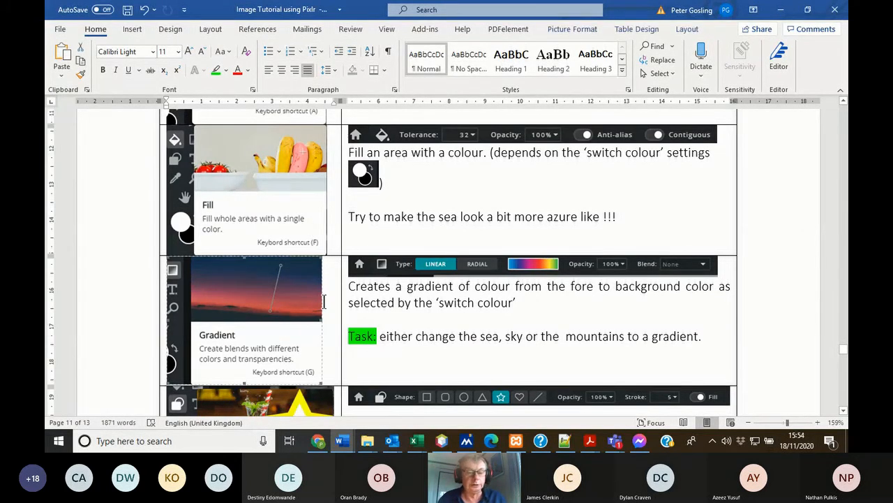
Return to Pixlr, choose the rainbow preset for the Gradient tool and set its first color stop to red #F4053D
click(318, 440)
click(77, 299)
click(237, 108)
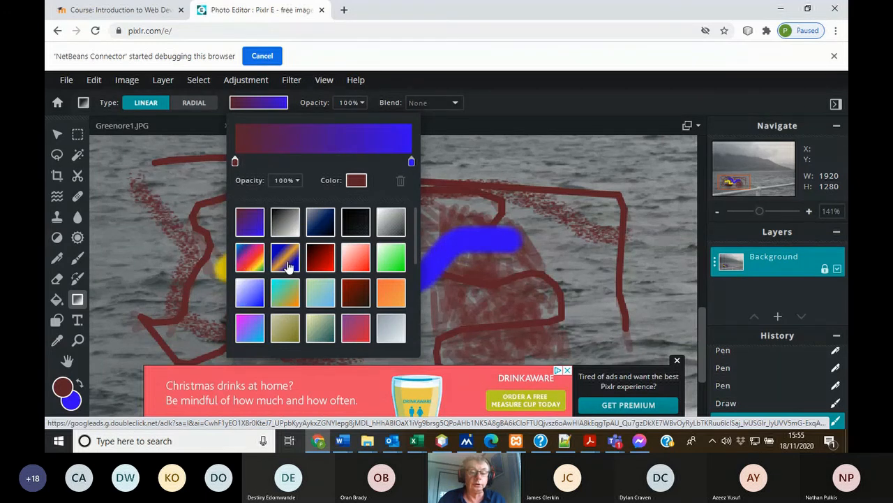
click(246, 262)
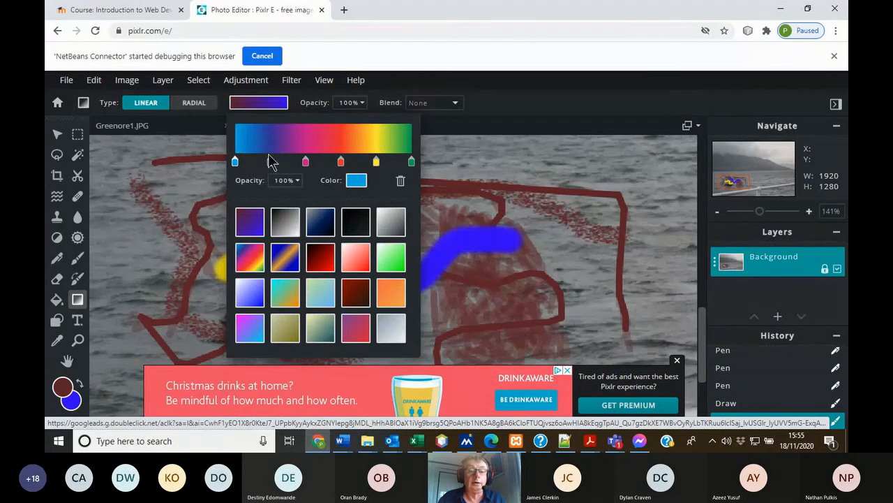
click(357, 182)
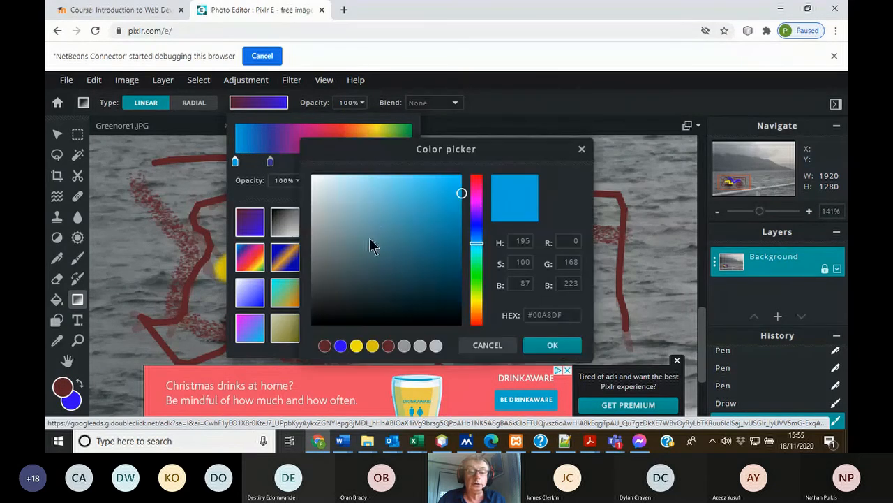
click(476, 183)
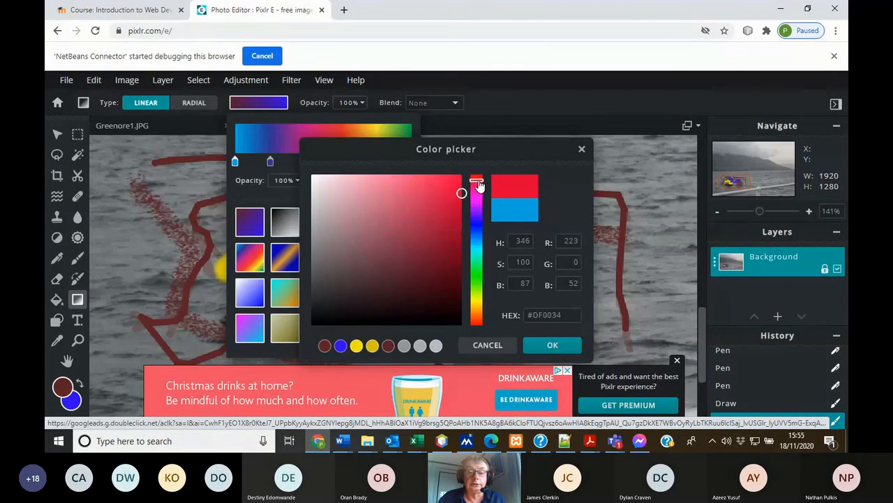
click(458, 181)
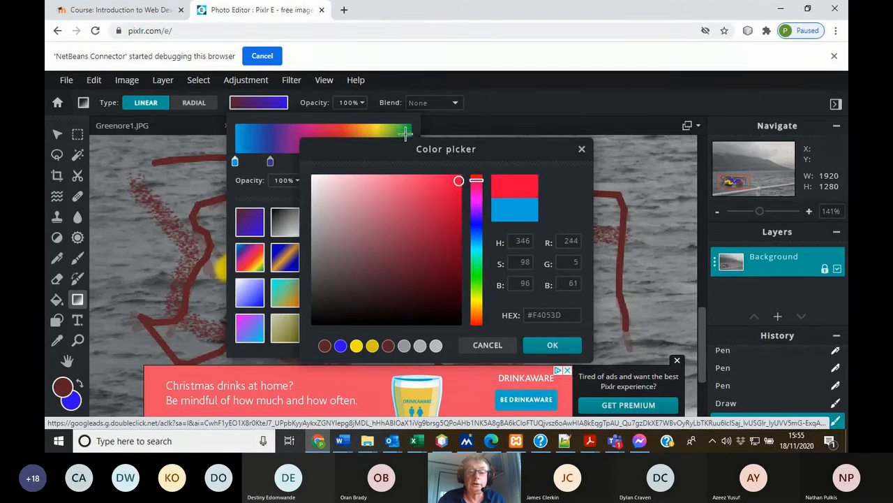
click(551, 347)
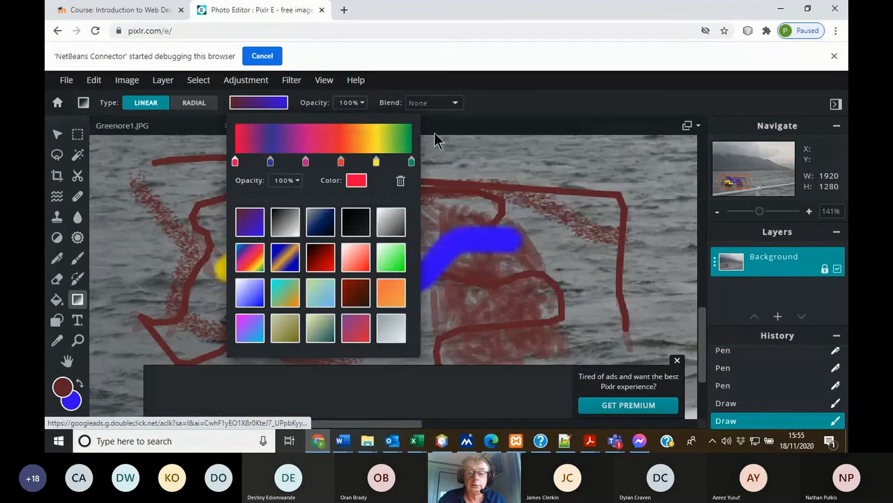
Keep the gradient's green end stop and apply the linear gradient diagonally across the Bhoy_14 photo at 100% opacity
click(412, 162)
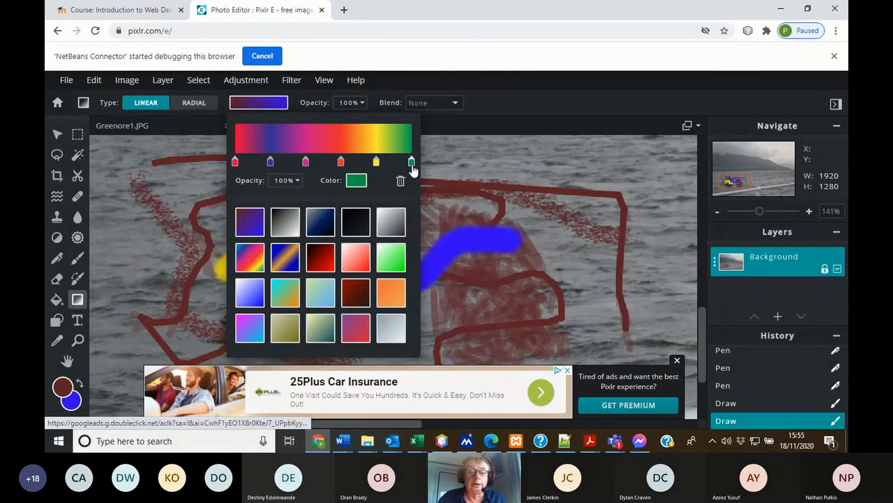
click(356, 182)
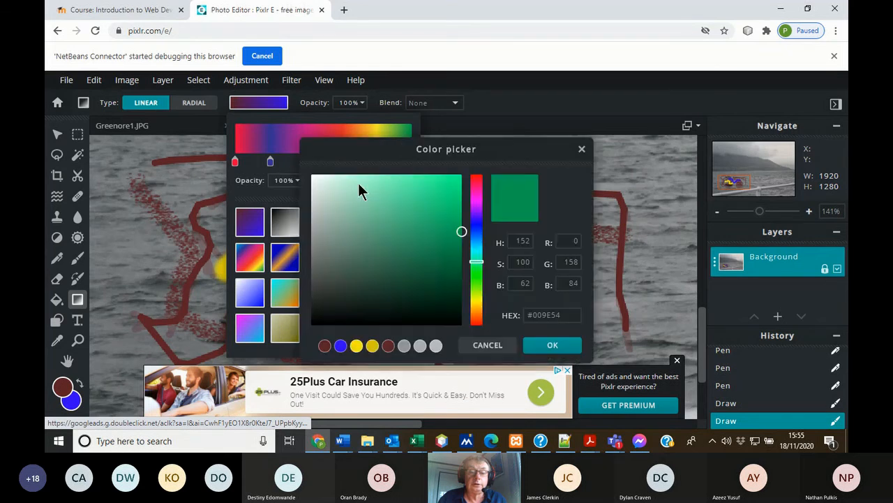
click(551, 347)
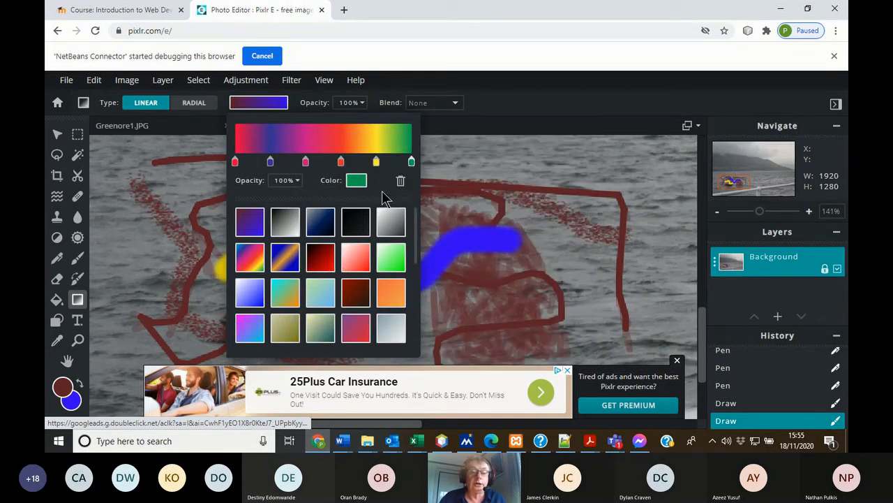
click(485, 142)
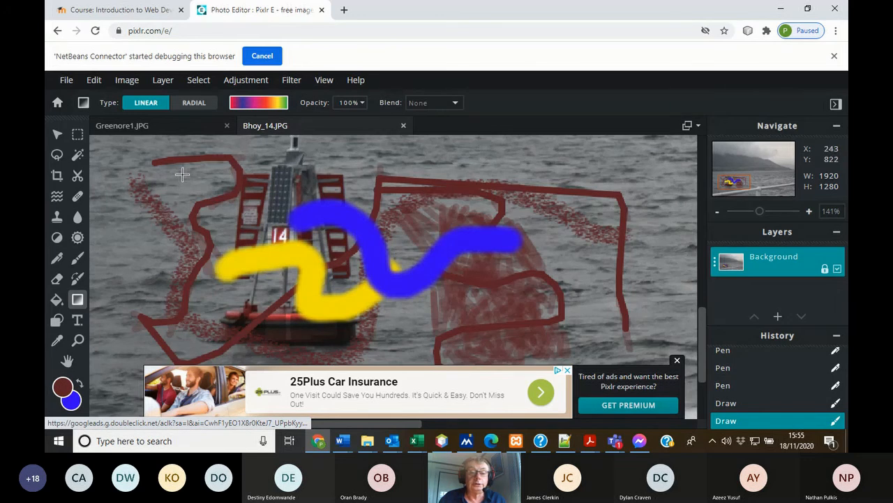
drag(182, 173, 656, 335)
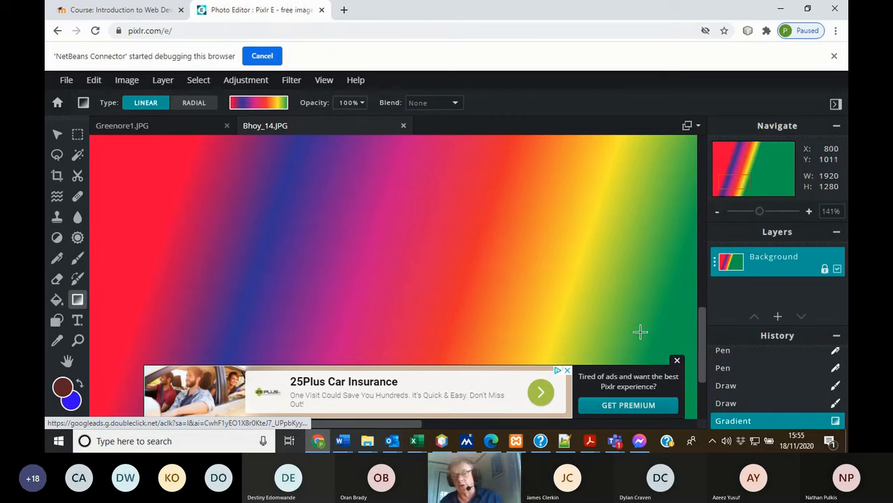
Roll back the full-strength gradient to an earlier drawing state and apply the linear rainbow gradient twice diagonally at 15% opacity
click(726, 385)
click(362, 102)
drag(312, 129, 281, 125)
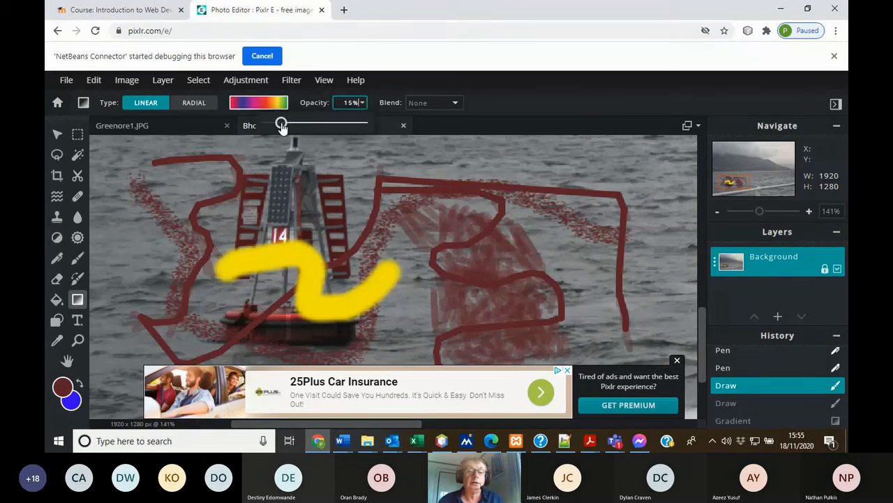
drag(139, 152, 532, 341)
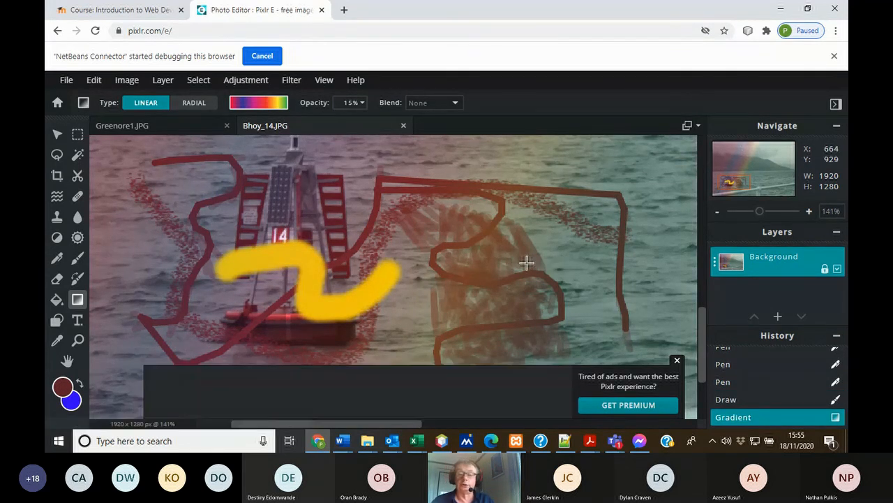
scroll(527, 261, up, 2)
scroll(526, 260, down, 7)
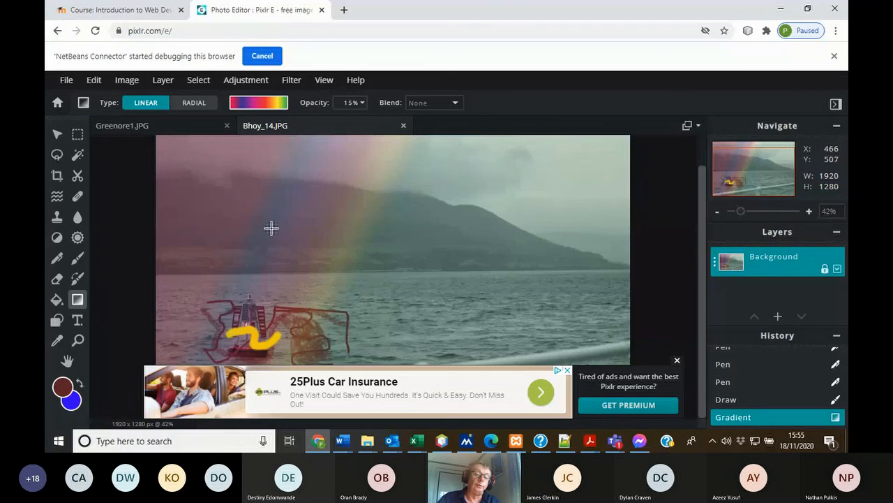
drag(228, 283, 683, 143)
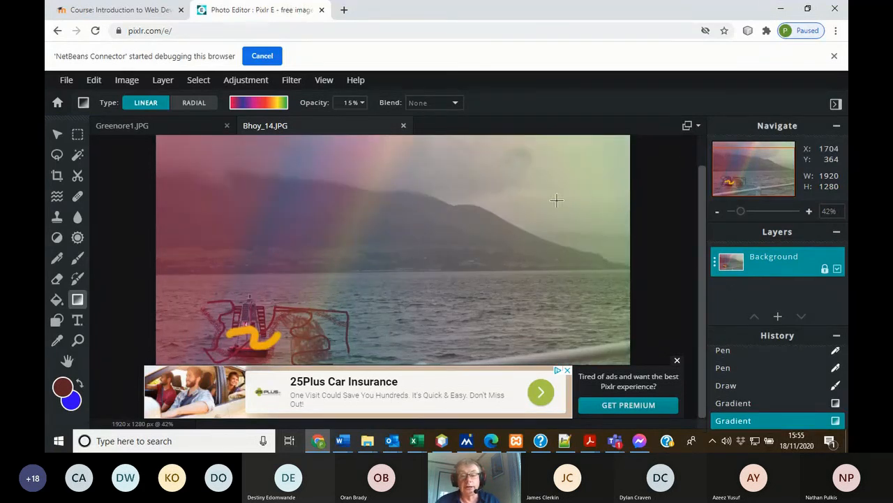
Set the gradient's opacity to 53% and apply it diagonally downward across the Bhoy_14 photo
click(359, 109)
click(319, 123)
drag(280, 146, 468, 305)
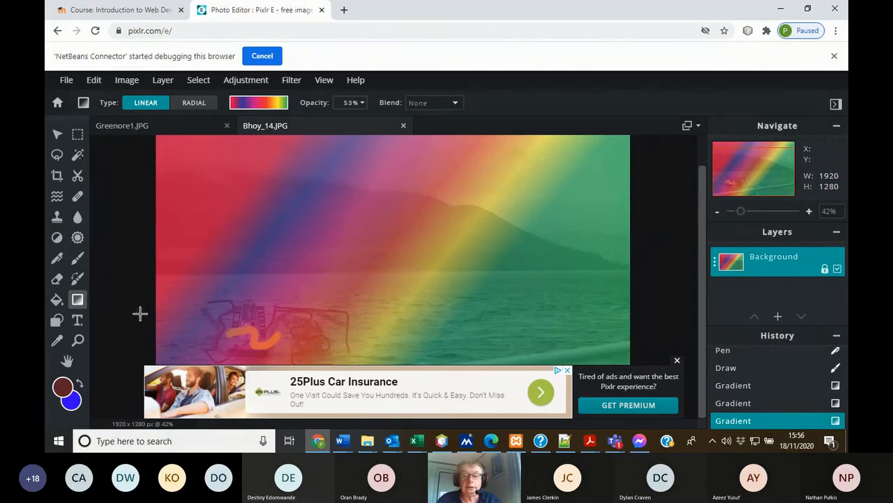
Revert the Bhoy_14 photo to its originally opened state using the history
scroll(747, 356, up, 5)
click(747, 359)
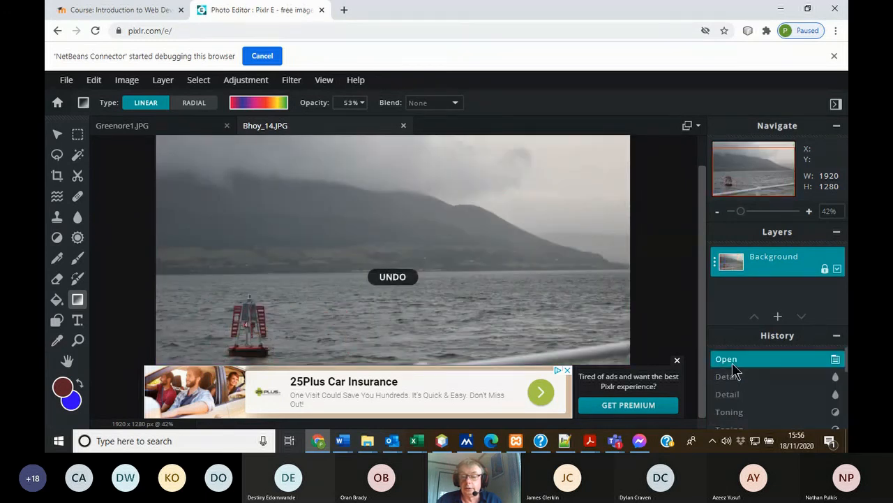
Switch to the Word image tutorial and read the remaining tool entries from Shape, Text and Picker to Zoom, Hand/Pan and colour switching
mouse_move(342, 441)
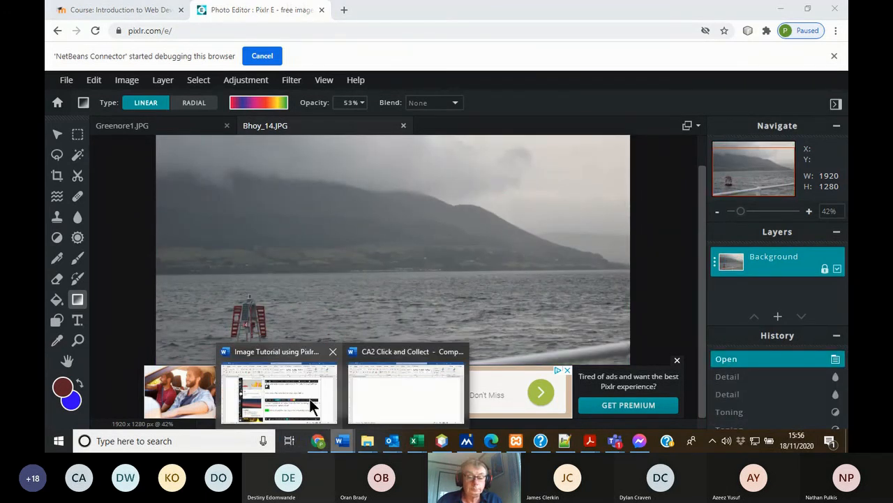
click(311, 401)
scroll(434, 299, down, 2)
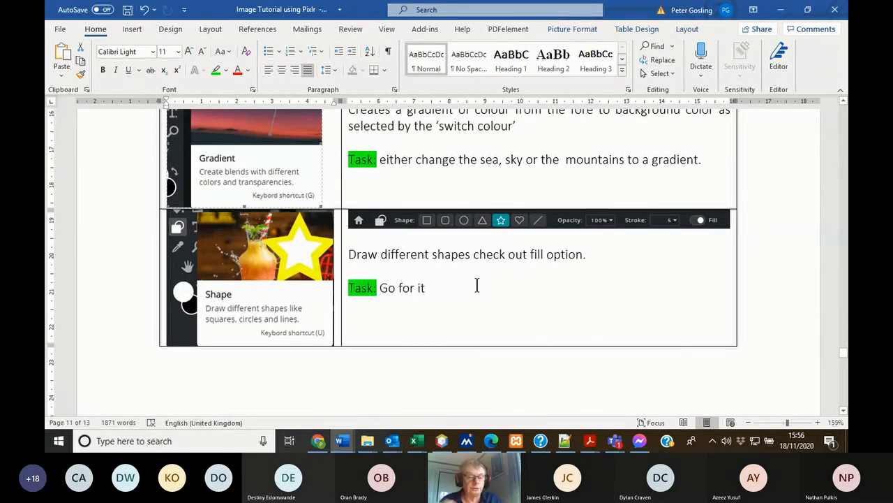
scroll(477, 285, down, 10)
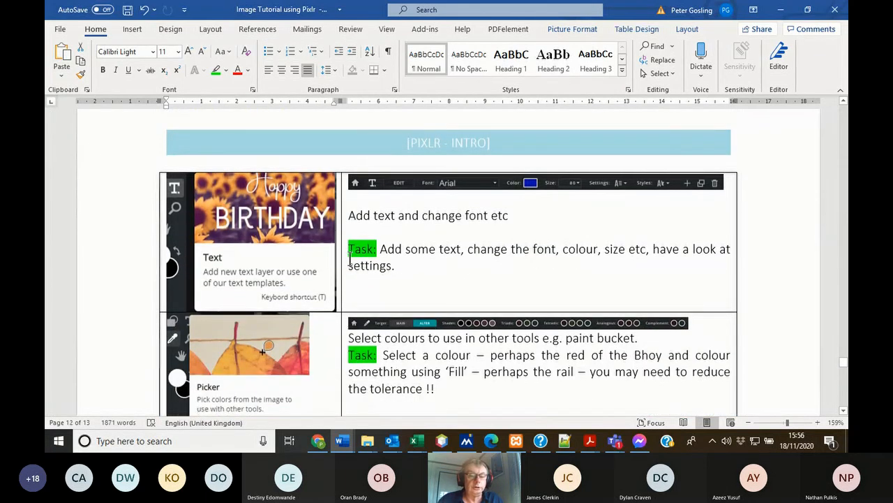
scroll(488, 266, down, 3)
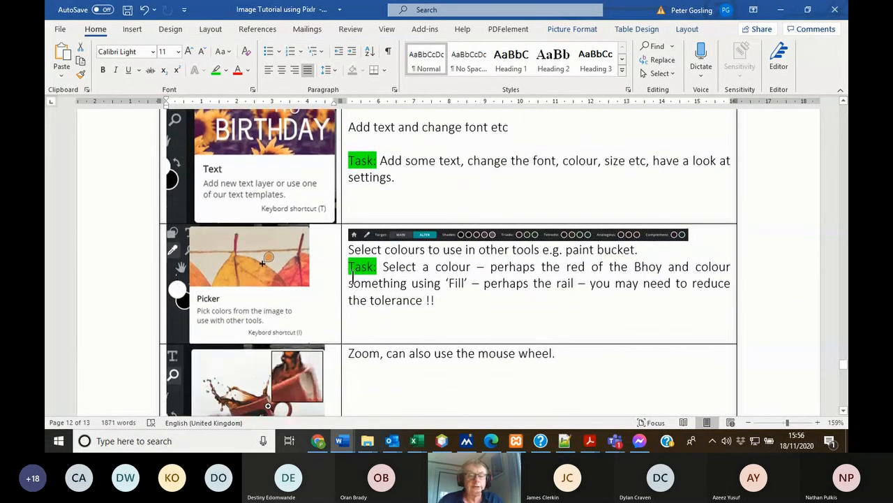
scroll(490, 272, down, 6)
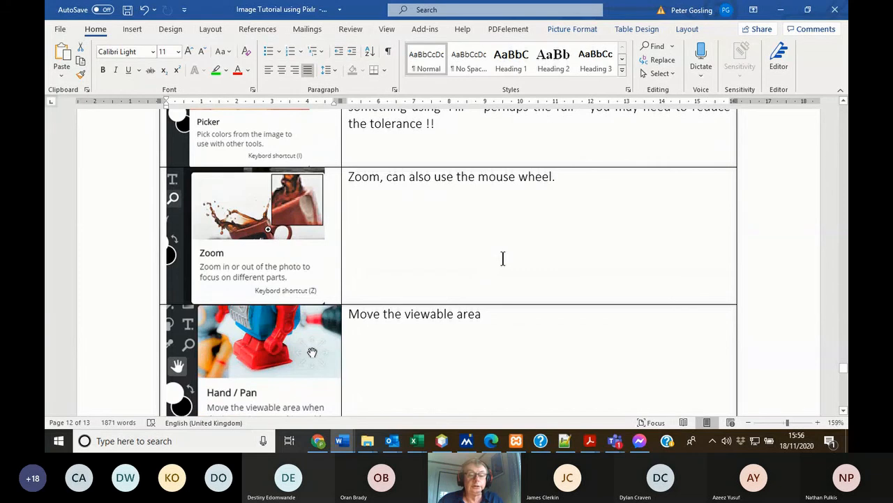
scroll(470, 349, down, 7)
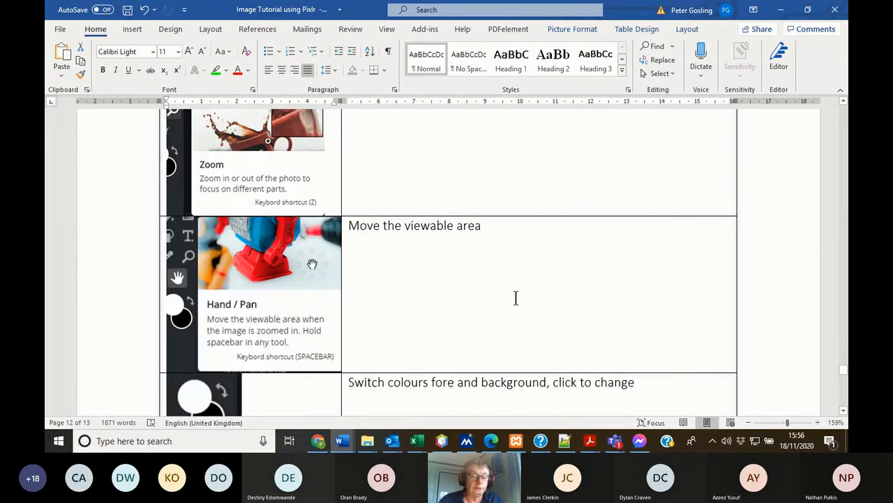
scroll(460, 272, down, 1)
scroll(466, 272, down, 4)
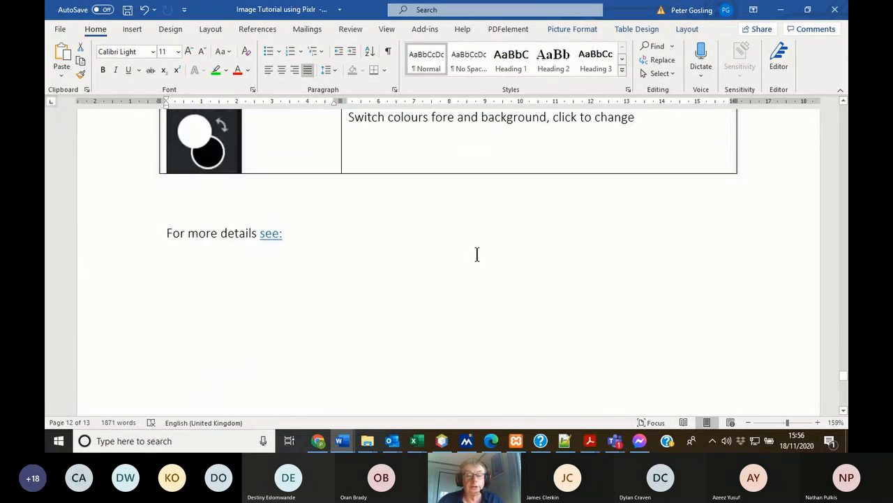
Open the tutorial's "see:" link for more details and view the Pixlr Editor toolbar explanation page
click(274, 233)
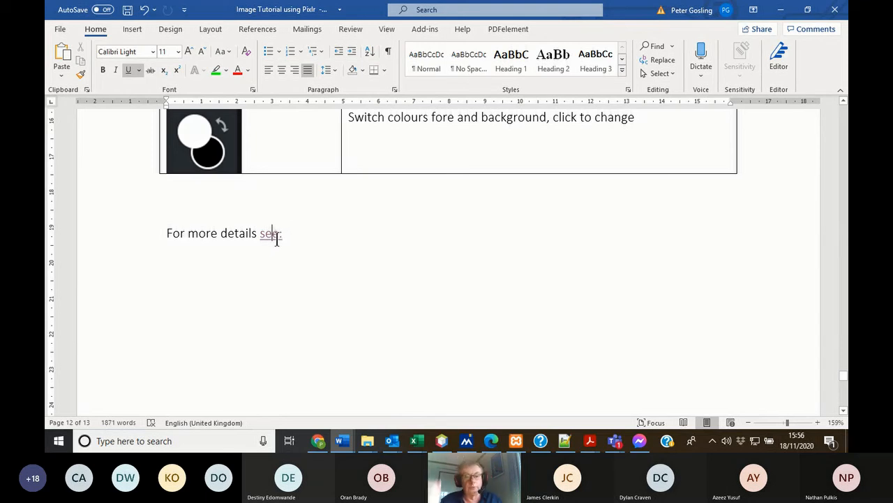
ctrl+click(269, 235)
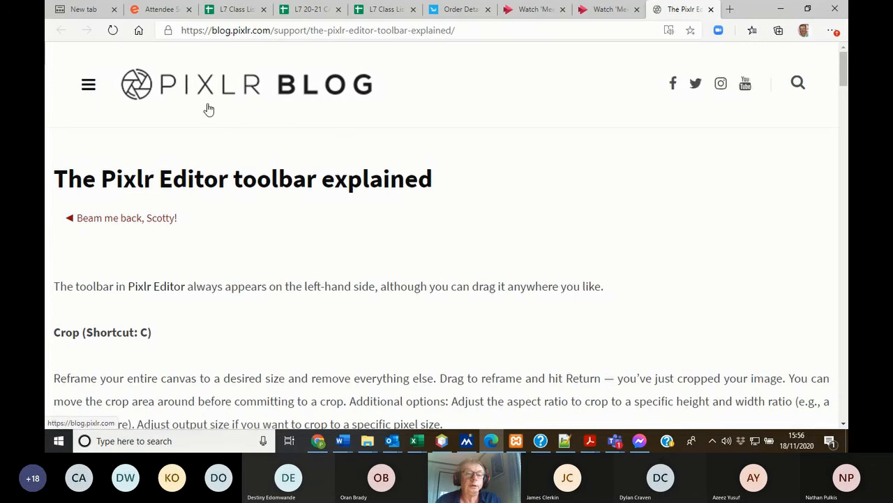
scroll(187, 229, down, 3)
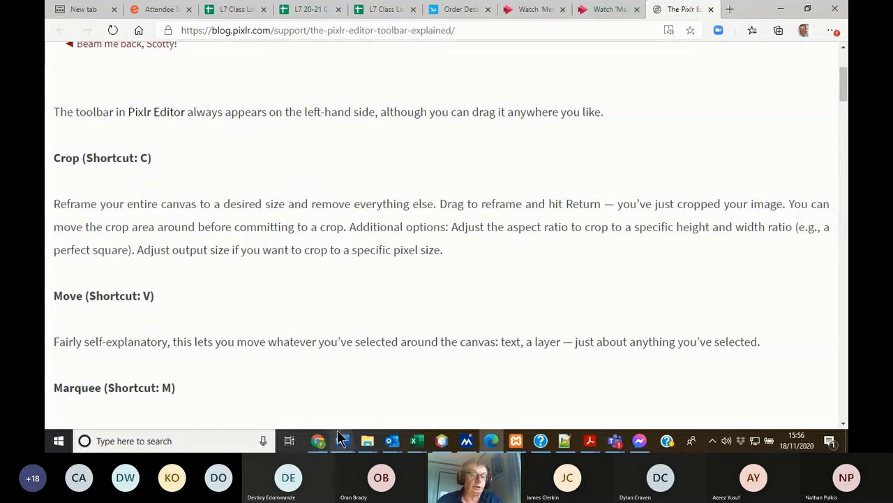
Return to the Word tutorial and find the "Layers and merging" task under "Try these tasks" on page 13
mouse_move(342, 442)
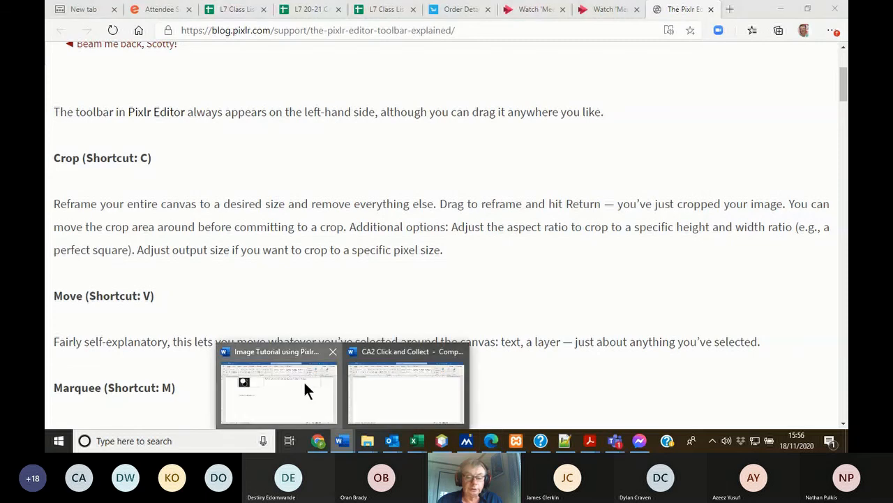
click(304, 381)
scroll(262, 223, up, 3)
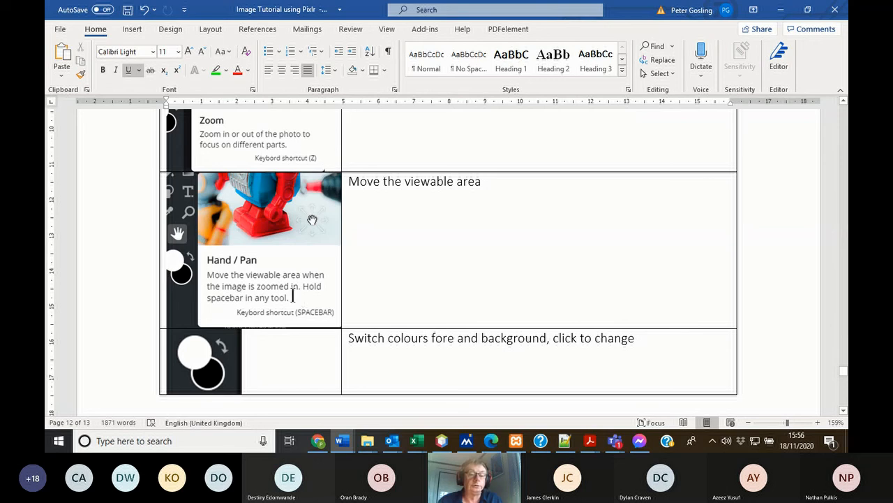
scroll(292, 297, down, 7)
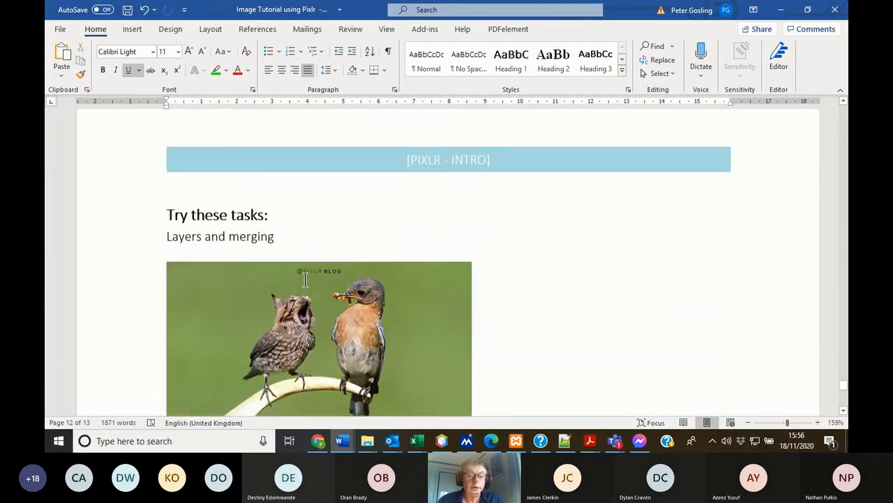
scroll(305, 263, down, 1)
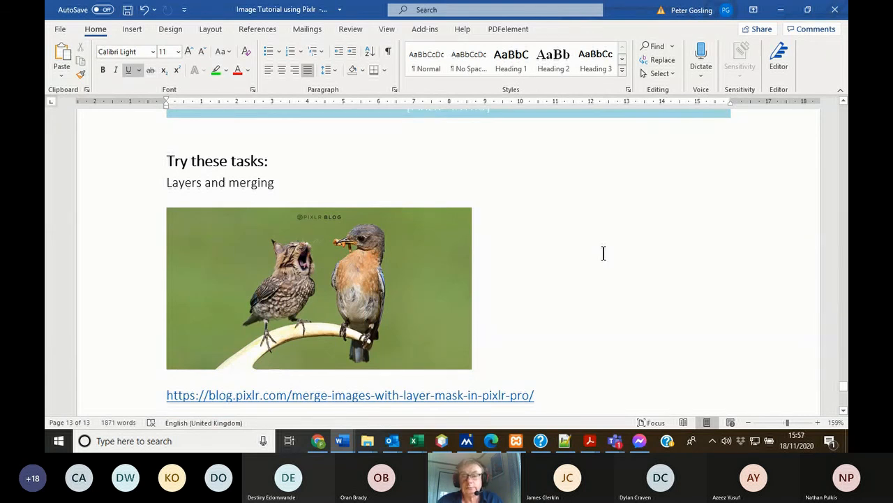
Open the blog.pixlr.com link on merging images with a layer mask below the bird picture
click(409, 263)
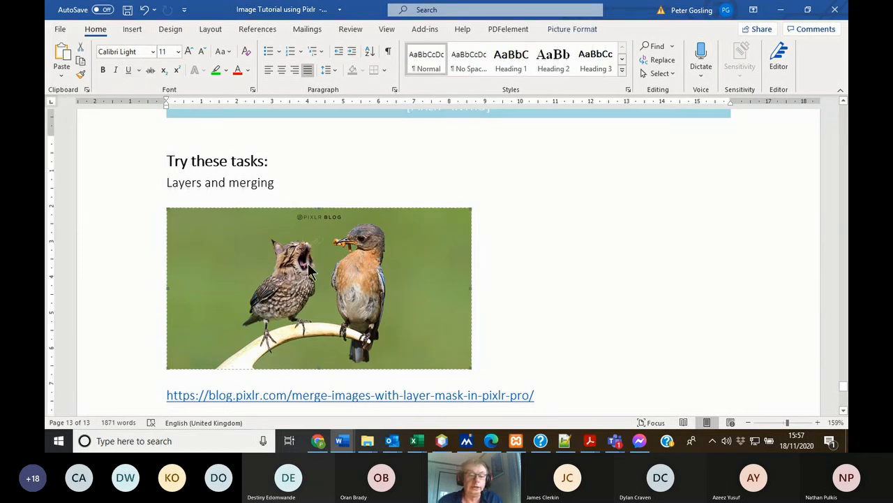
click(292, 396)
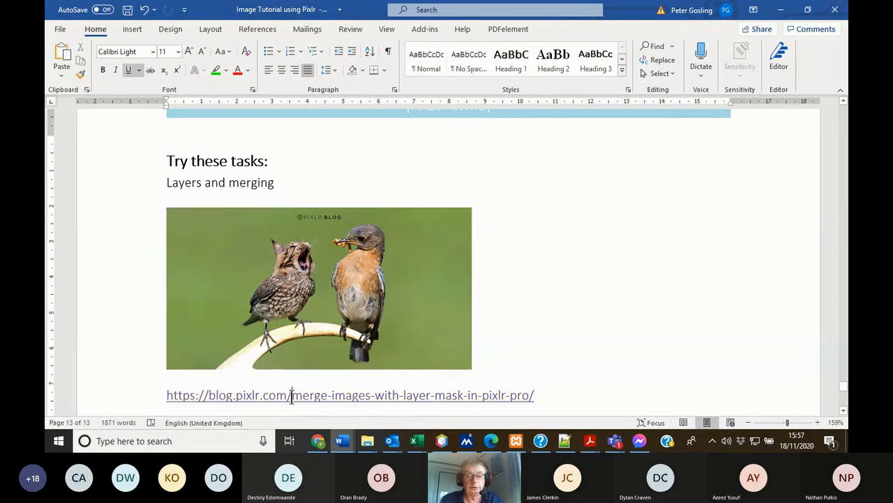
ctrl+click(291, 395)
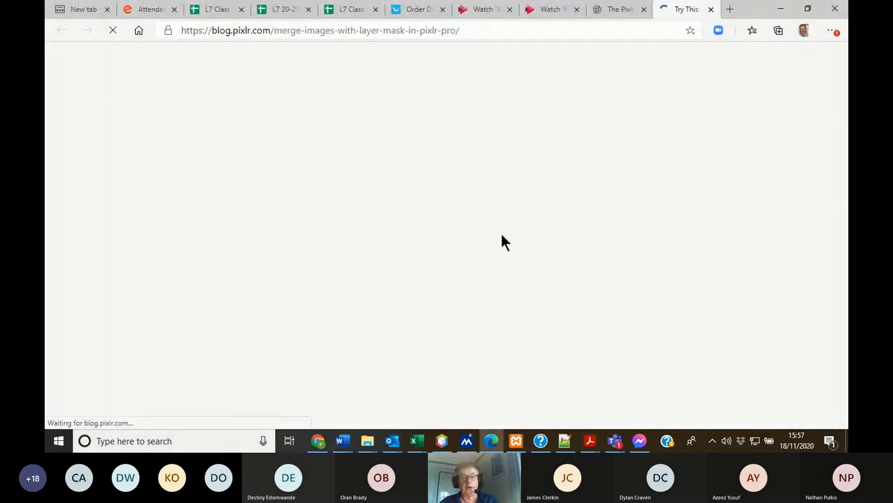
Examine the layer mask merging article, including its cat-bird picture, image assets, lasso selection and Content Aware fill instructions
scroll(452, 265, down, 3)
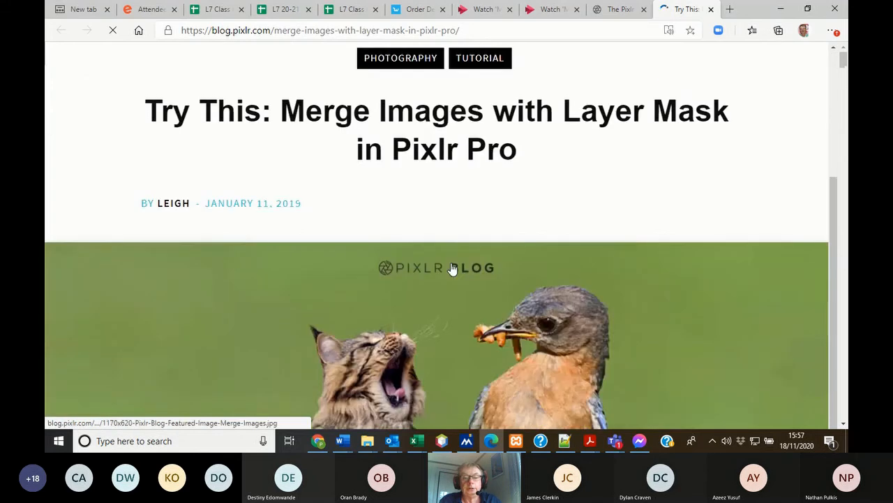
scroll(456, 265, down, 4)
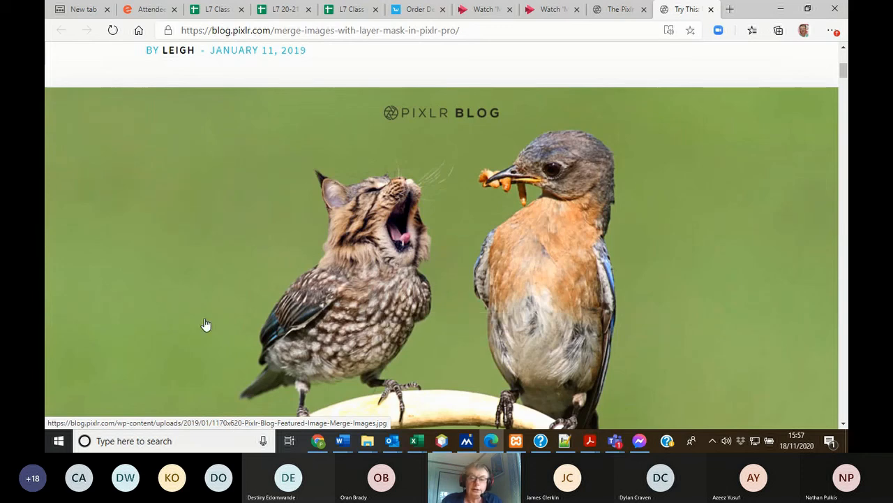
scroll(383, 231, down, 3)
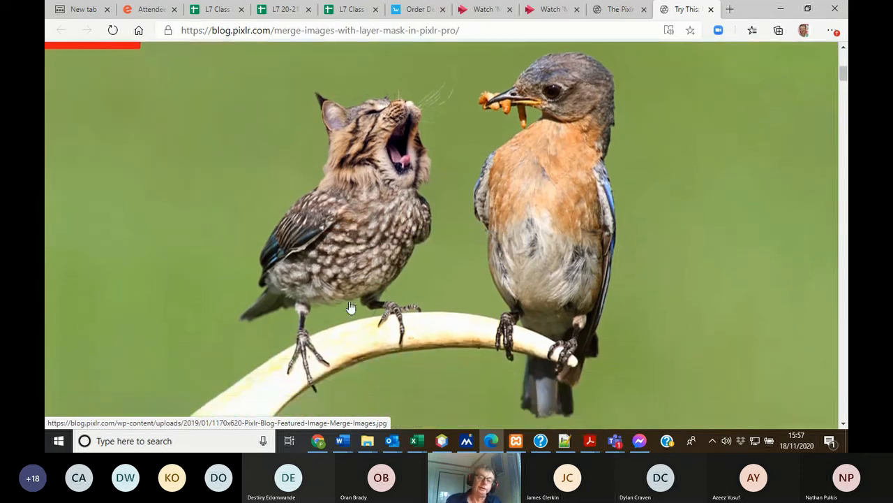
scroll(351, 303, down, 2)
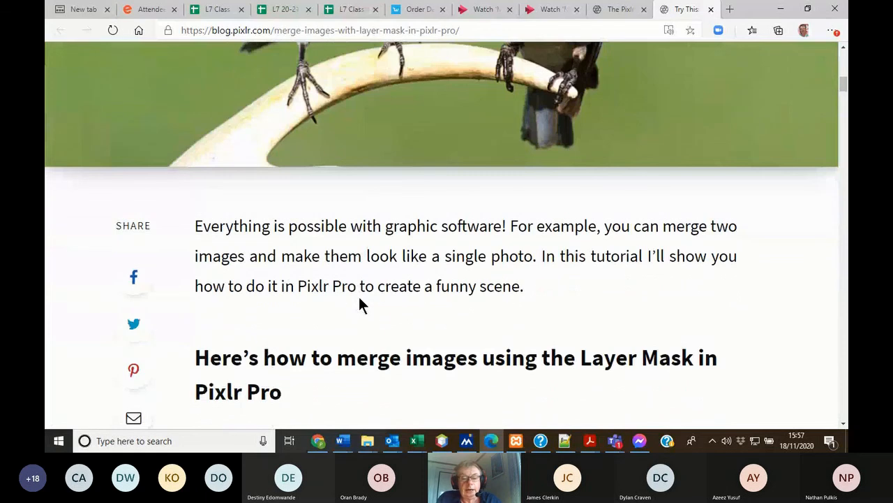
scroll(358, 297, up, 6)
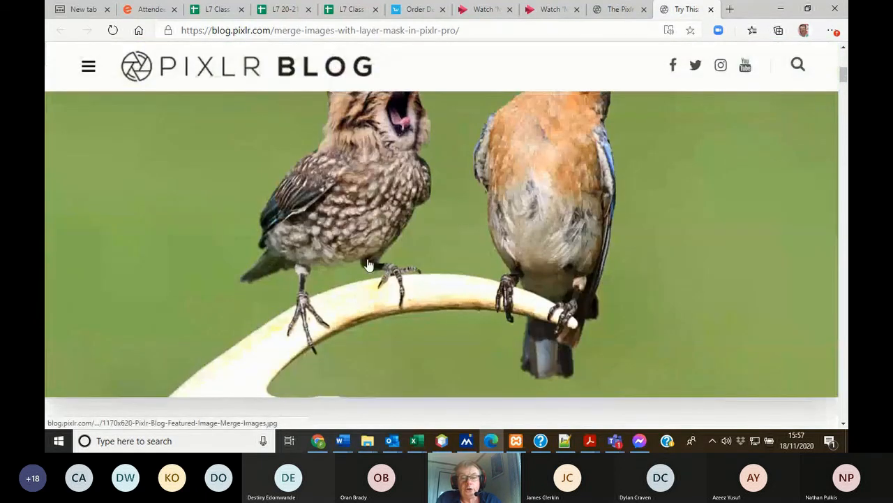
scroll(395, 246, down, 3)
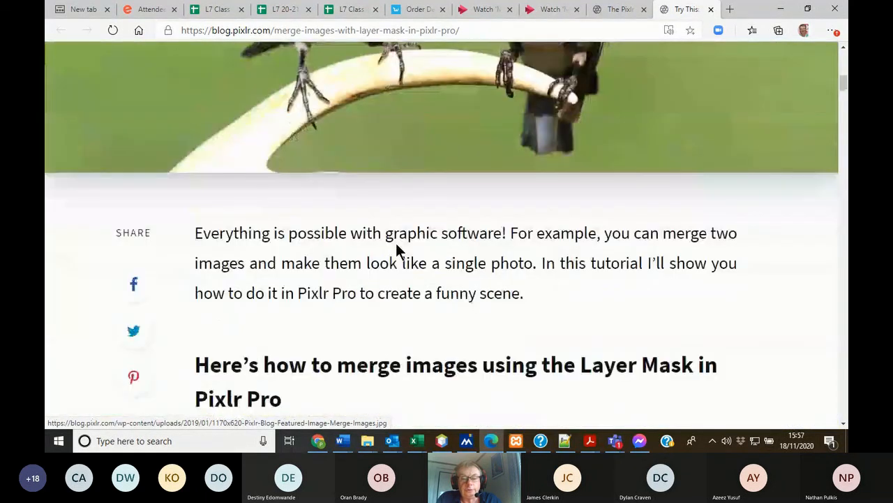
scroll(396, 242, down, 3)
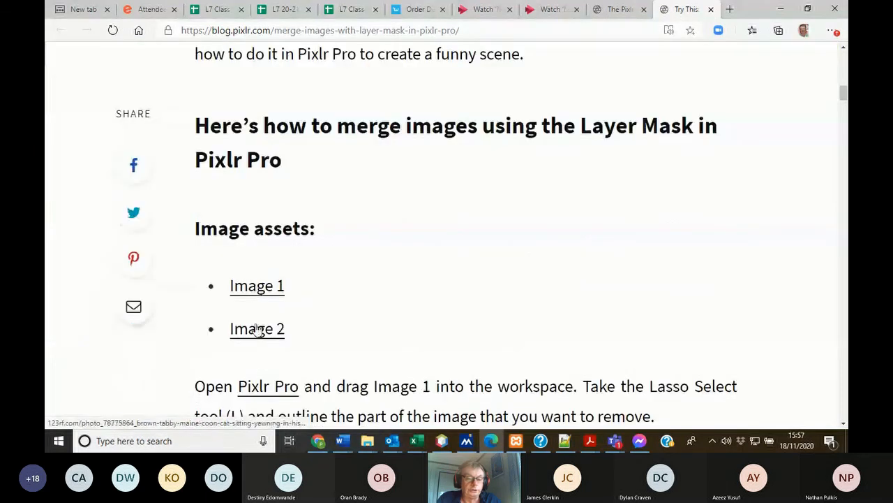
scroll(491, 298, down, 5)
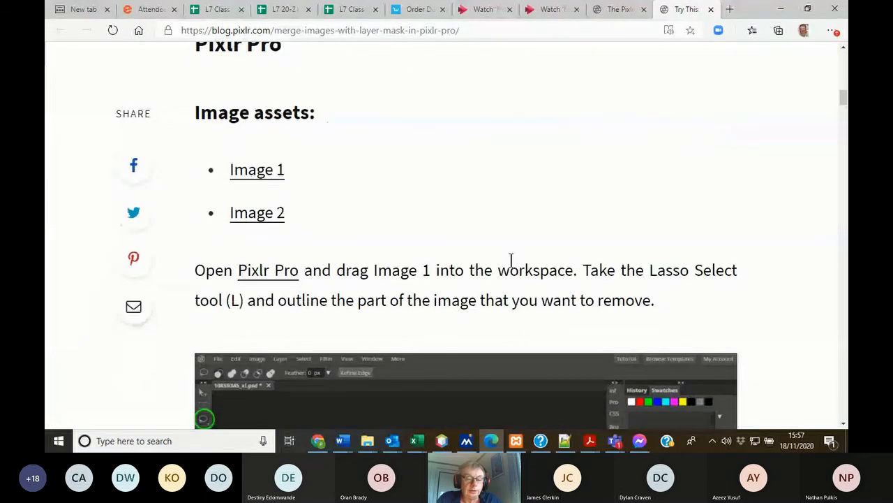
scroll(331, 264, down, 3)
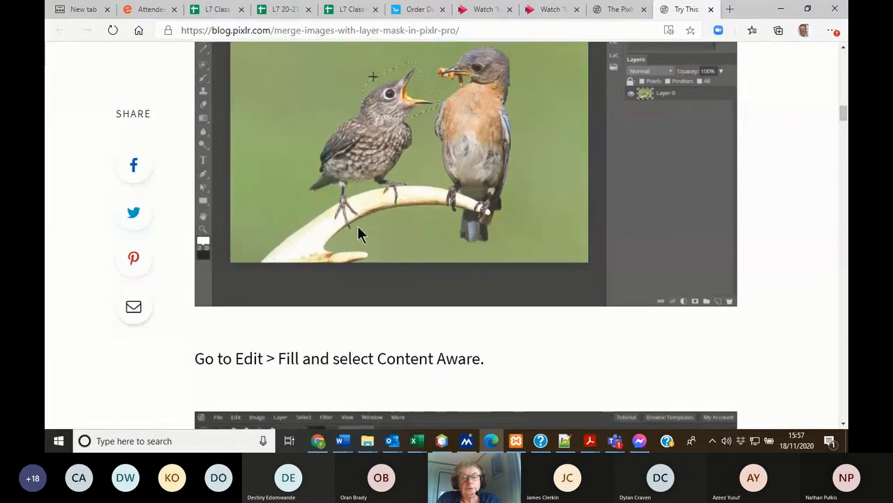
scroll(359, 234, down, 3)
scroll(362, 257, down, 11)
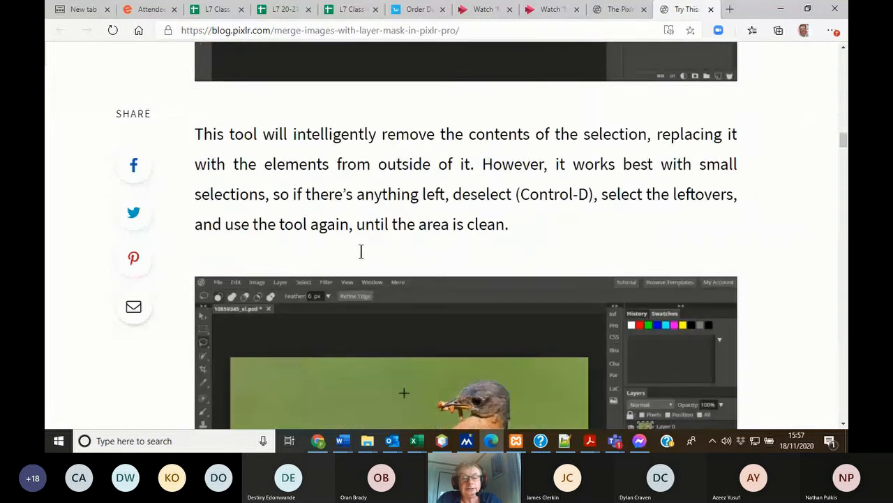
scroll(361, 261, up, 6)
scroll(363, 264, up, 10)
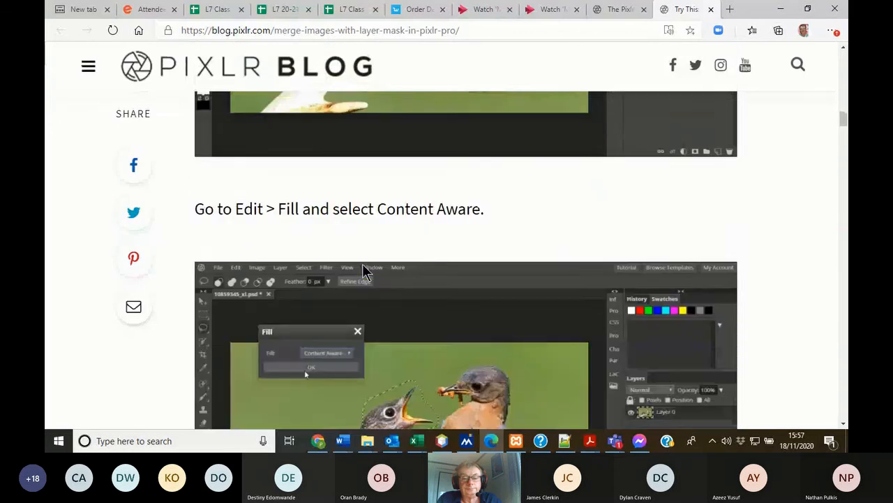
scroll(362, 261, up, 1)
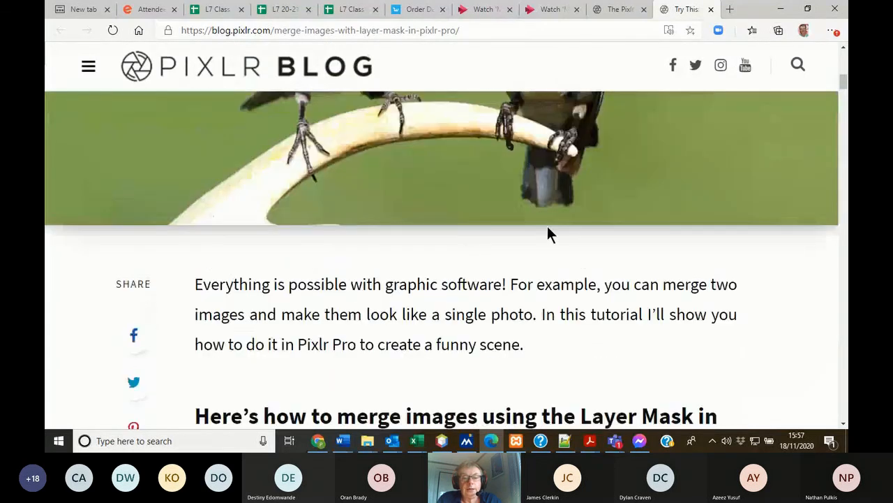
Switch to the Microsoft Teams window of the "Online Weekly Wed Session (All Groups)" meeting
mouse_move(622, 445)
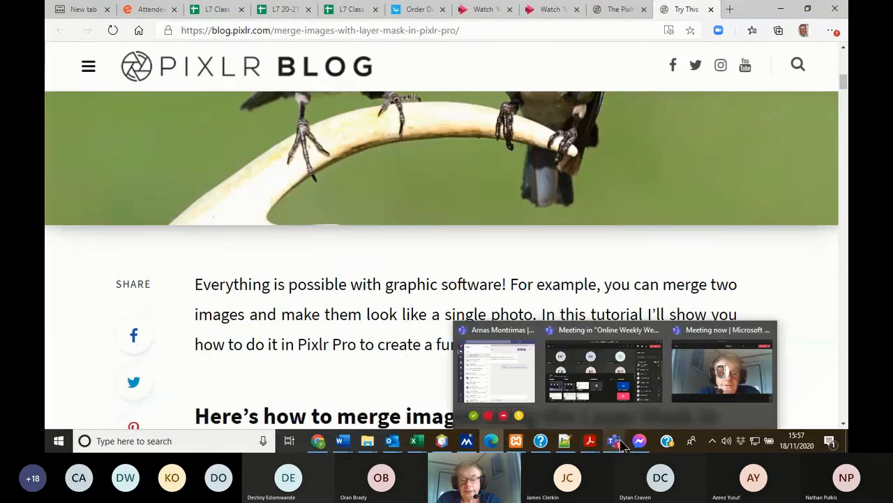
click(618, 387)
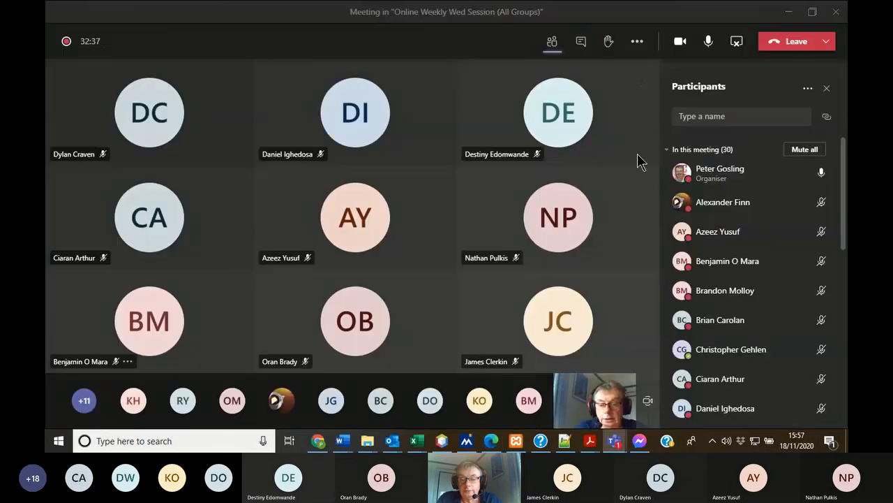